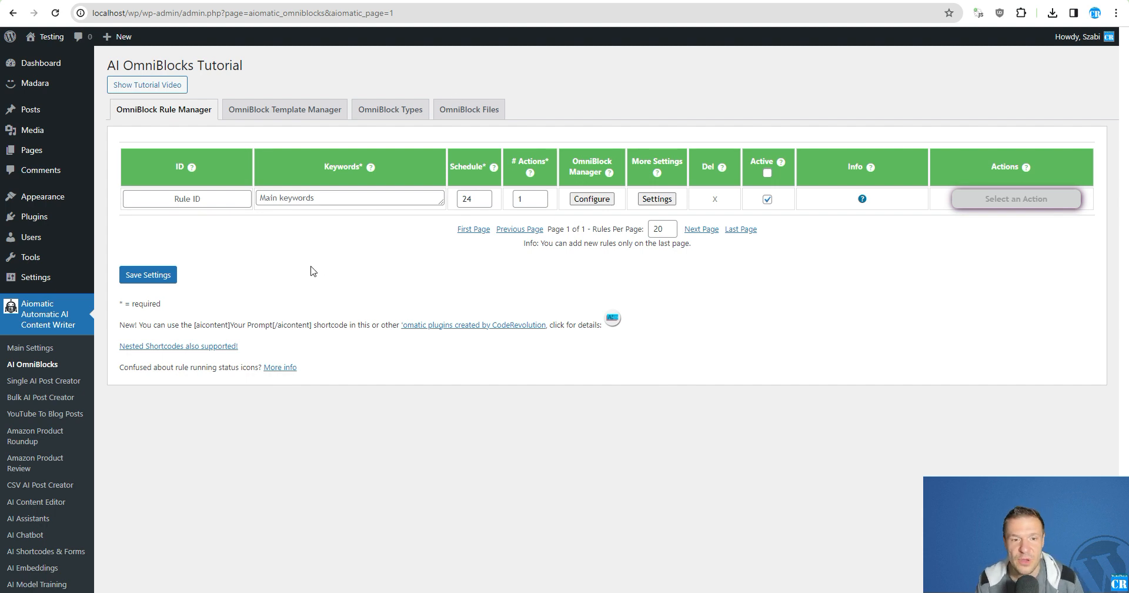
Set the new rule's keyword to "testing" and open its OmniBlock configuration to review the queue
{"action": "left_click", "coordinate": [313, 193]}
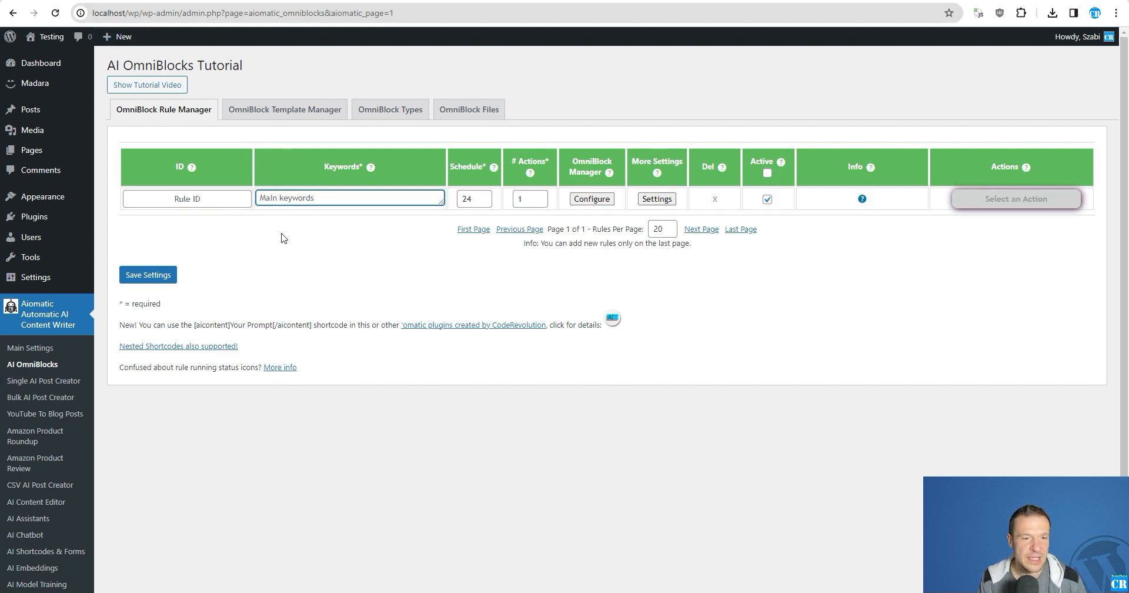
{"action": "type", "text": "testing"}
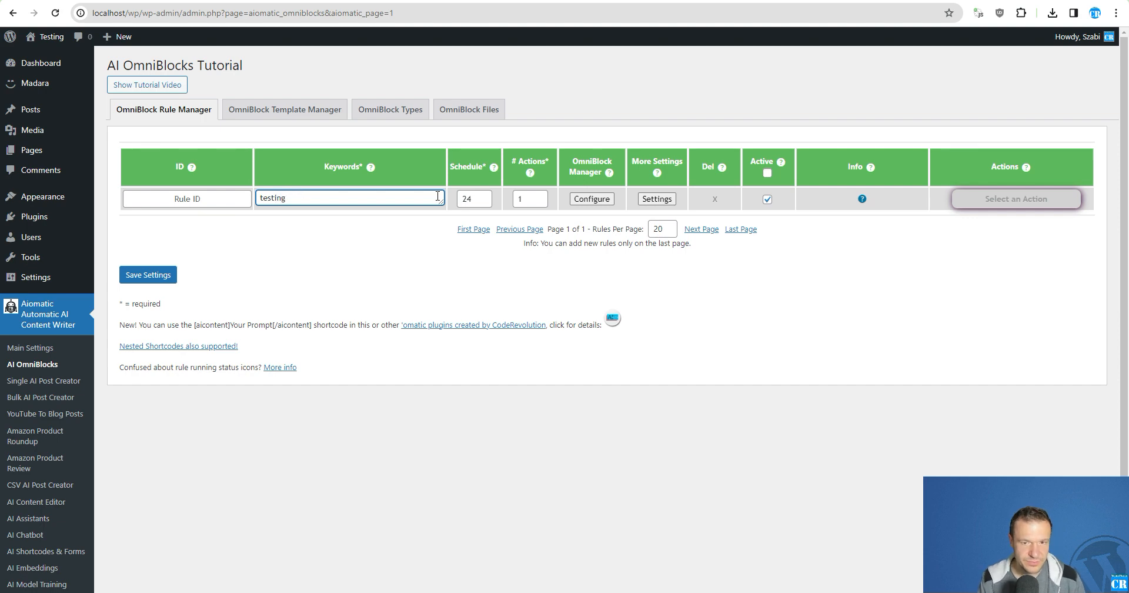
{"action": "left_click", "coordinate": [592, 199]}
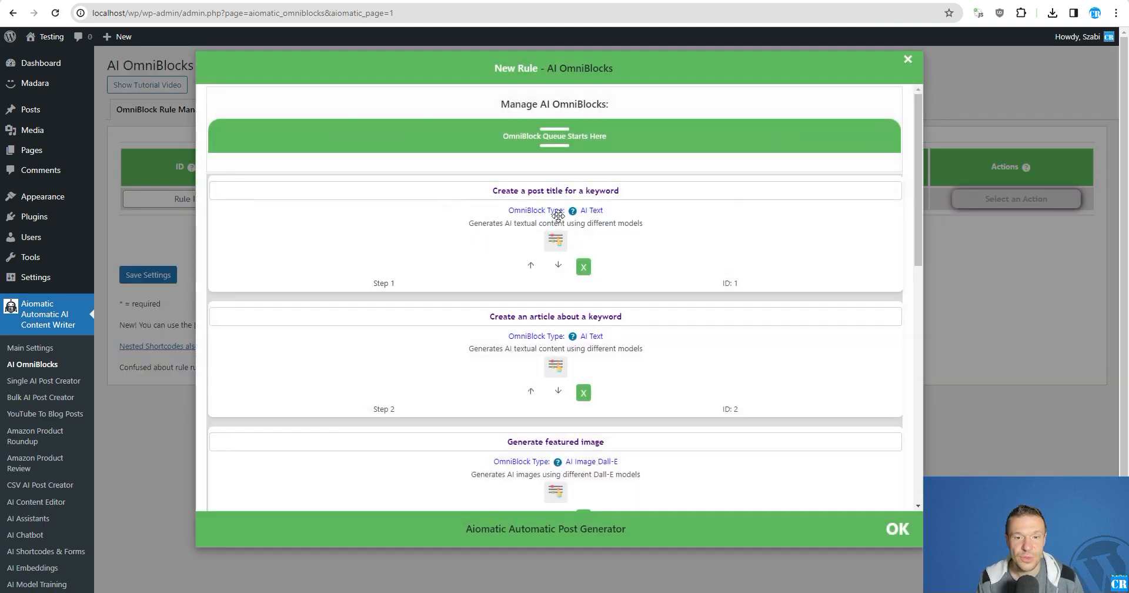
{"action": "scroll", "coordinate": [504, 272], "scroll_direction": "down", "scroll_amount": 2}
{"action": "scroll", "coordinate": [504, 273], "scroll_direction": "down", "scroll_amount": 4}
{"action": "scroll", "coordinate": [577, 368], "scroll_direction": "up", "scroll_amount": 6}
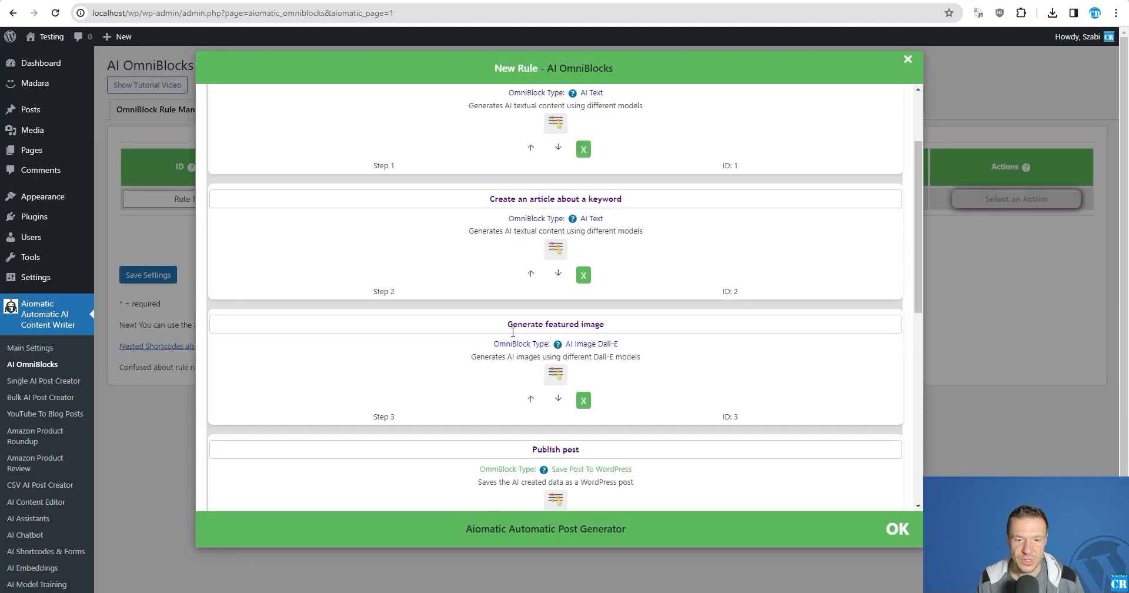
Add a Webhook Listener OmniBlock and move it to the start of the queue
{"action": "scroll", "coordinate": [582, 282], "scroll_direction": "down", "scroll_amount": 6}
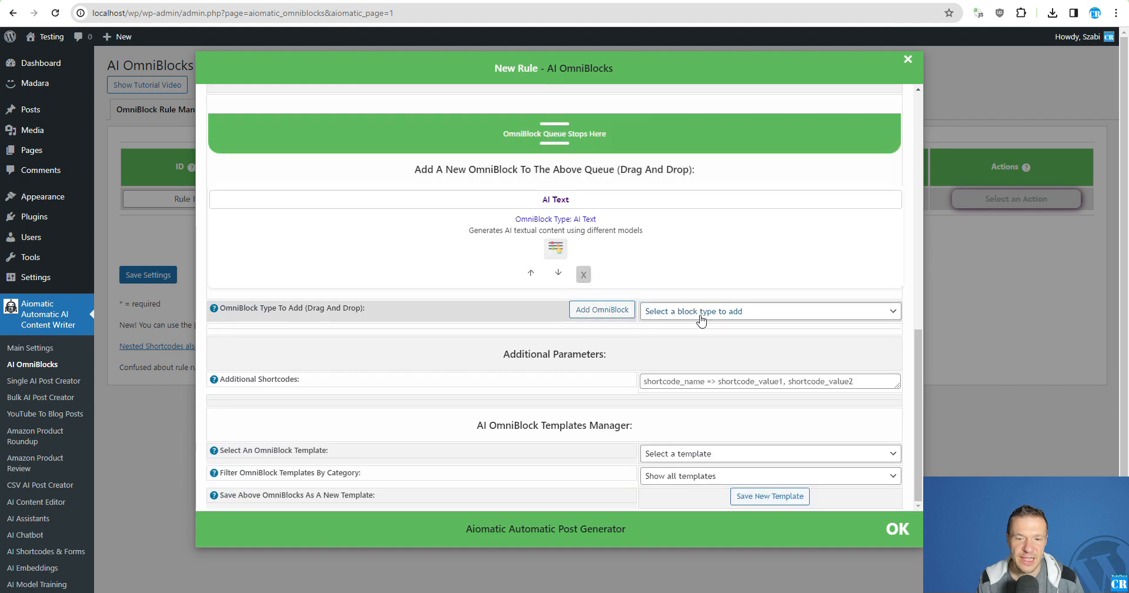
{"action": "left_click", "coordinate": [677, 311]}
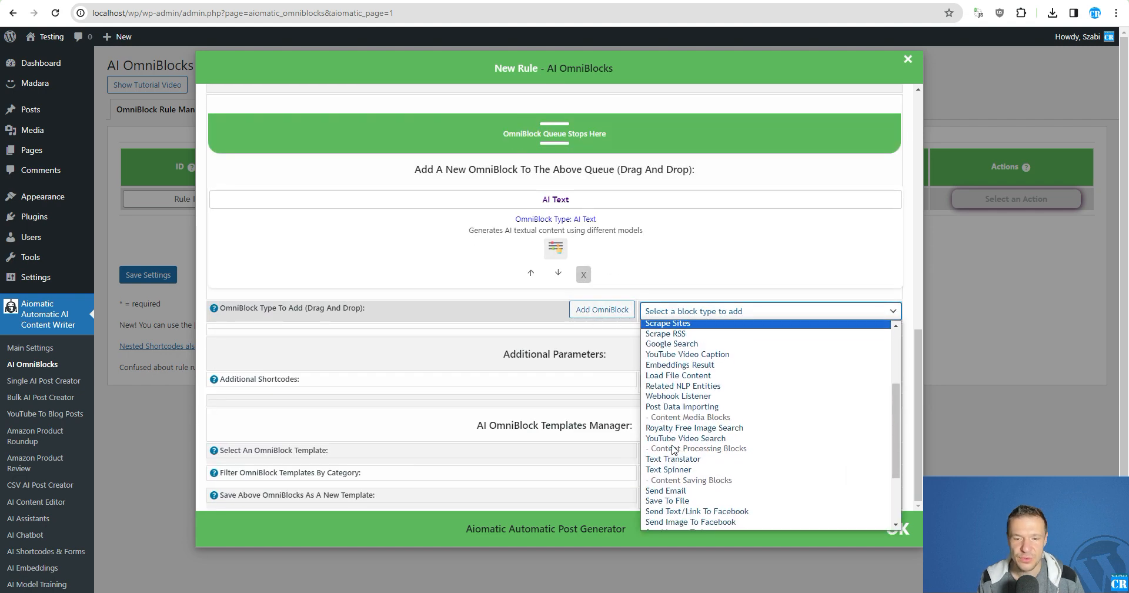
{"action": "scroll", "coordinate": [676, 447], "scroll_direction": "down", "scroll_amount": 3}
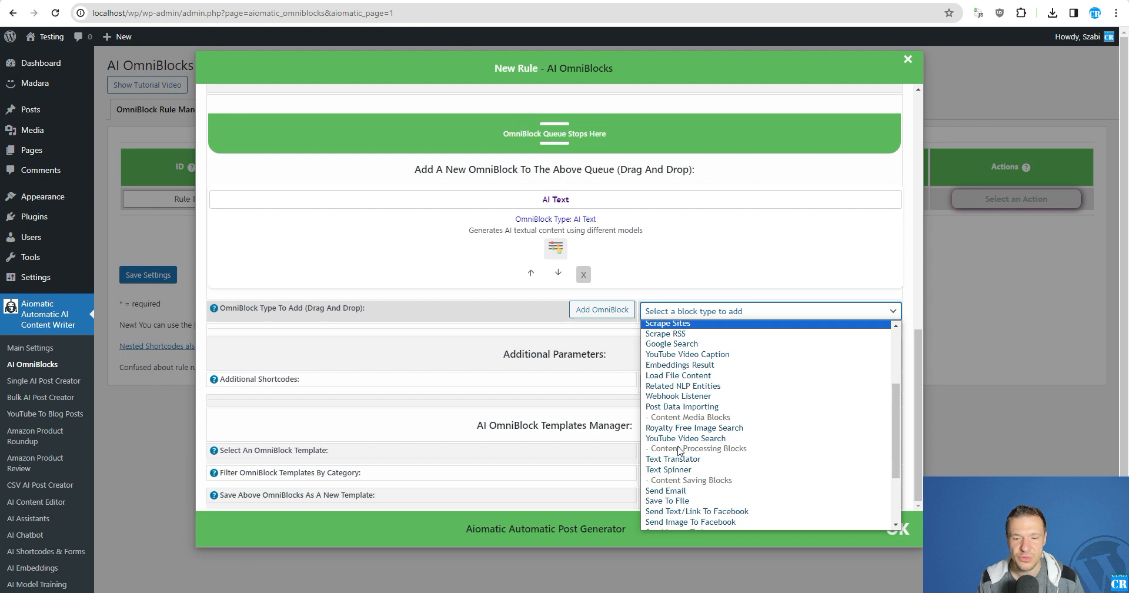
{"action": "left_click", "coordinate": [680, 395]}
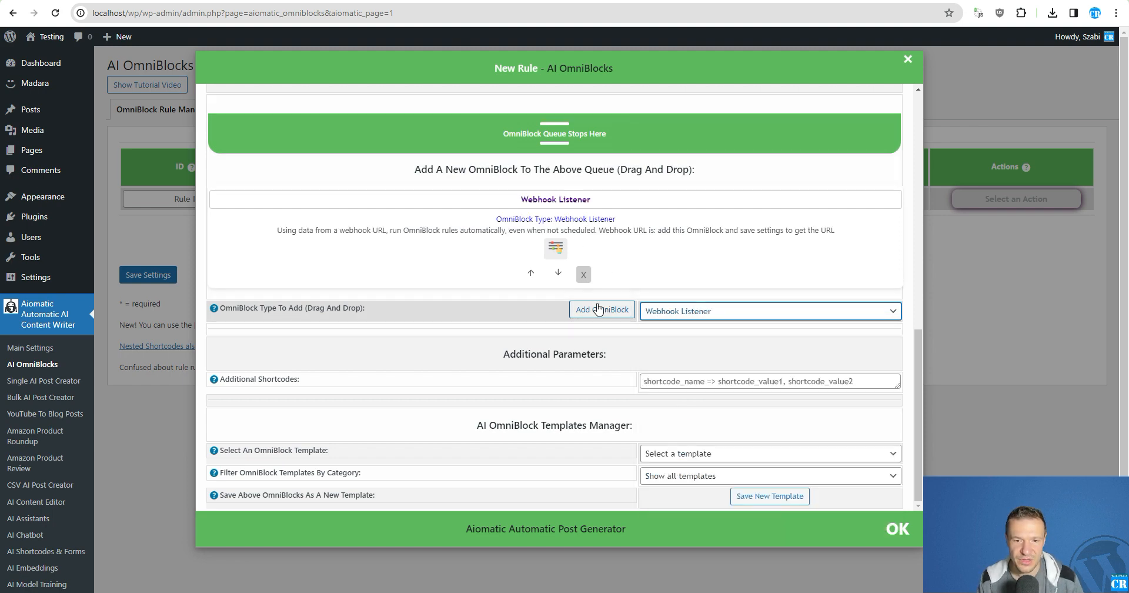
{"action": "left_click", "coordinate": [601, 309]}
{"action": "scroll", "coordinate": [561, 347], "scroll_direction": "up", "scroll_amount": 3}
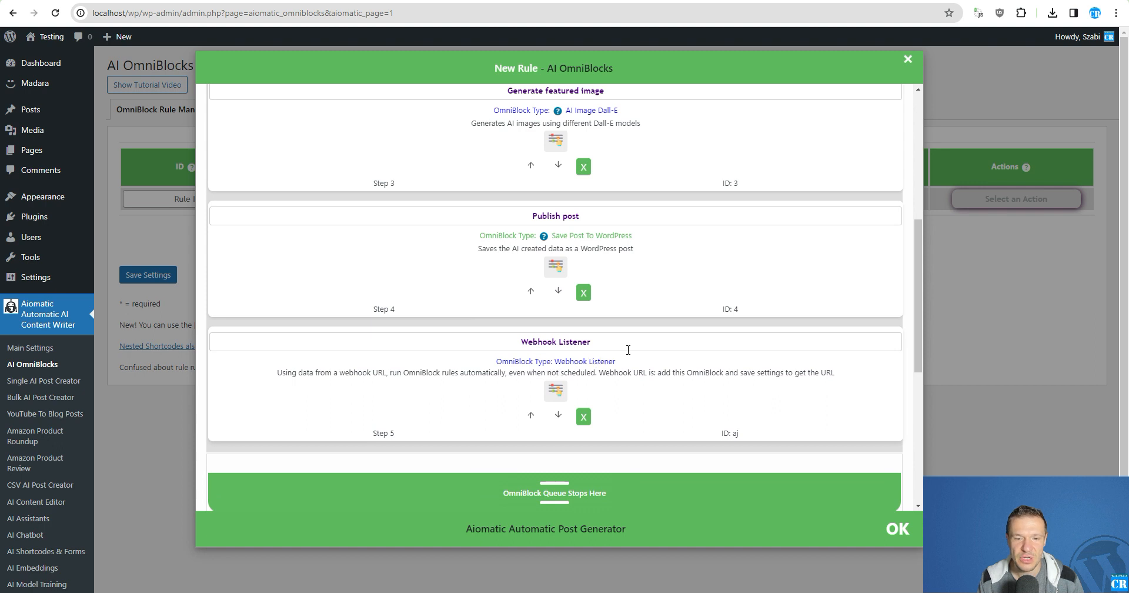
{"action": "left_click_drag", "start_coordinate": [635, 283], "coordinate": [587, 262]}
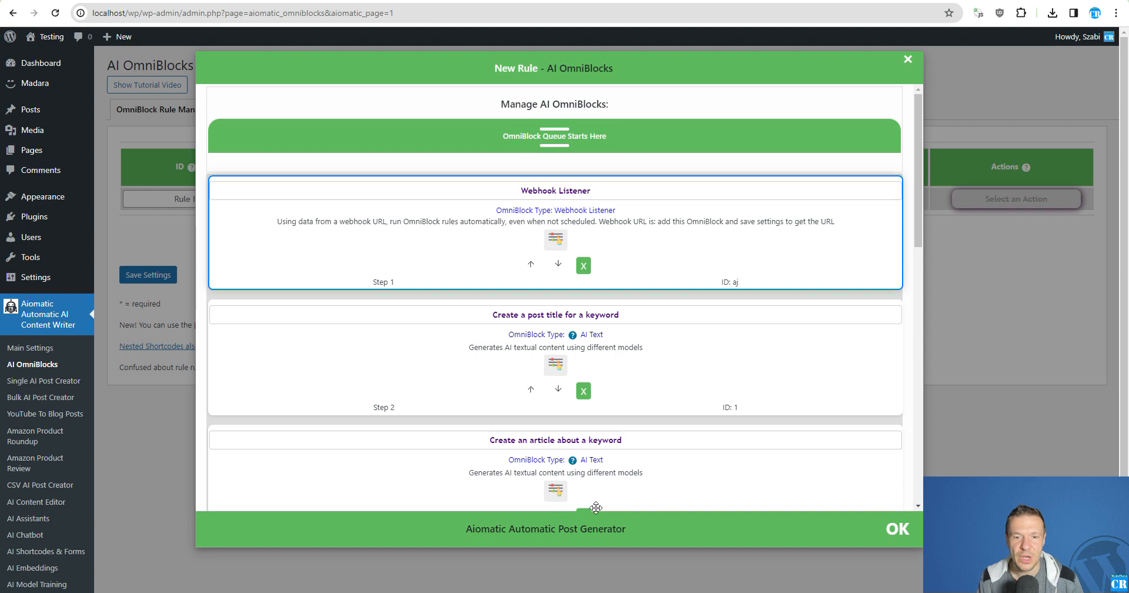
Move the Webhook Listener block below the article block and return it to the start of the queue
{"action": "left_click_drag", "start_coordinate": [597, 235], "coordinate": [667, 451]}
{"action": "scroll", "coordinate": [588, 382], "scroll_direction": "down", "scroll_amount": 3}
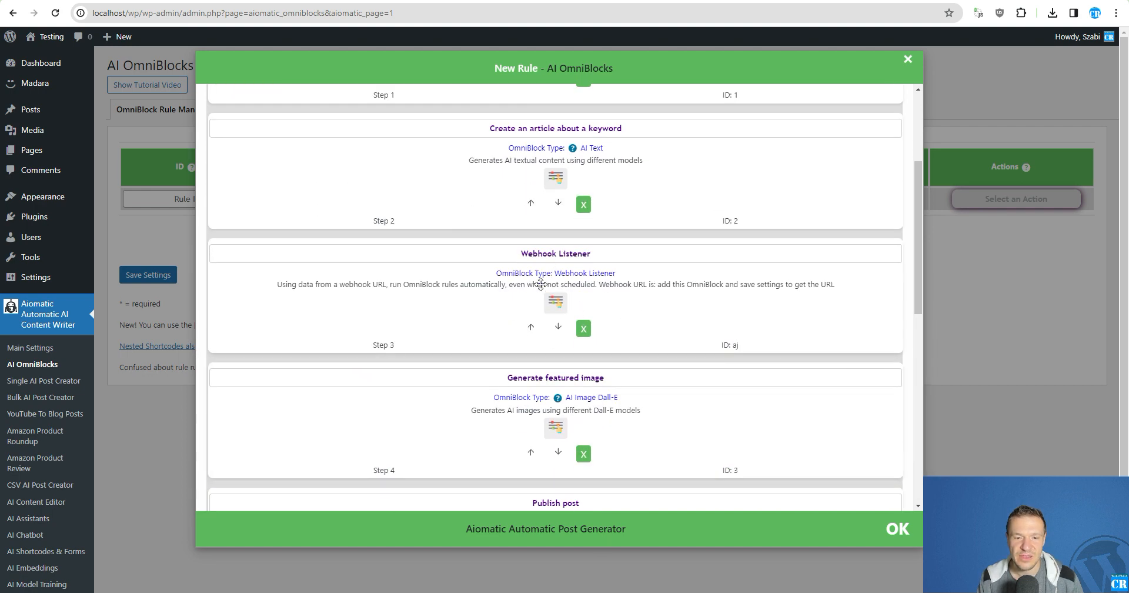
{"action": "scroll", "coordinate": [538, 400], "scroll_direction": "up", "scroll_amount": 2}
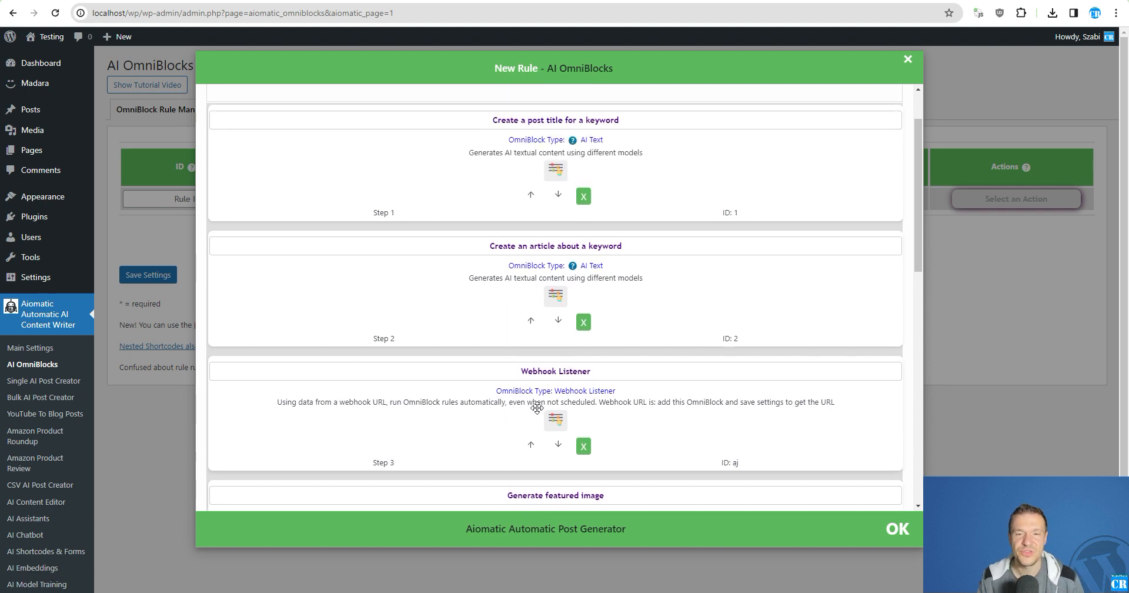
{"action": "scroll", "coordinate": [535, 411], "scroll_direction": "up", "scroll_amount": 1}
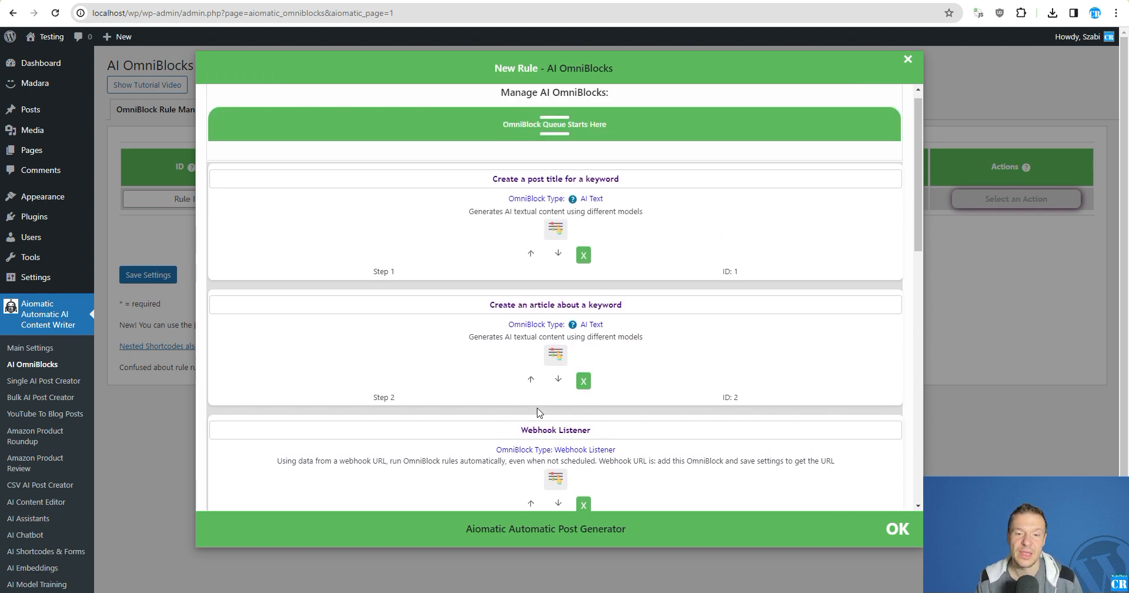
{"action": "scroll", "coordinate": [532, 412], "scroll_direction": "down", "scroll_amount": 1}
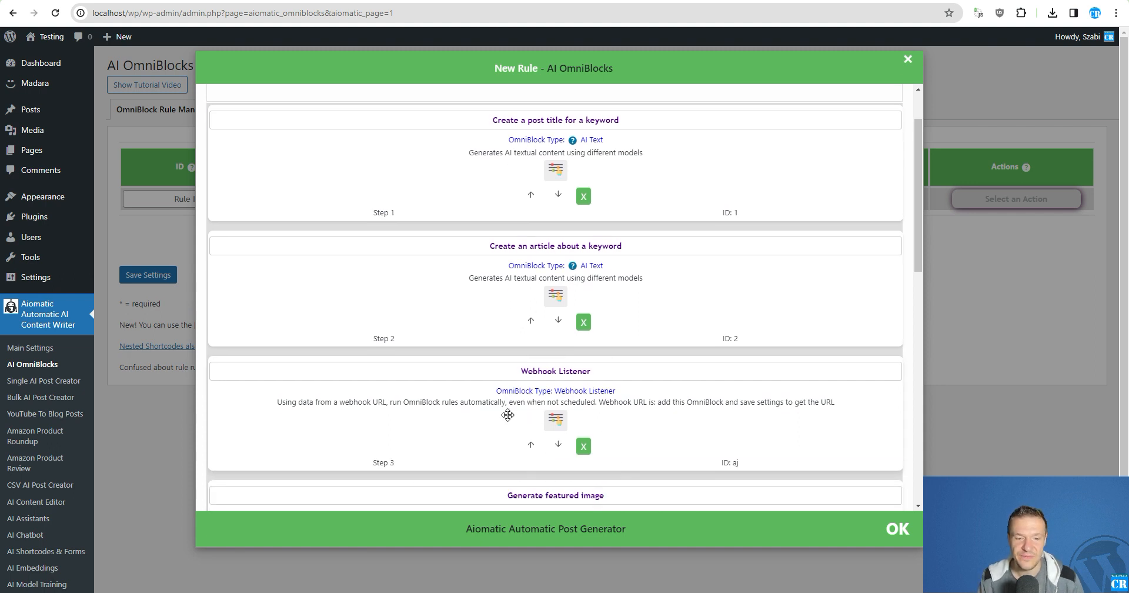
{"action": "scroll", "coordinate": [507, 414], "scroll_direction": "up", "scroll_amount": 1}
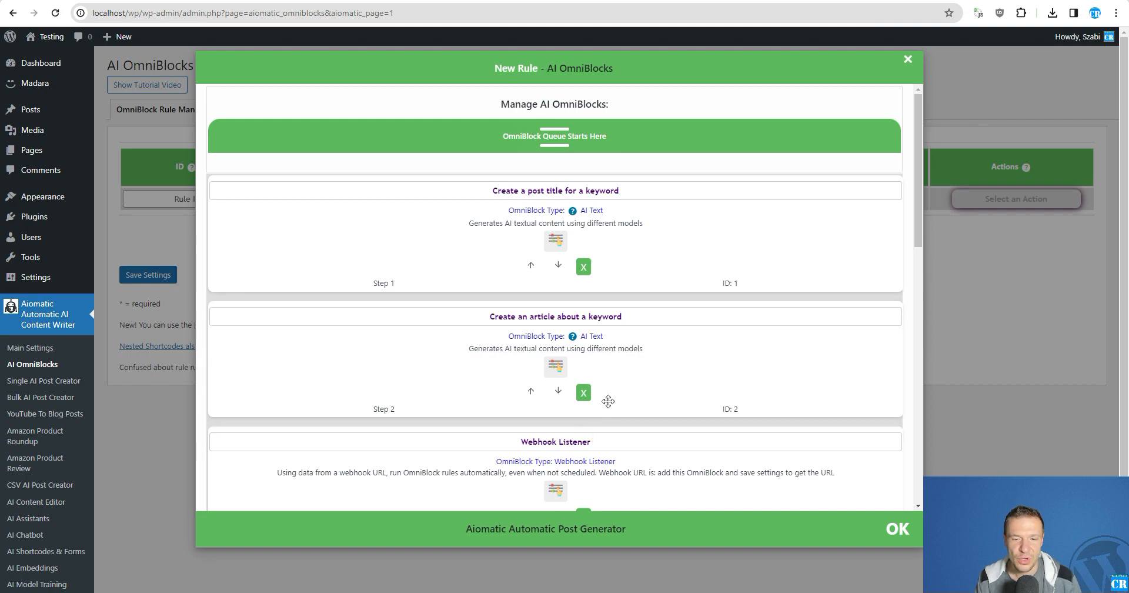
{"action": "scroll", "coordinate": [608, 397], "scroll_direction": "down", "scroll_amount": 4}
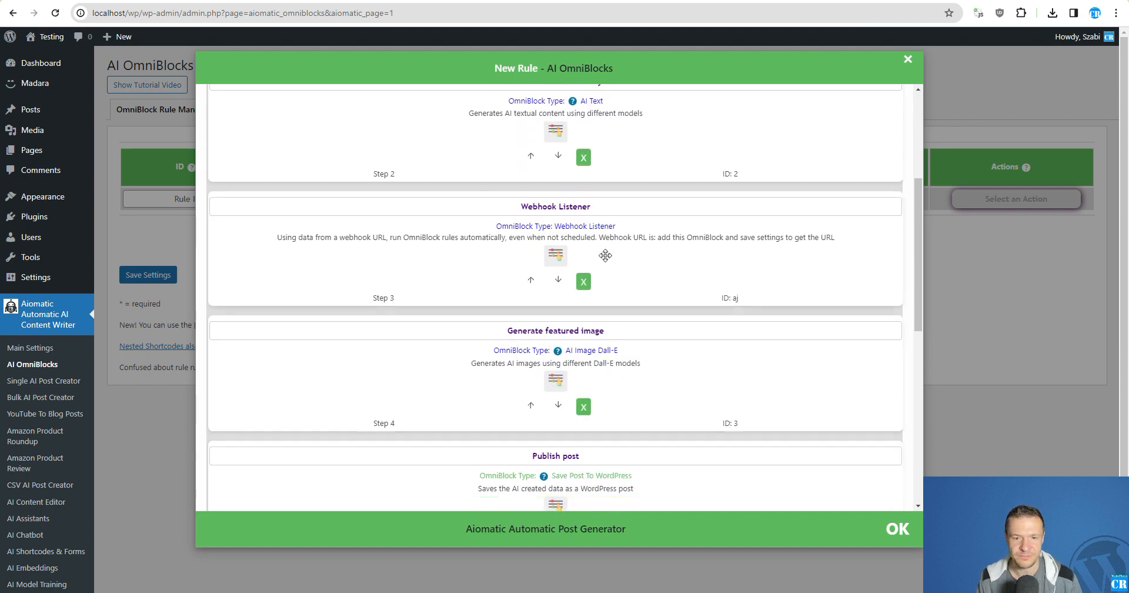
{"action": "mouse_move", "coordinate": [605, 255]}
{"action": "left_mouse_down"}
{"action": "mouse_move", "coordinate": [605, 88]}
{"action": "mouse_move", "coordinate": [595, 264]}
{"action": "left_mouse_up"}
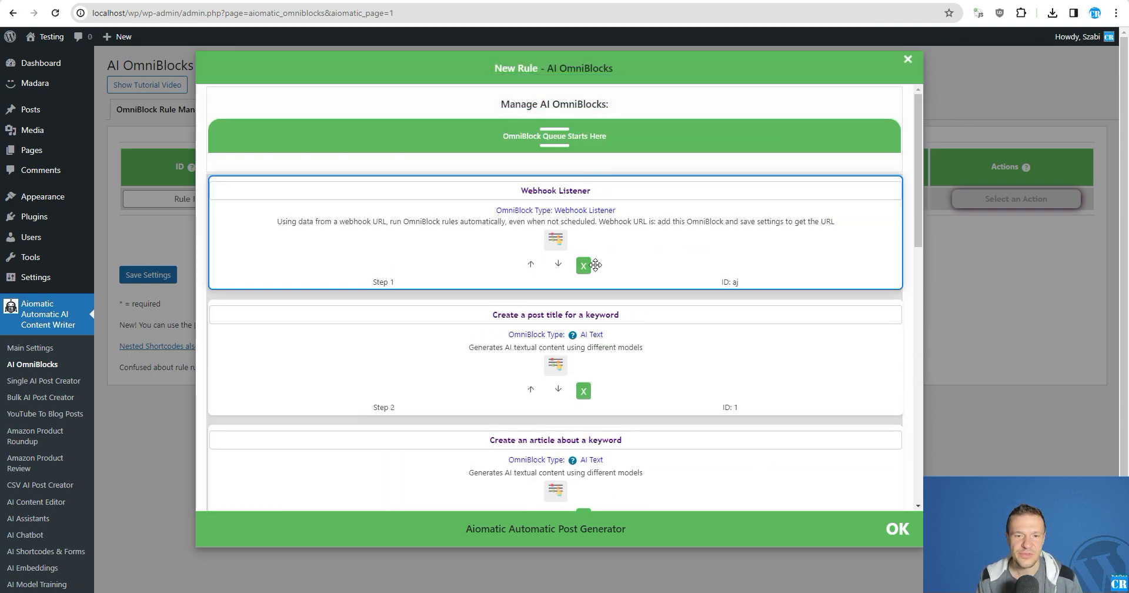
Remove the article creation and featured image blocks from the OmniBlock queue
{"action": "scroll", "coordinate": [585, 277], "scroll_direction": "down", "scroll_amount": 4}
{"action": "left_click", "coordinate": [583, 281]}
{"action": "left_click", "coordinate": [584, 281]}
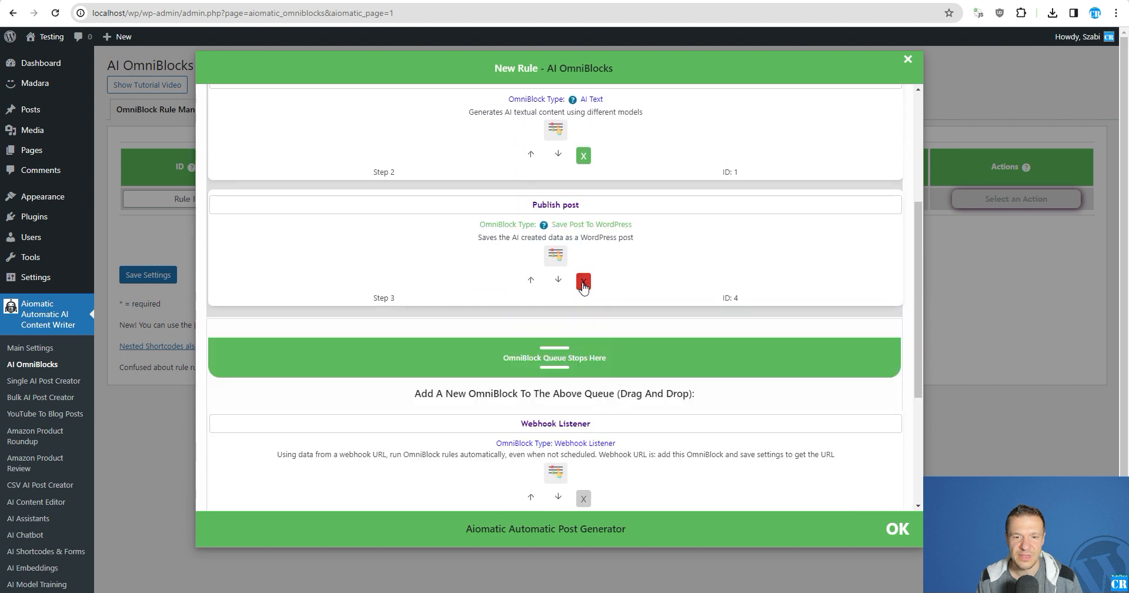
Expand the Publish post block's parameters and replace its post content with "test"
{"action": "scroll", "coordinate": [517, 292], "scroll_direction": "up", "scroll_amount": 2}
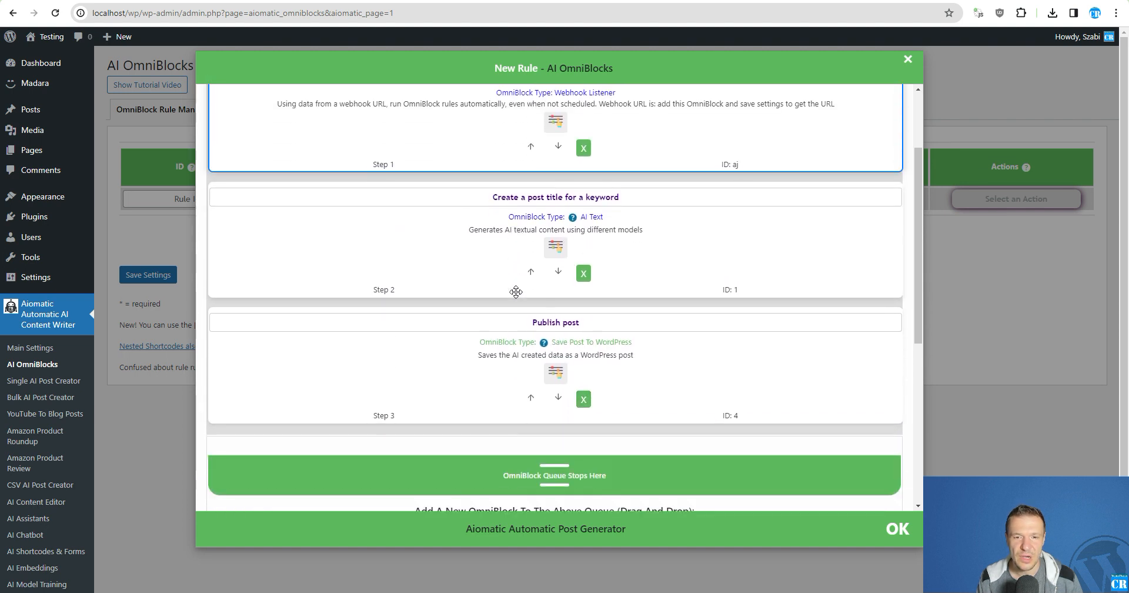
{"action": "scroll", "coordinate": [515, 293], "scroll_direction": "down", "scroll_amount": 1}
{"action": "scroll", "coordinate": [516, 293], "scroll_direction": "up", "scroll_amount": 3}
{"action": "scroll", "coordinate": [532, 325], "scroll_direction": "down", "scroll_amount": 2}
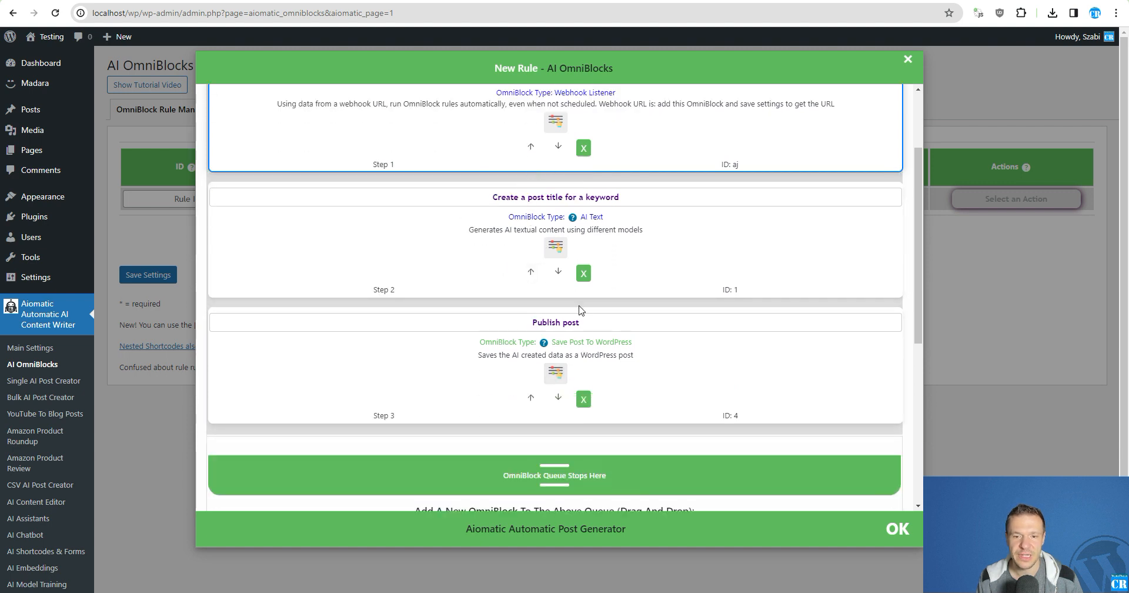
{"action": "left_click", "coordinate": [555, 373]}
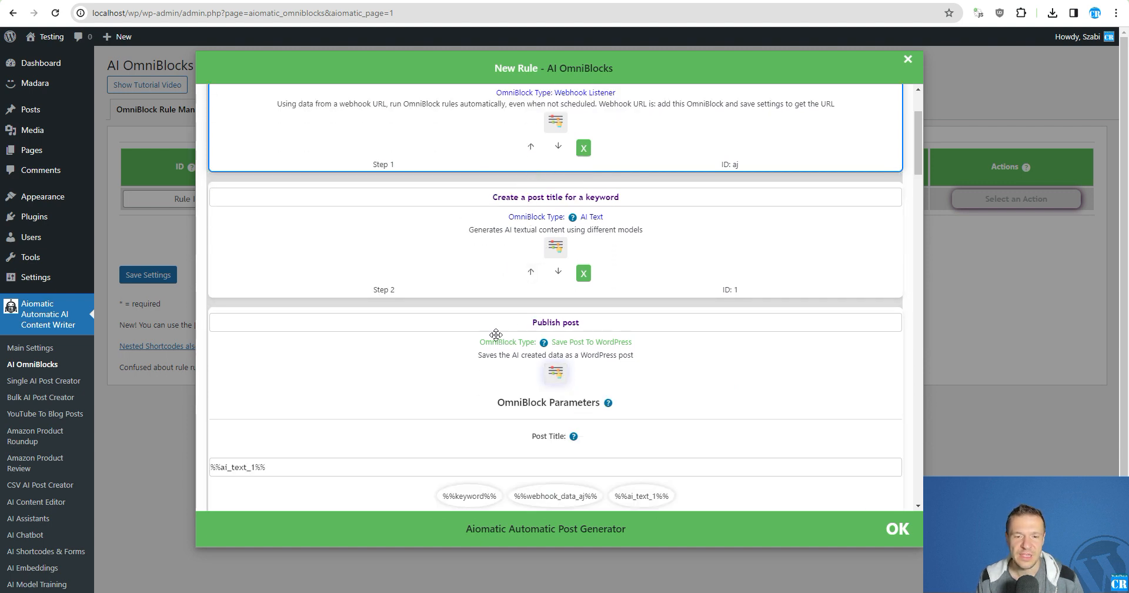
{"action": "scroll", "coordinate": [459, 346], "scroll_direction": "down", "scroll_amount": 4}
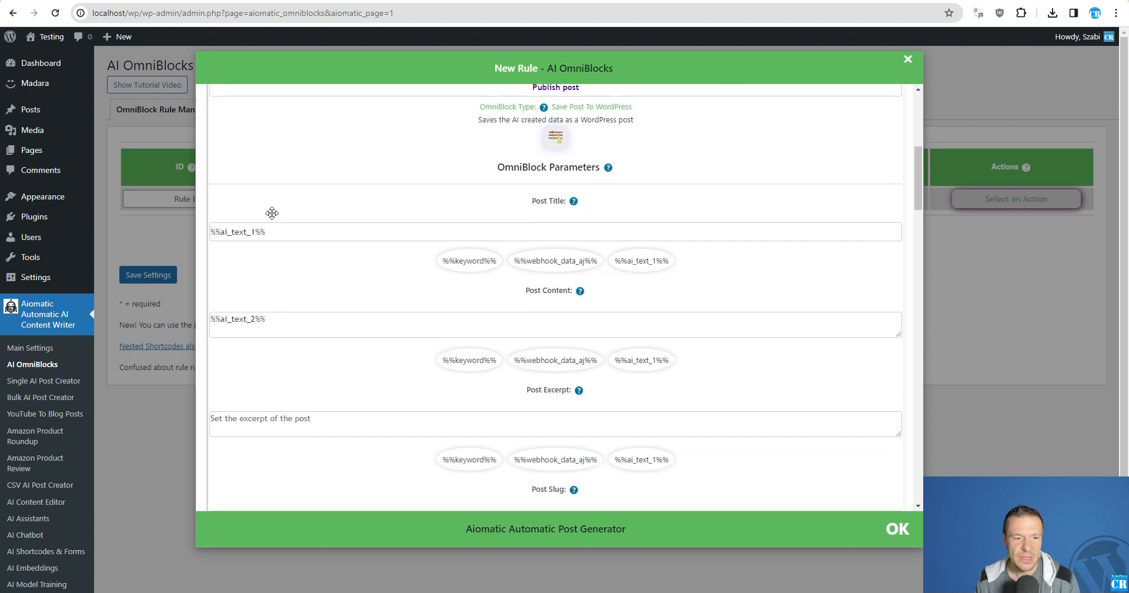
{"action": "left_click_drag", "start_coordinate": [274, 230], "coordinate": [213, 231]}
{"action": "scroll", "coordinate": [265, 249], "scroll_direction": "up", "scroll_amount": 5}
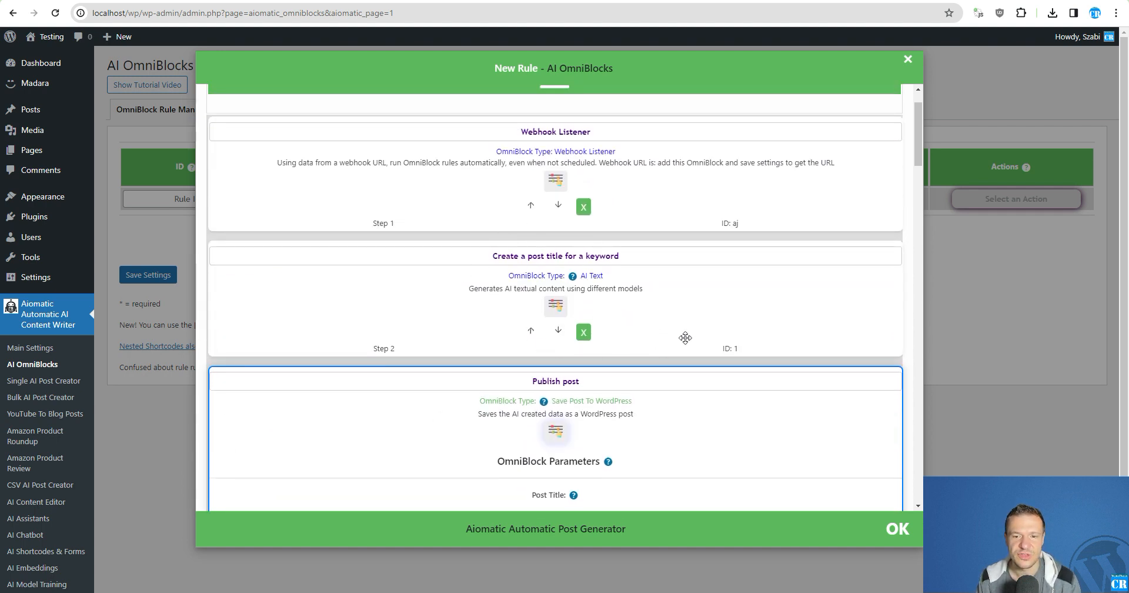
{"action": "scroll", "coordinate": [310, 320], "scroll_direction": "down", "scroll_amount": 3}
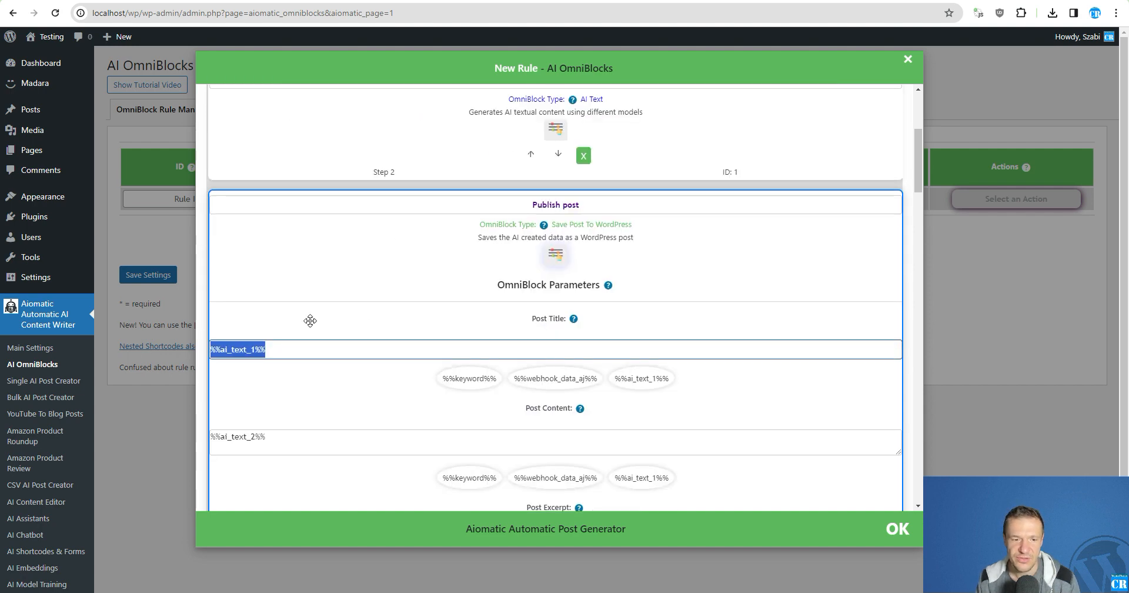
{"action": "scroll", "coordinate": [298, 353], "scroll_direction": "down", "scroll_amount": 2}
{"action": "left_click_drag", "start_coordinate": [266, 319], "coordinate": [211, 319]}
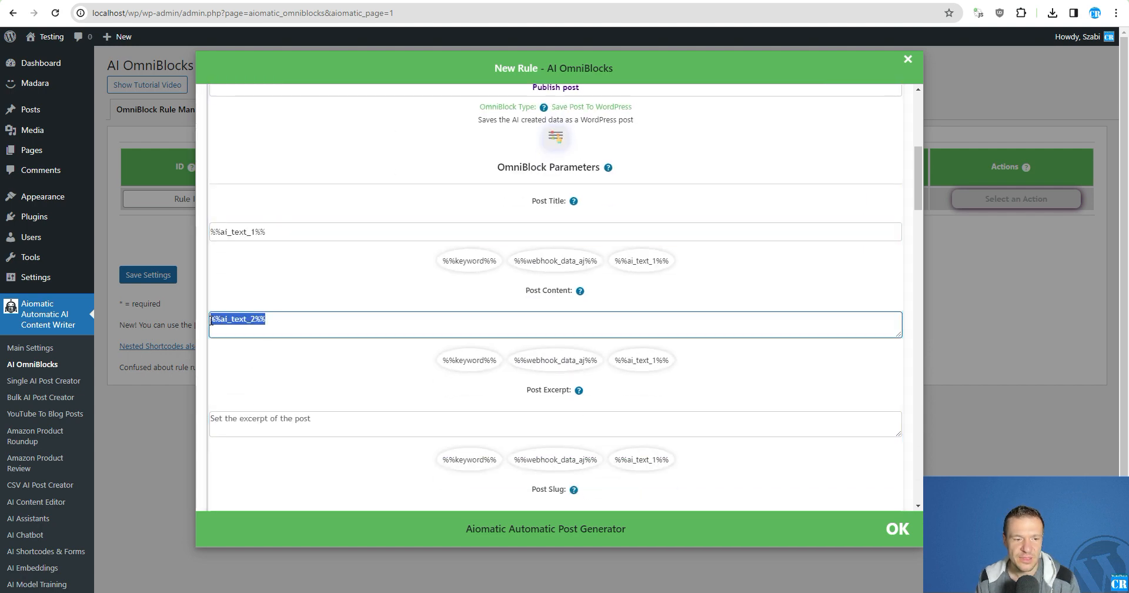
{"action": "type", "text": "test"}
Clear the leftover prefilled value further down in the Publish post block's parameters and collapse them
{"action": "scroll", "coordinate": [228, 342], "scroll_direction": "down", "scroll_amount": 11}
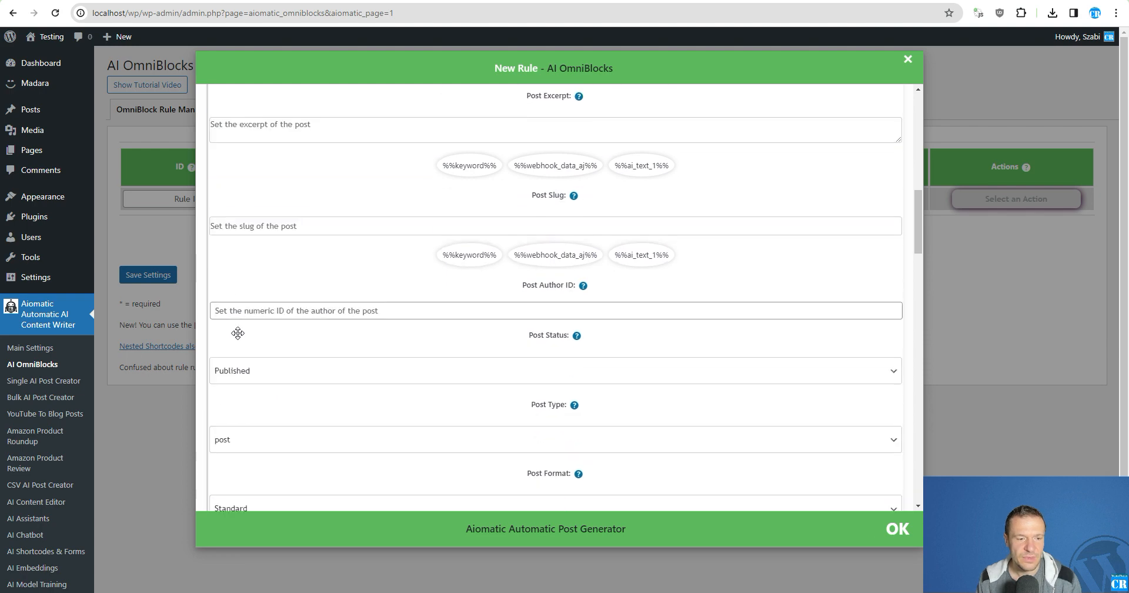
{"action": "scroll", "coordinate": [237, 336], "scroll_direction": "down", "scroll_amount": 10}
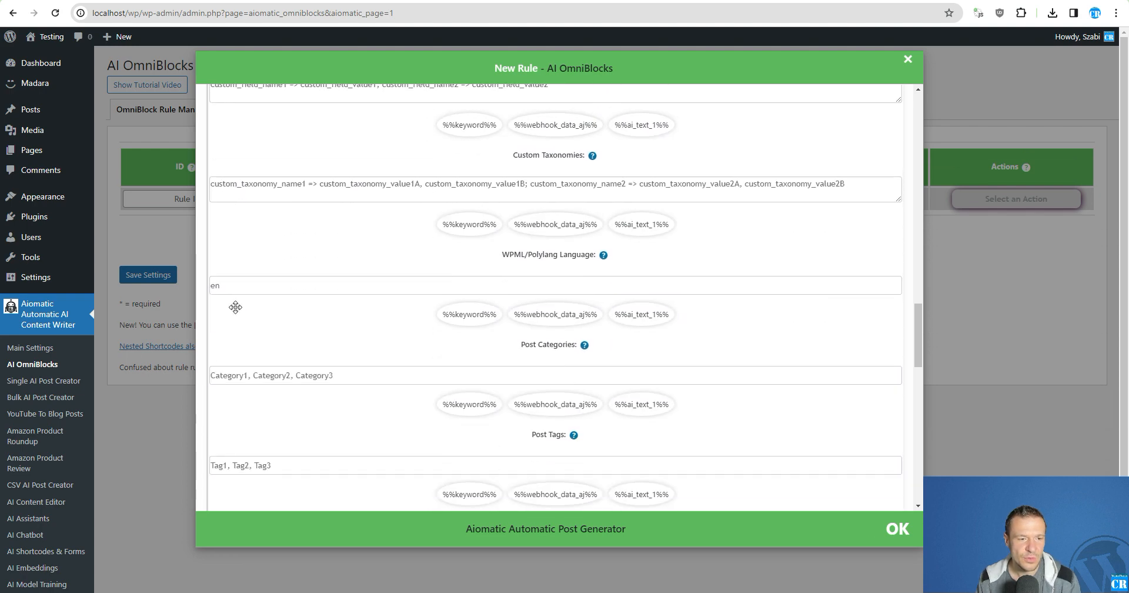
{"action": "scroll", "coordinate": [236, 307], "scroll_direction": "down", "scroll_amount": 2}
{"action": "left_click_drag", "start_coordinate": [291, 260], "coordinate": [210, 261]}
{"action": "key", "text": "BackSpace"}
{"action": "scroll", "coordinate": [353, 347], "scroll_direction": "up", "scroll_amount": 20}
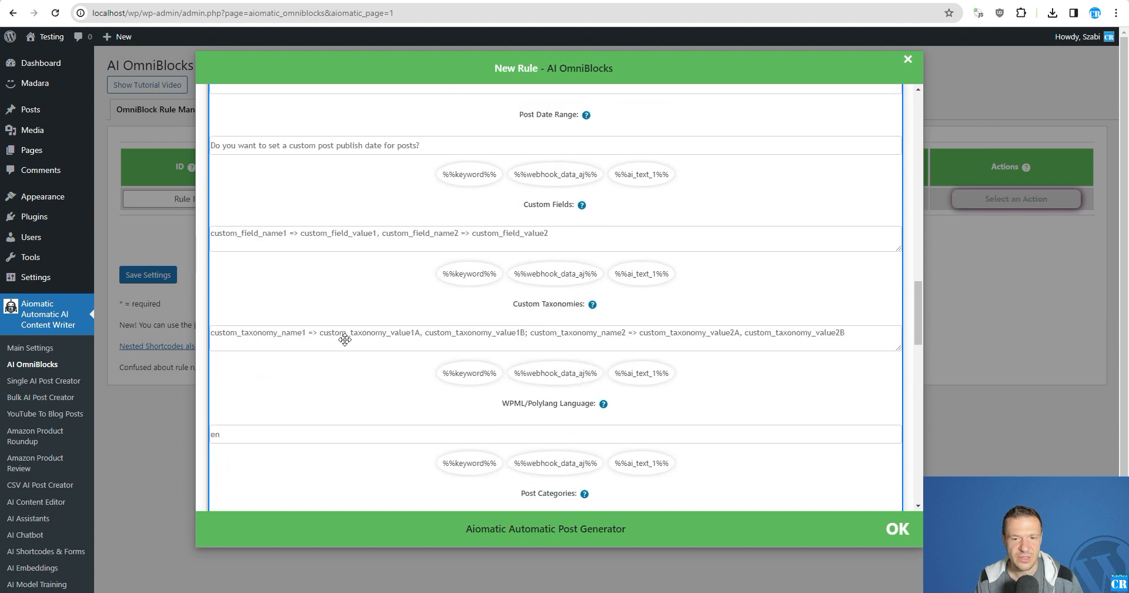
{"action": "scroll", "coordinate": [488, 294], "scroll_direction": "up", "scroll_amount": 8}
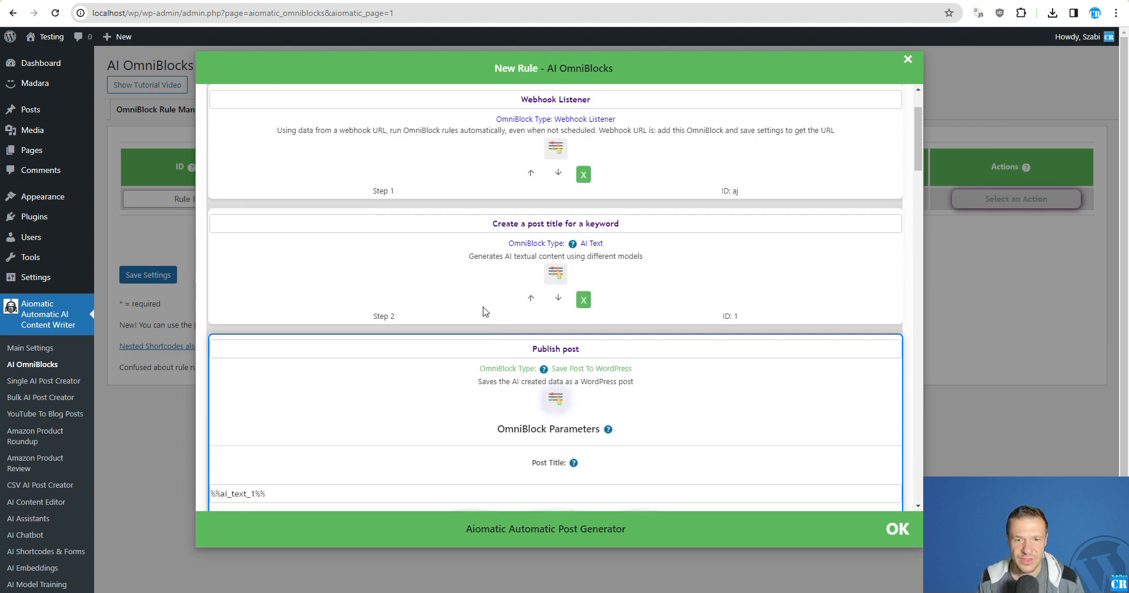
{"action": "scroll", "coordinate": [552, 371], "scroll_direction": "down", "scroll_amount": 3}
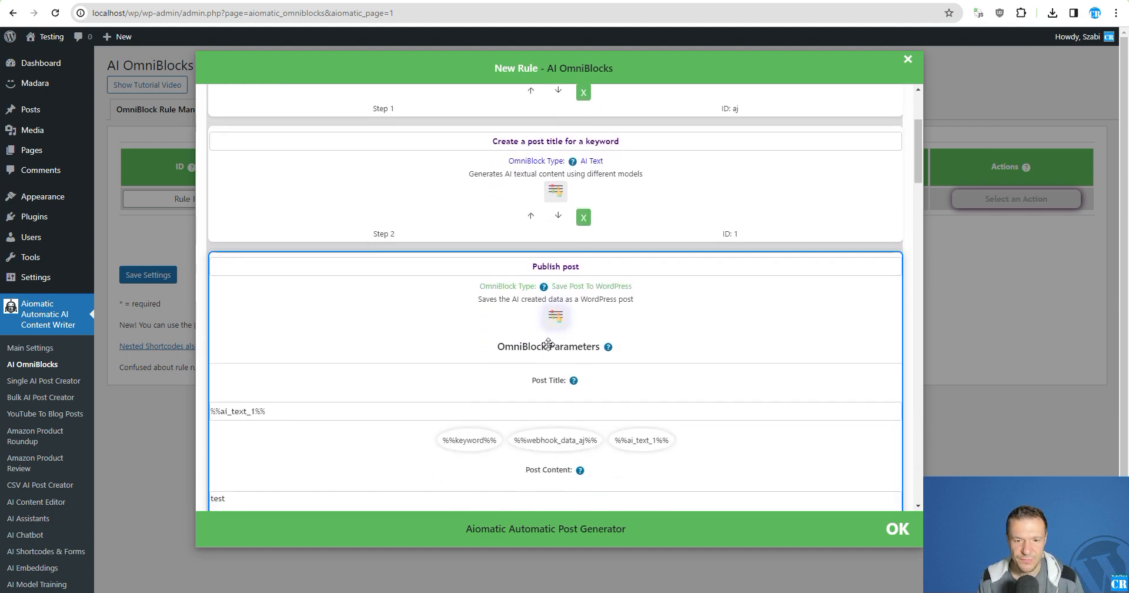
{"action": "left_click", "coordinate": [556, 317]}
Expand the parameters of the "Create a post title for a keyword" block and delete %%keyword%% from its AI prompt
{"action": "scroll", "coordinate": [535, 336], "scroll_direction": "up", "scroll_amount": 3}
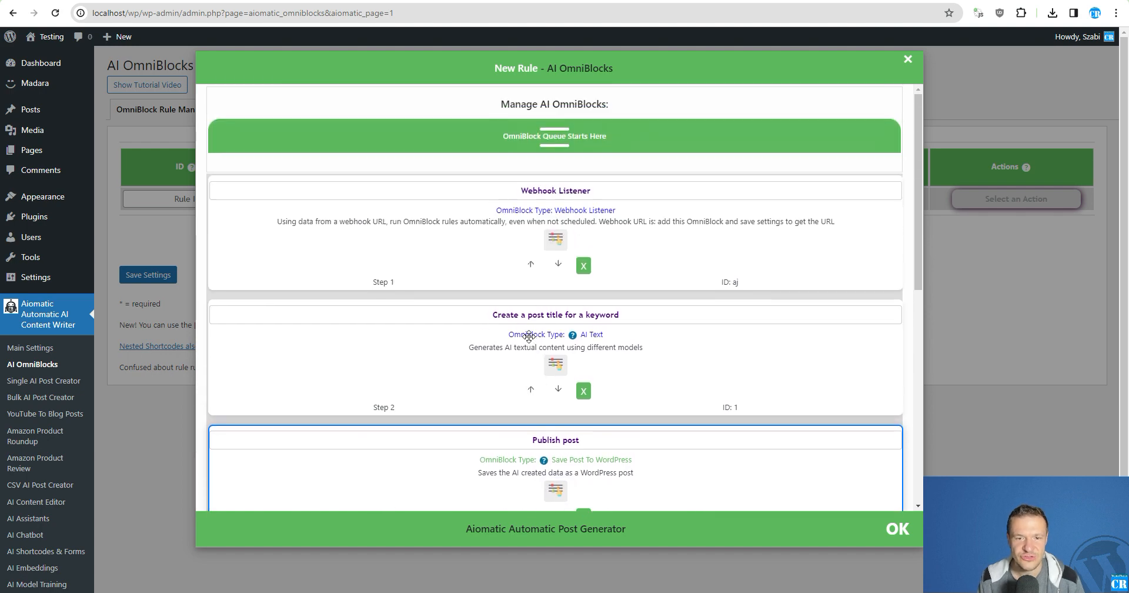
{"action": "left_click", "coordinate": [556, 364]}
{"action": "scroll", "coordinate": [547, 294], "scroll_direction": "down", "scroll_amount": 1}
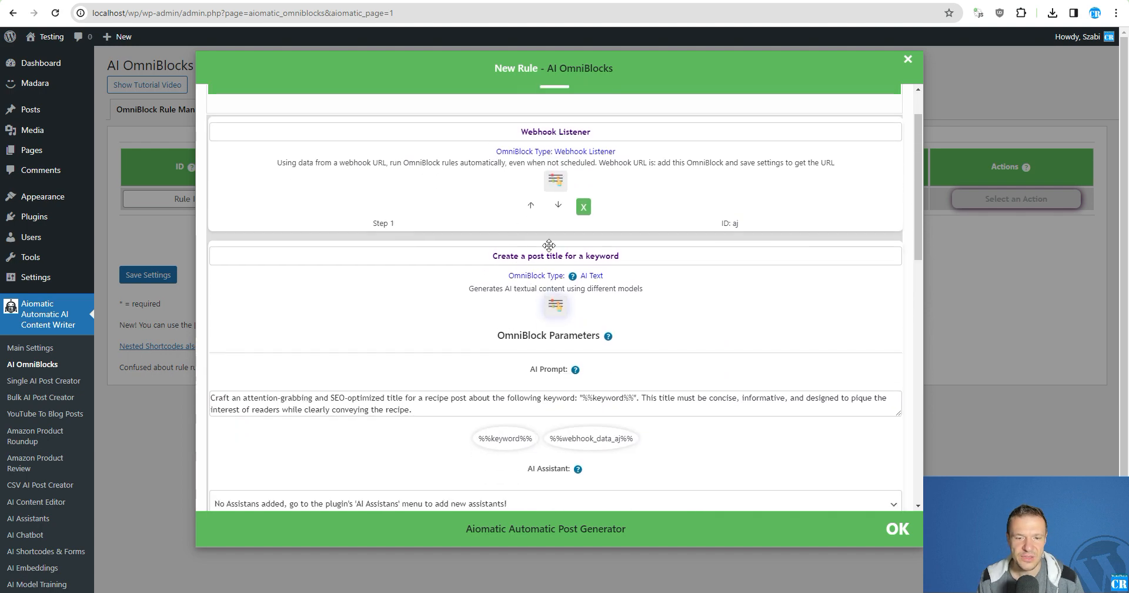
{"action": "scroll", "coordinate": [585, 259], "scroll_direction": "down", "scroll_amount": 3}
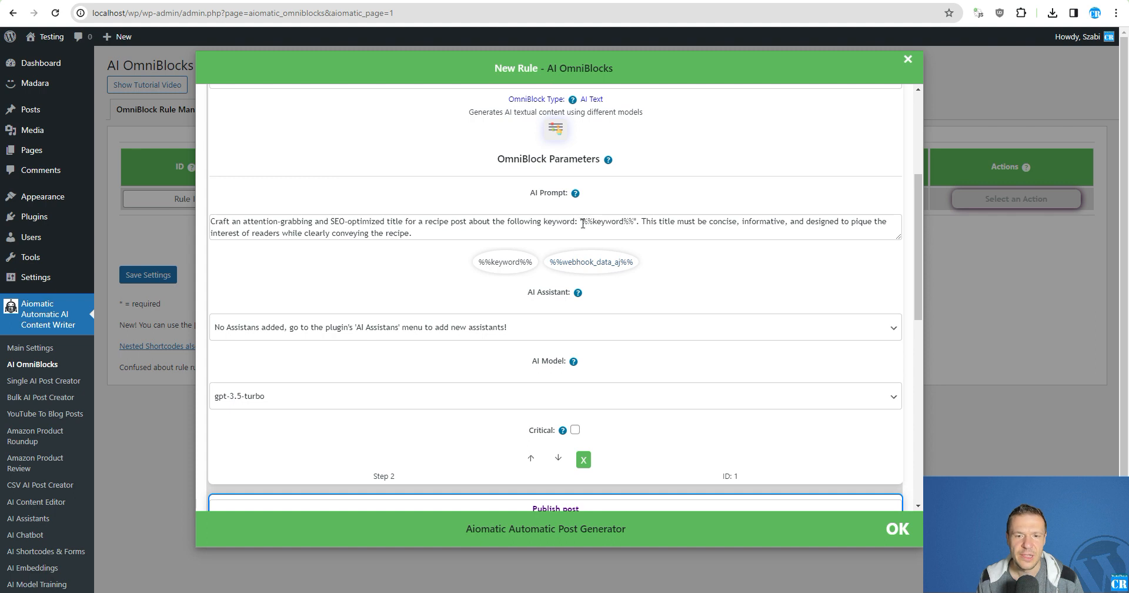
{"action": "left_click_drag", "start_coordinate": [582, 221], "coordinate": [634, 223]}
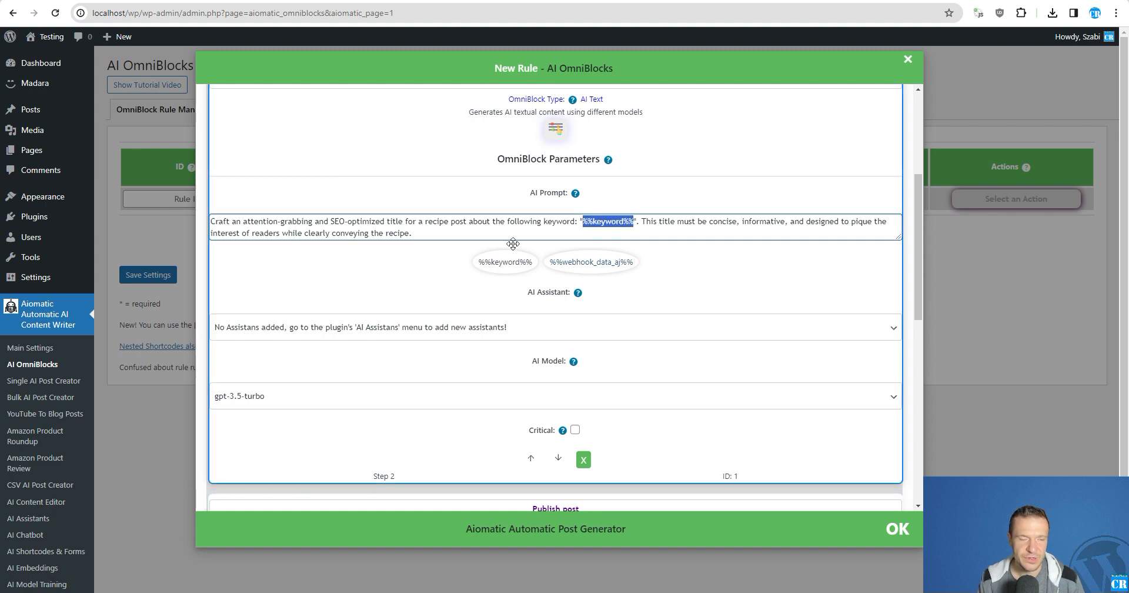
{"action": "key", "text": "BackSpace"}
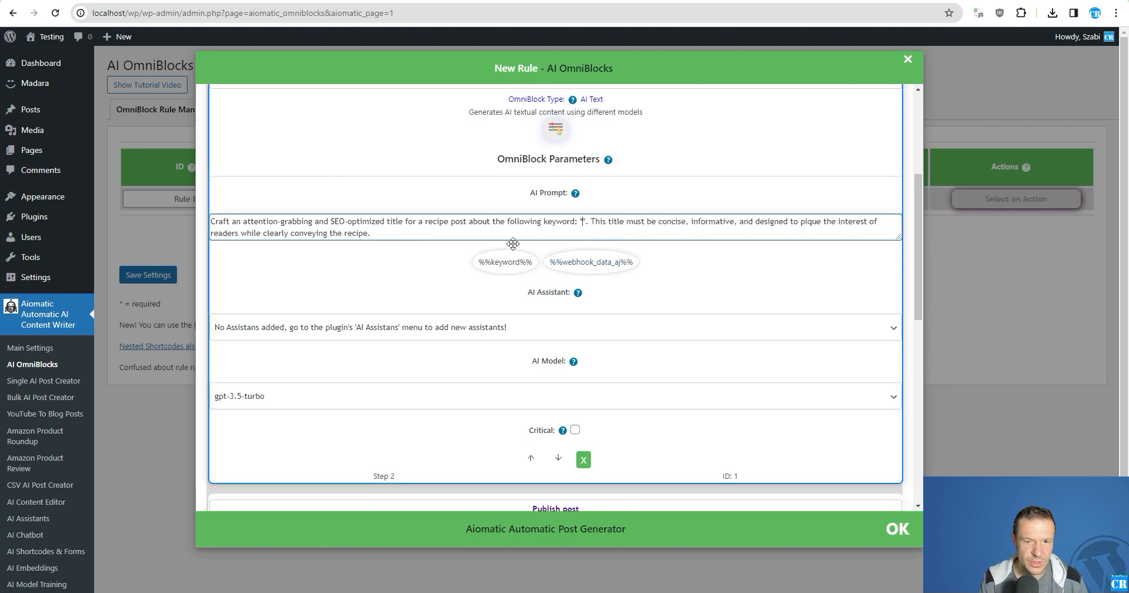
Insert the %%webhook_data_aj%% placeholder between the empty quotation marks in the title block's AI prompt
{"action": "left_click", "coordinate": [578, 267]}
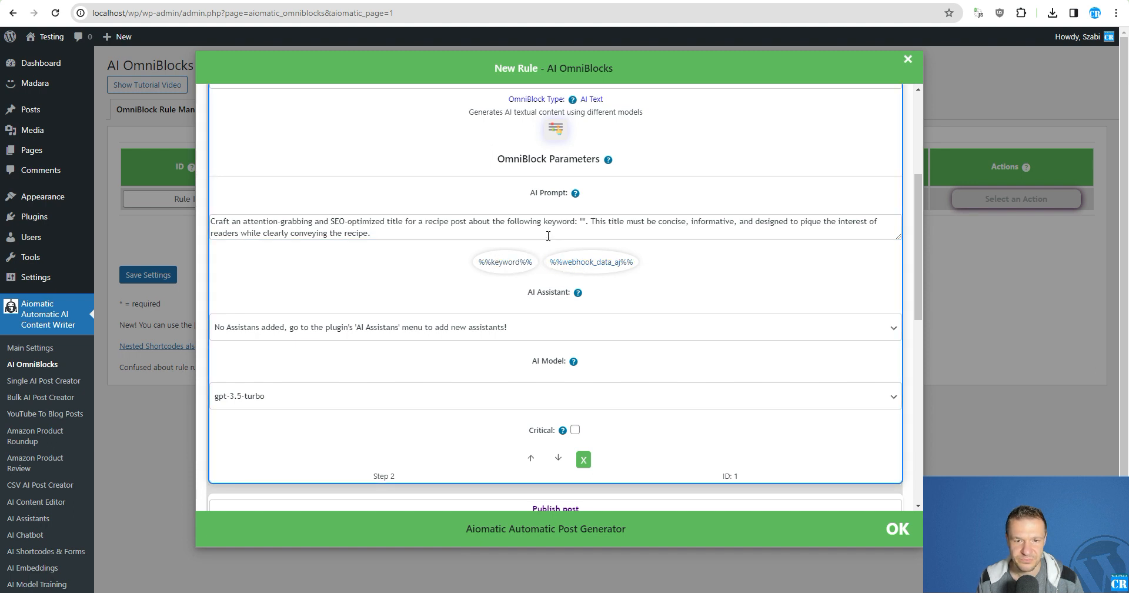
{"action": "left_click", "coordinate": [580, 262]}
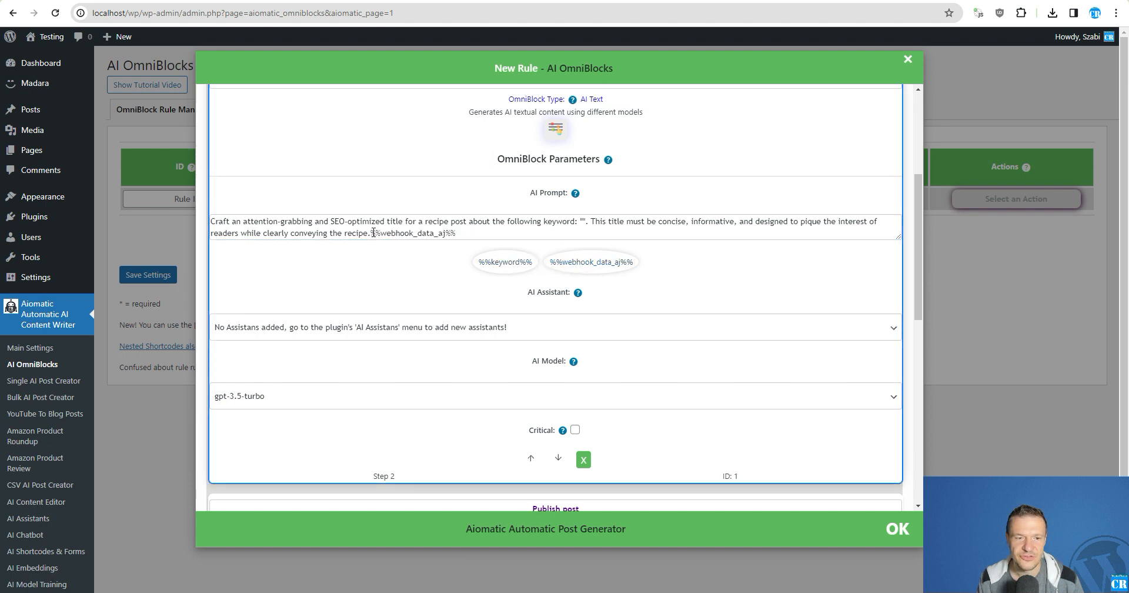
{"action": "left_click_drag", "start_coordinate": [373, 233], "coordinate": [460, 233]}
{"action": "key", "text": "ctrl+c"}
{"action": "key", "text": "BackSpace"}
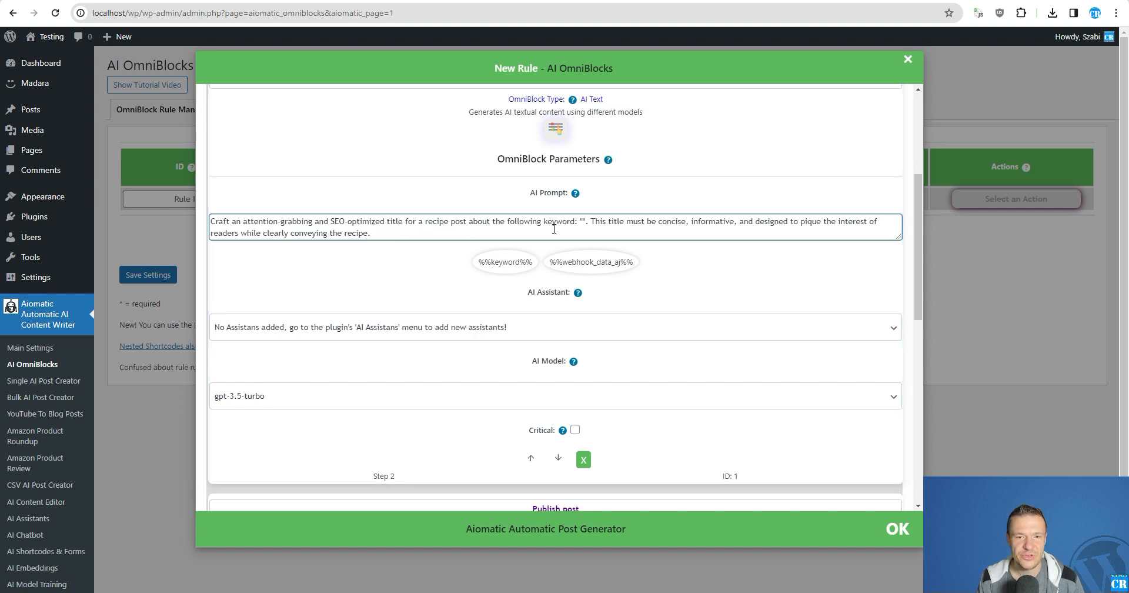
{"action": "left_click", "coordinate": [582, 221]}
{"action": "key", "text": "ctrl+v"}
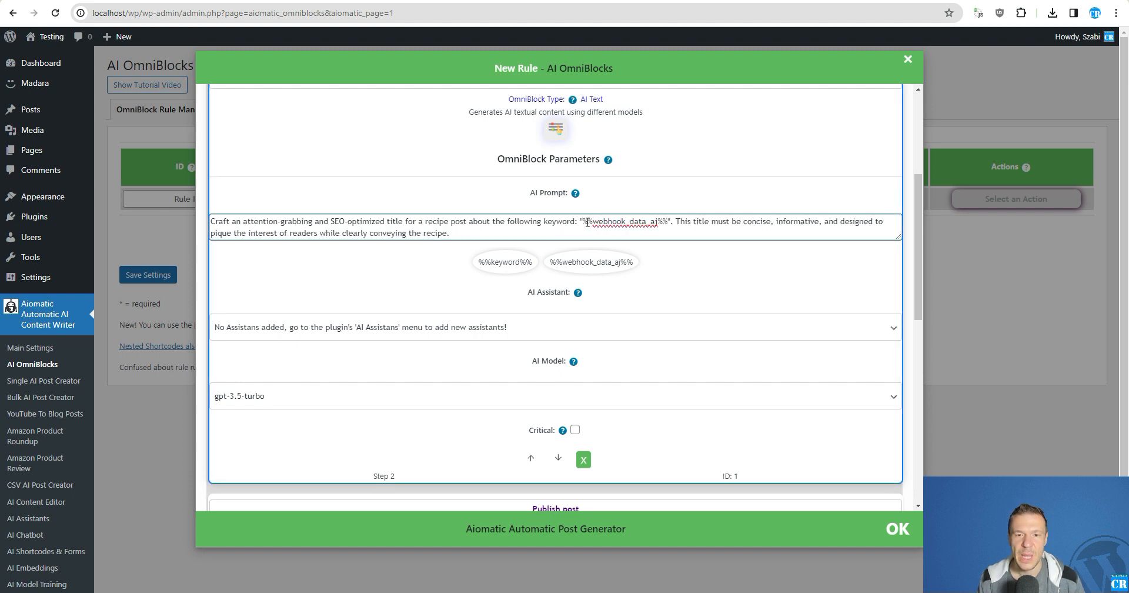
Compare the "aj" suffix of the webhook placeholder in the AI prompt with the Webhook Listener block's ID
{"action": "scroll", "coordinate": [602, 259], "scroll_direction": "up", "scroll_amount": 1}
{"action": "scroll", "coordinate": [602, 259], "scroll_direction": "up", "scroll_amount": 3}
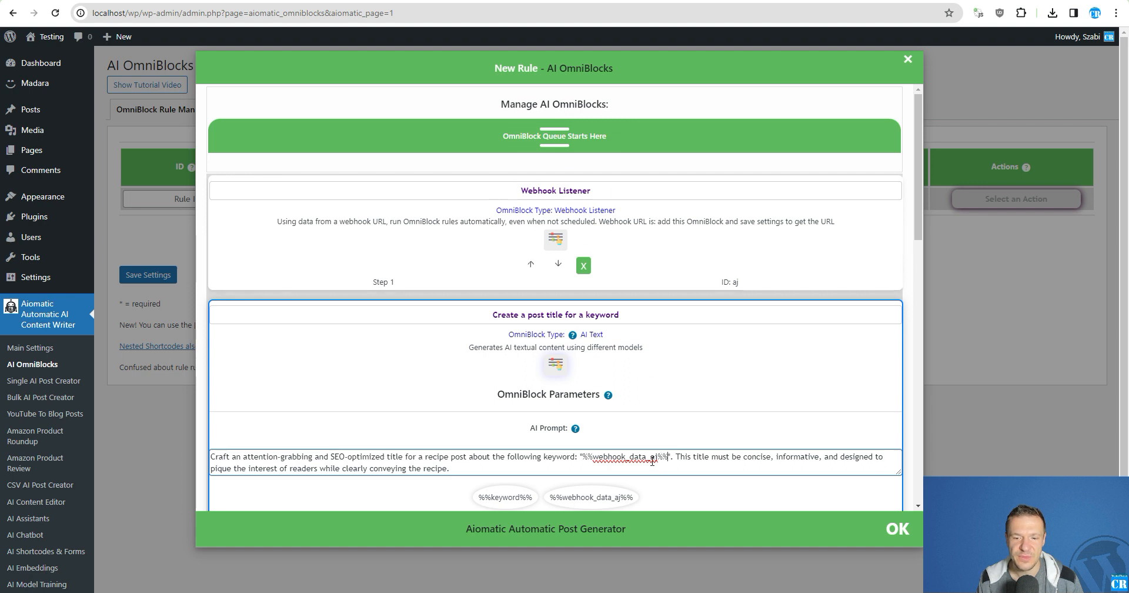
{"action": "left_click_drag", "start_coordinate": [650, 456], "coordinate": [657, 457]}
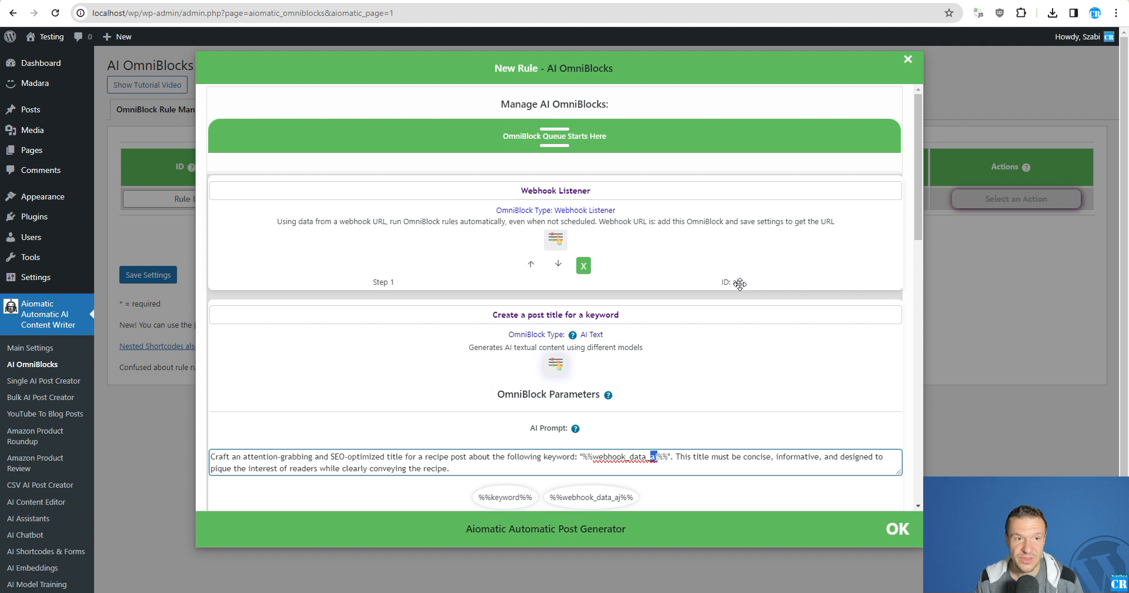
{"action": "scroll", "coordinate": [653, 353], "scroll_direction": "down", "scroll_amount": 2}
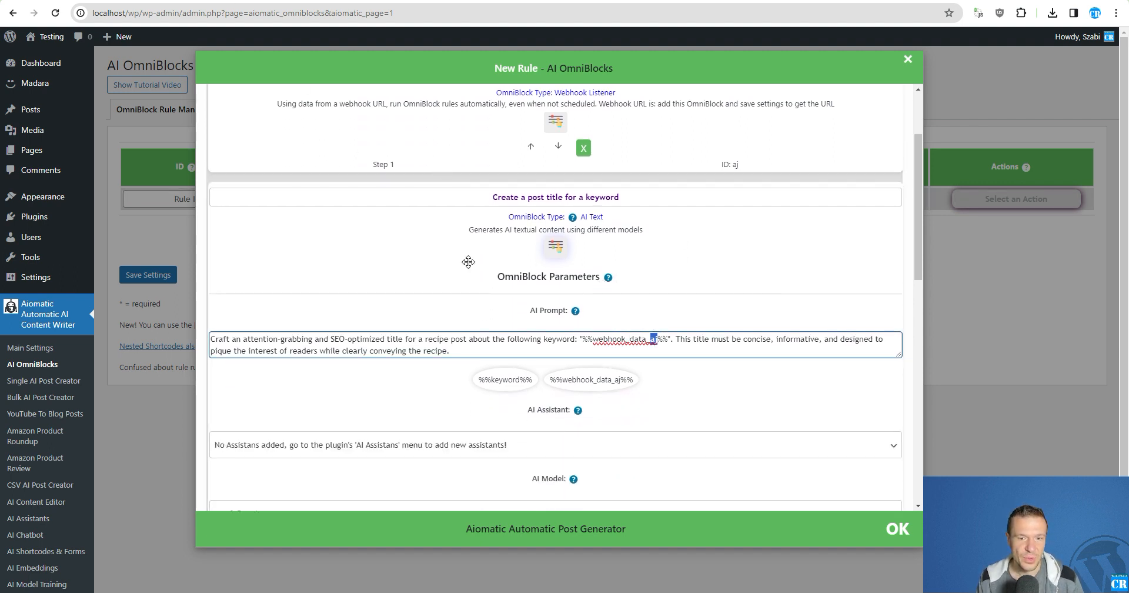
Close the new rule's block configuration and save the OmniBlock settings with the keyword "testing"
{"action": "left_click", "coordinate": [164, 277]}
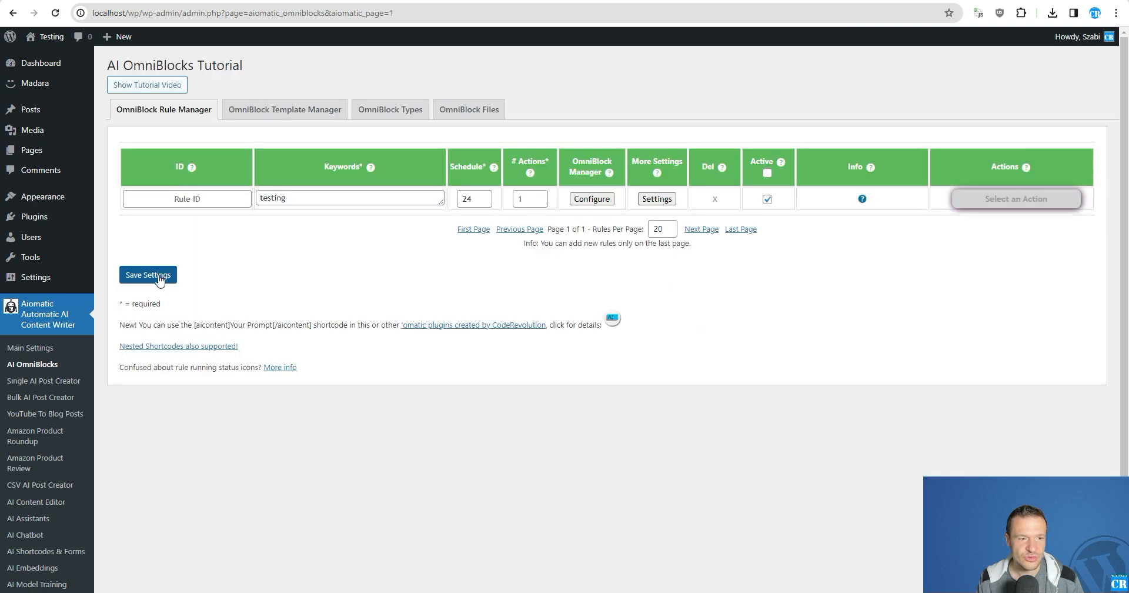
{"action": "left_click", "coordinate": [164, 277]}
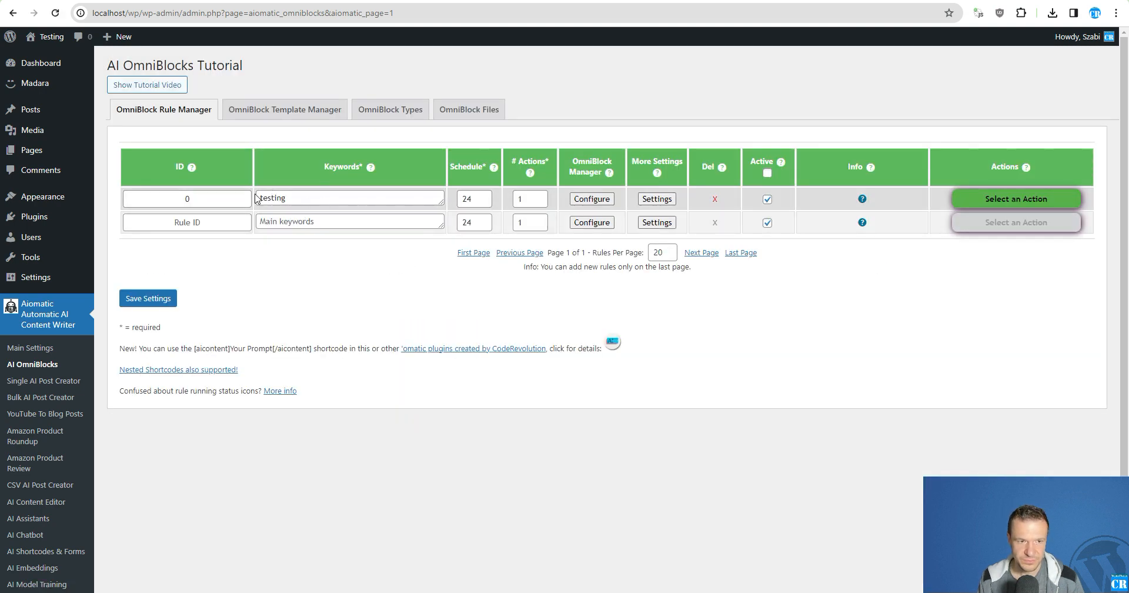
{"action": "left_click_drag", "start_coordinate": [288, 198], "coordinate": [257, 199]}
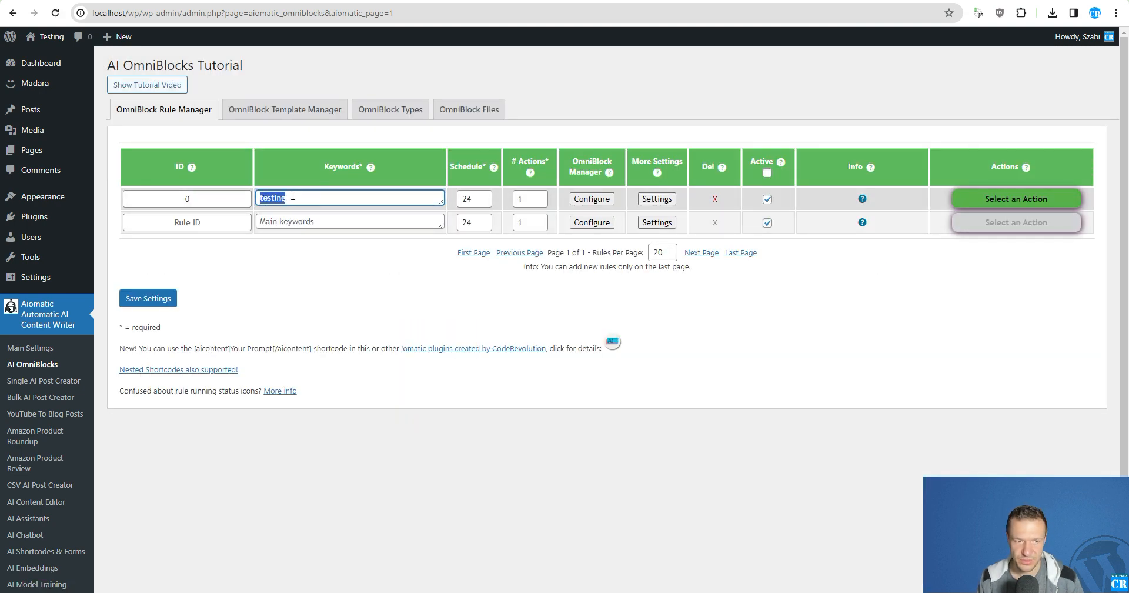
{"action": "left_click", "coordinate": [293, 197]}
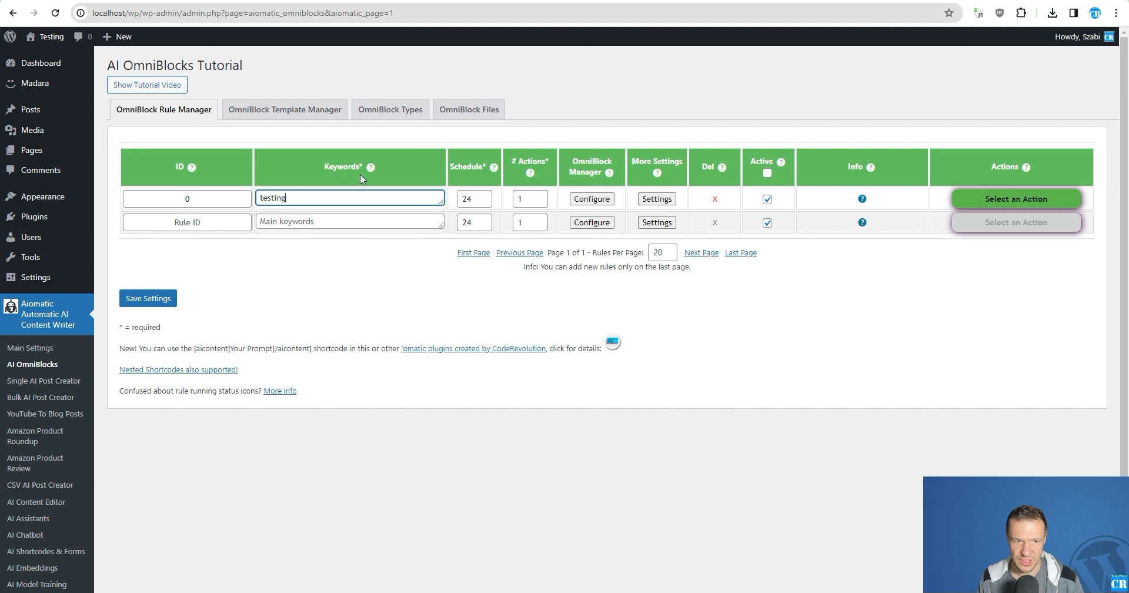
Open the saved "testing" rule's block configuration and copy the Webhook Listener's full webhook URL
{"action": "left_click", "coordinate": [592, 200]}
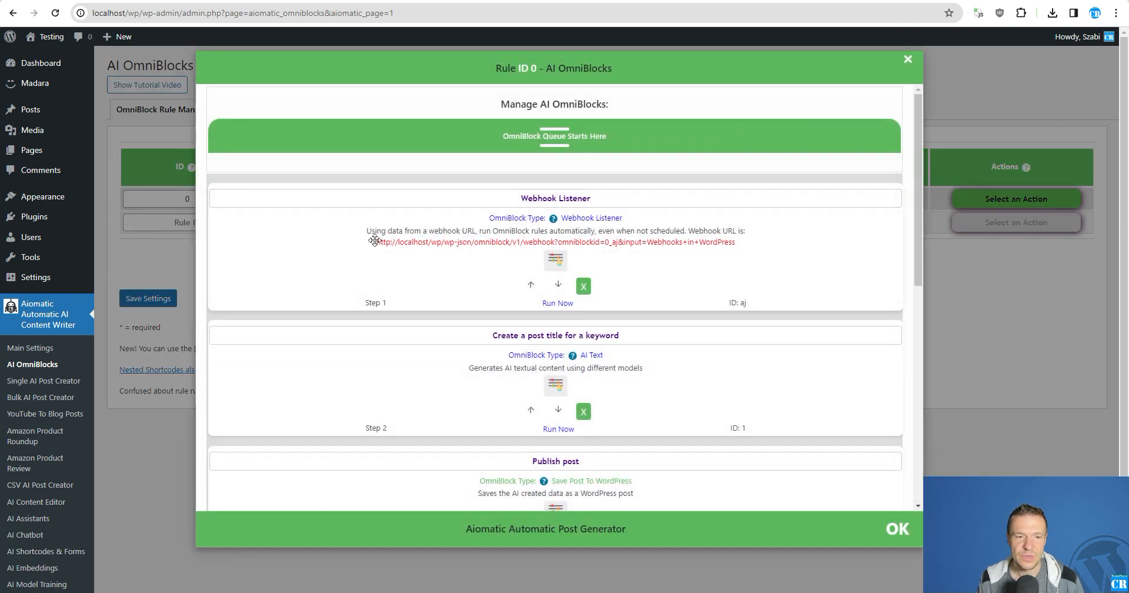
{"action": "left_click_drag", "start_coordinate": [379, 242], "coordinate": [736, 241]}
{"action": "key", "text": "ctrl+c"}
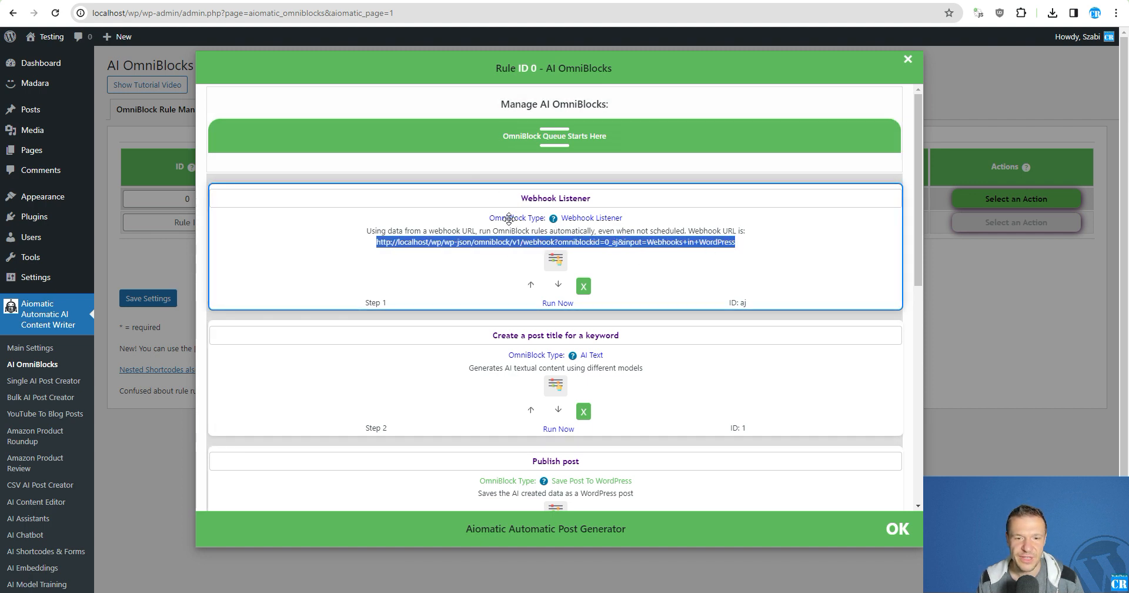
{"action": "left_click", "coordinate": [339, 0]}
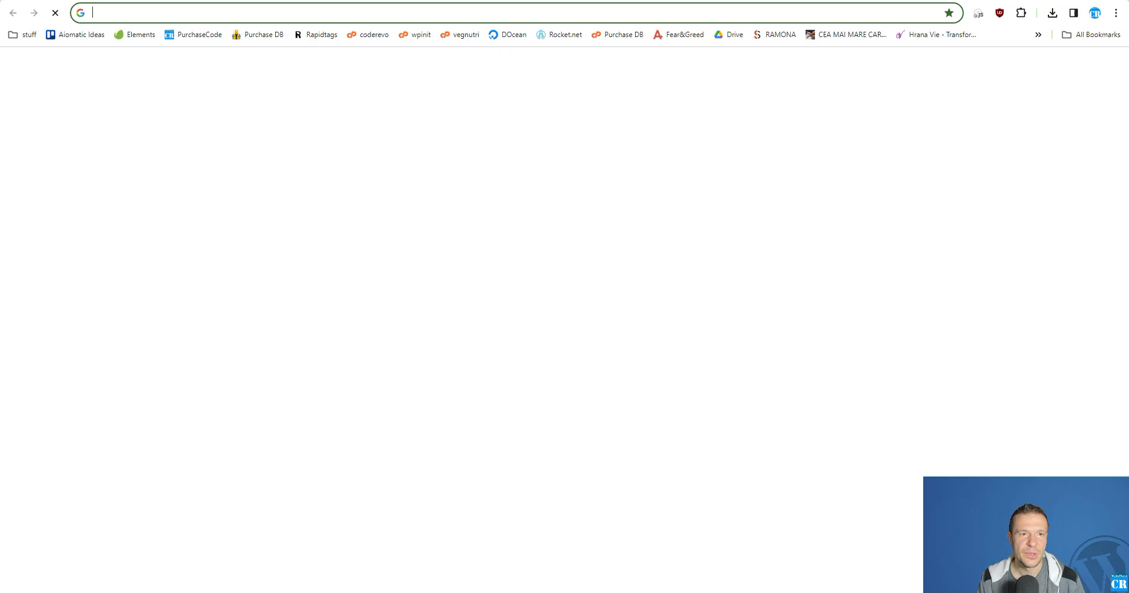
{"action": "key", "text": "ctrl+v"}
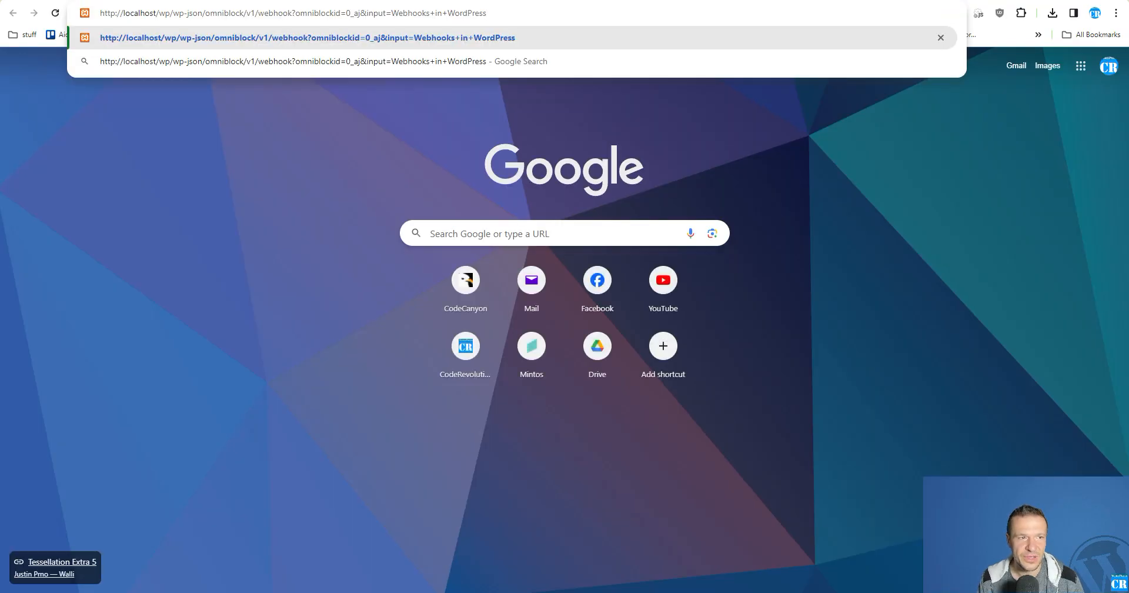
{"action": "key", "text": "ctrl+w"}
Examine the omniblockid and input parameters in the Webhook Listener block's URL
{"action": "left_click", "coordinate": [575, 243]}
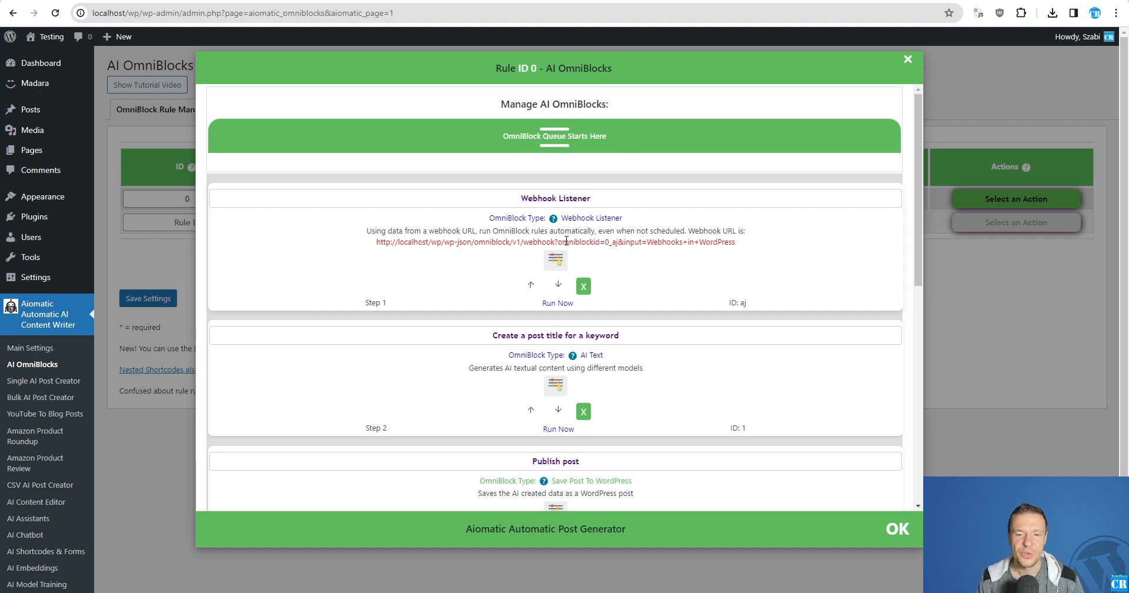
{"action": "left_click_drag", "start_coordinate": [558, 242], "coordinate": [641, 244]}
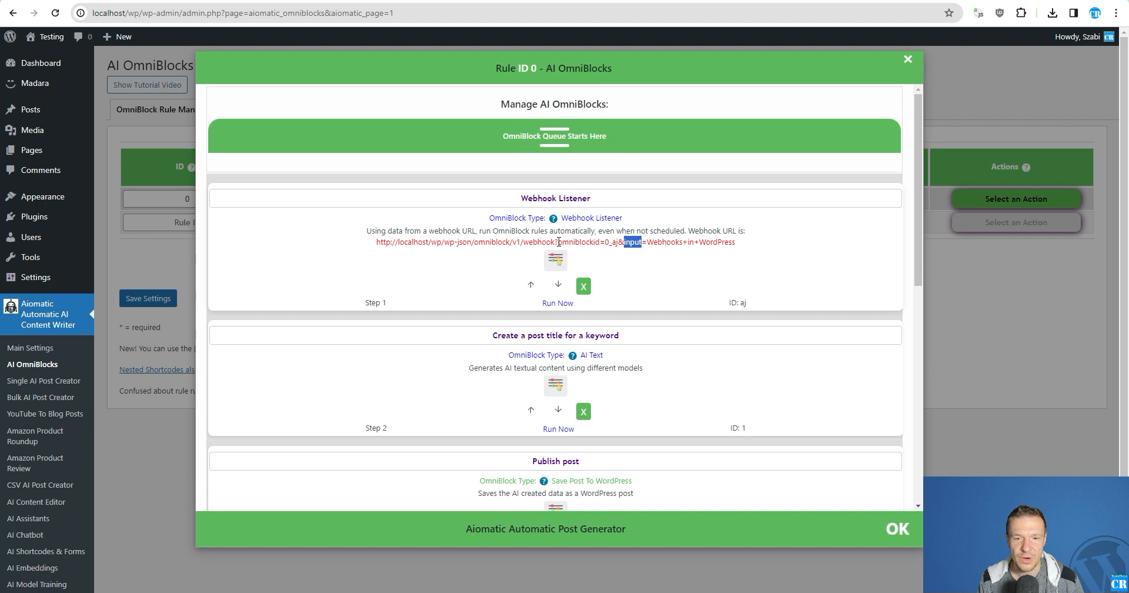
{"action": "left_click_drag", "start_coordinate": [559, 242], "coordinate": [611, 243]}
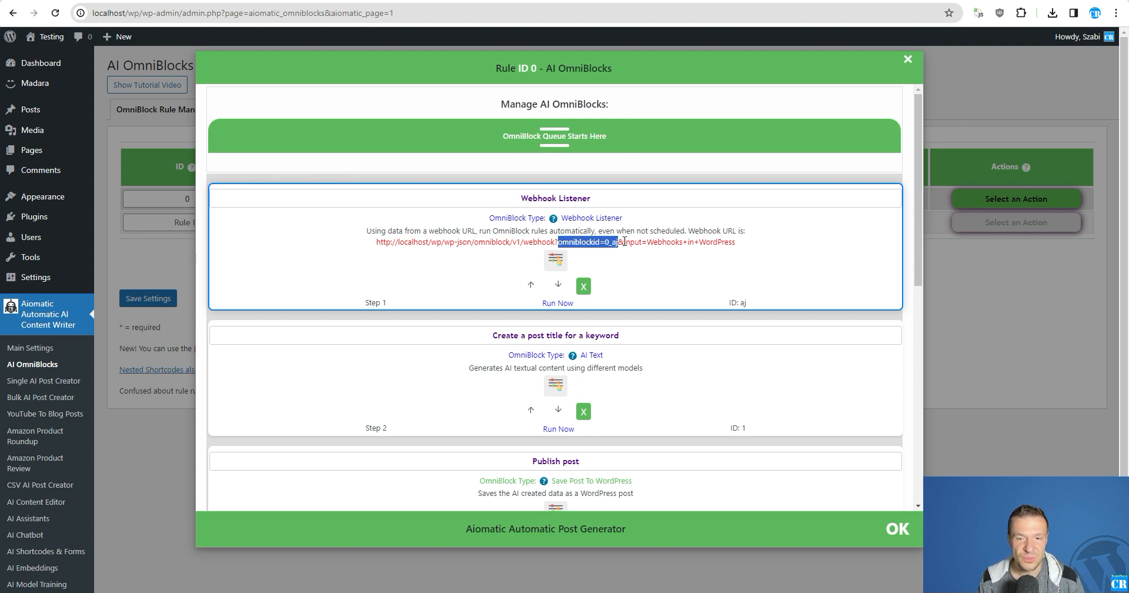
{"action": "left_click_drag", "start_coordinate": [624, 242], "coordinate": [736, 242]}
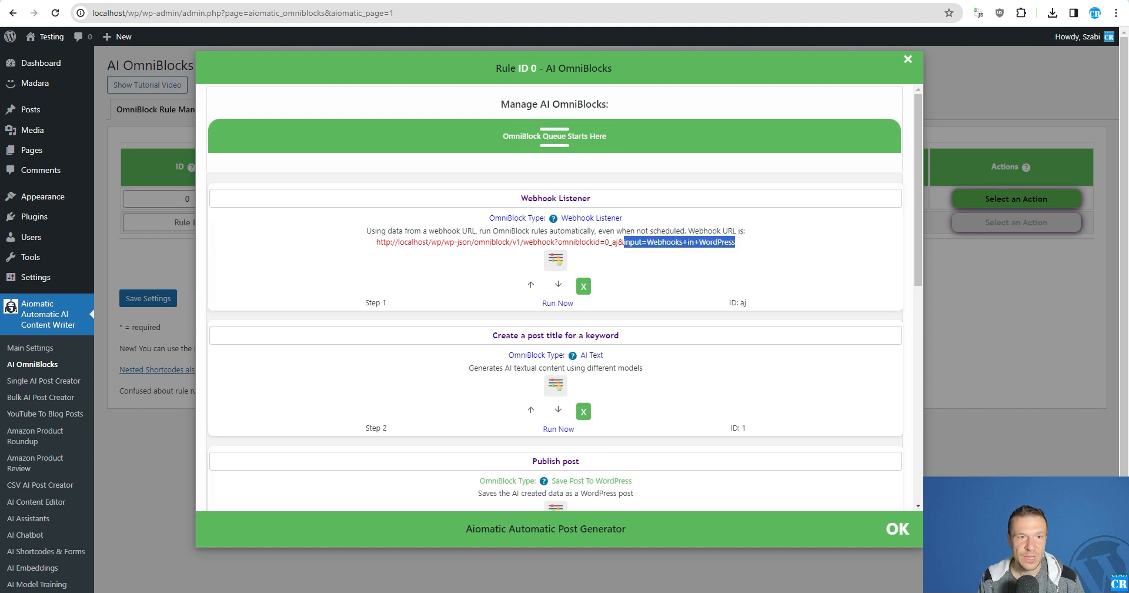
Enter the copied webhook URL in a new browser tab without loading it and select its "&input=Webhooks+in+WordPress" portion
{"action": "key", "text": "ctrl+t"}
{"action": "key", "text": "ctrl+v"}
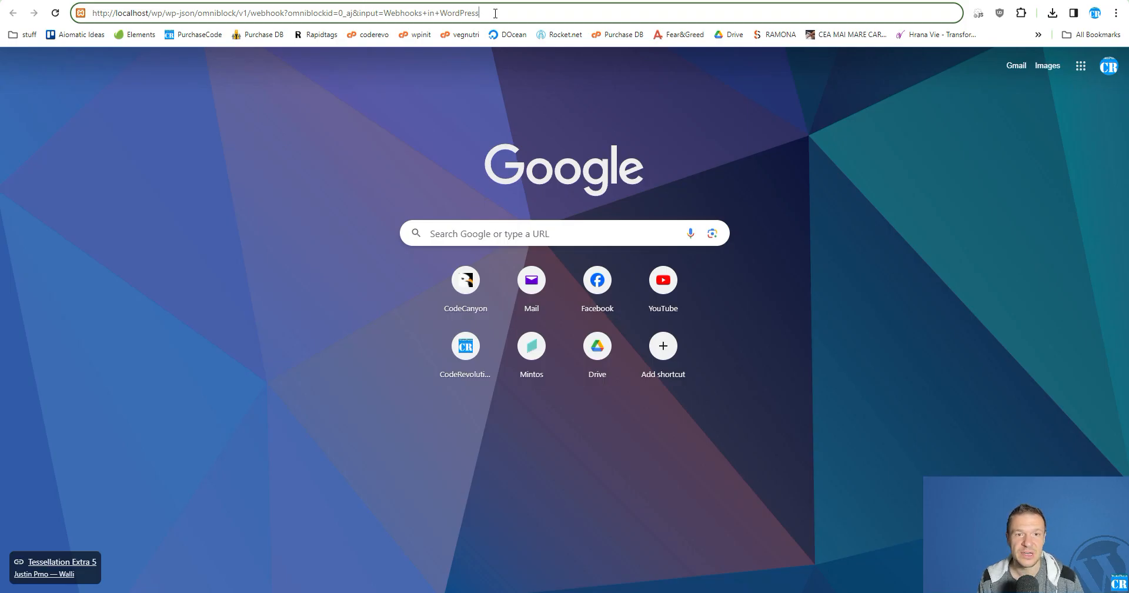
{"action": "double_click", "coordinate": [368, 14]}
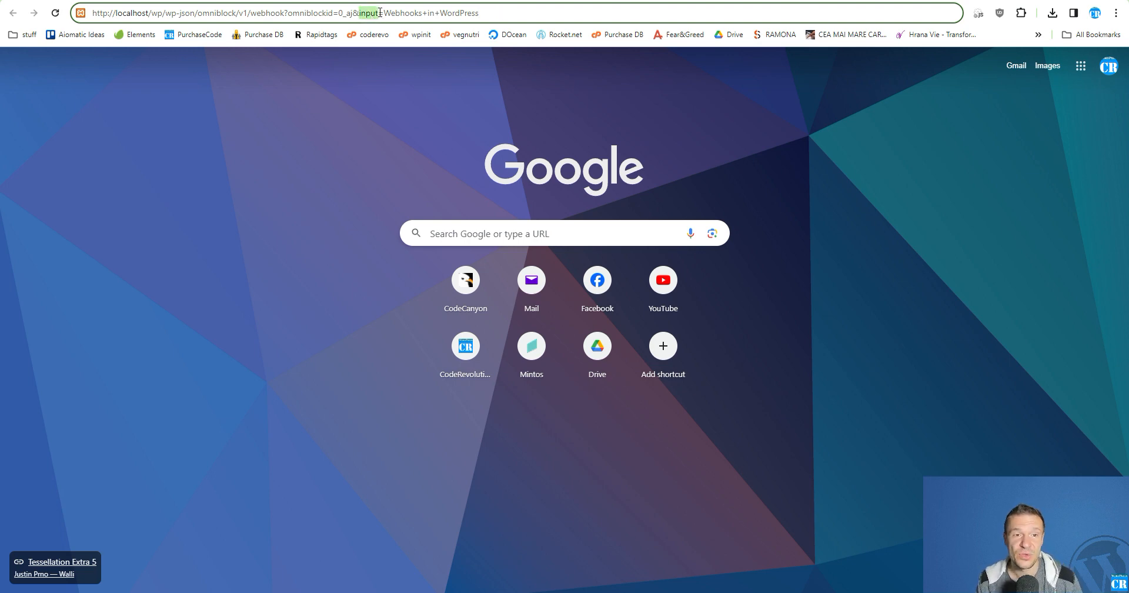
{"action": "left_click_drag", "start_coordinate": [355, 11], "coordinate": [480, 13]}
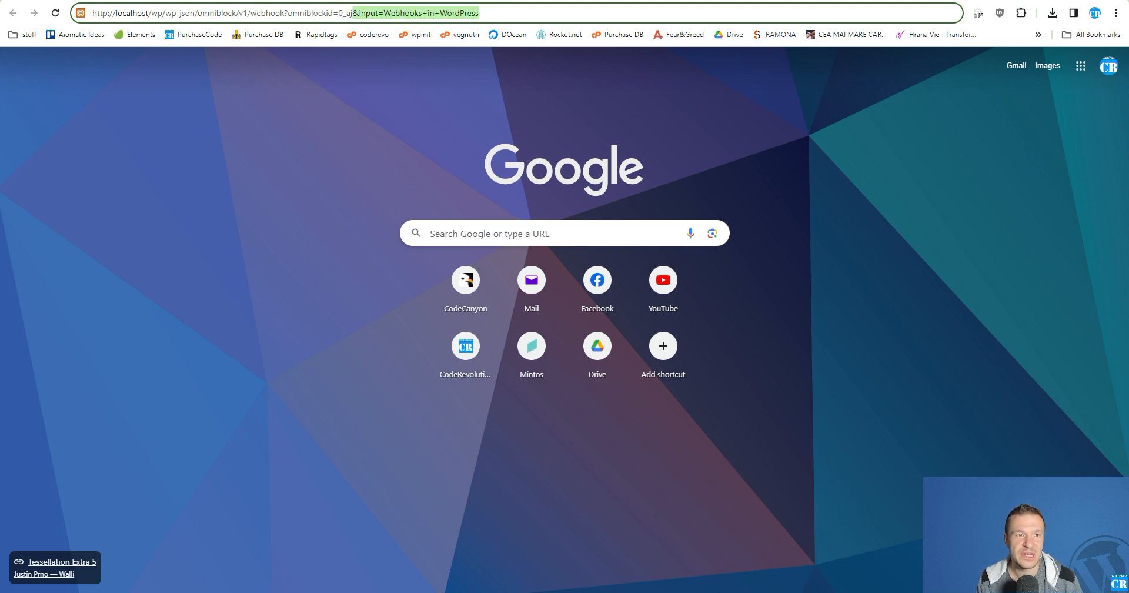
Return to the rule configuration and expand the title block's parameters to review the webhook placeholder in its AI prompt
{"action": "left_click", "coordinate": [59, 2]}
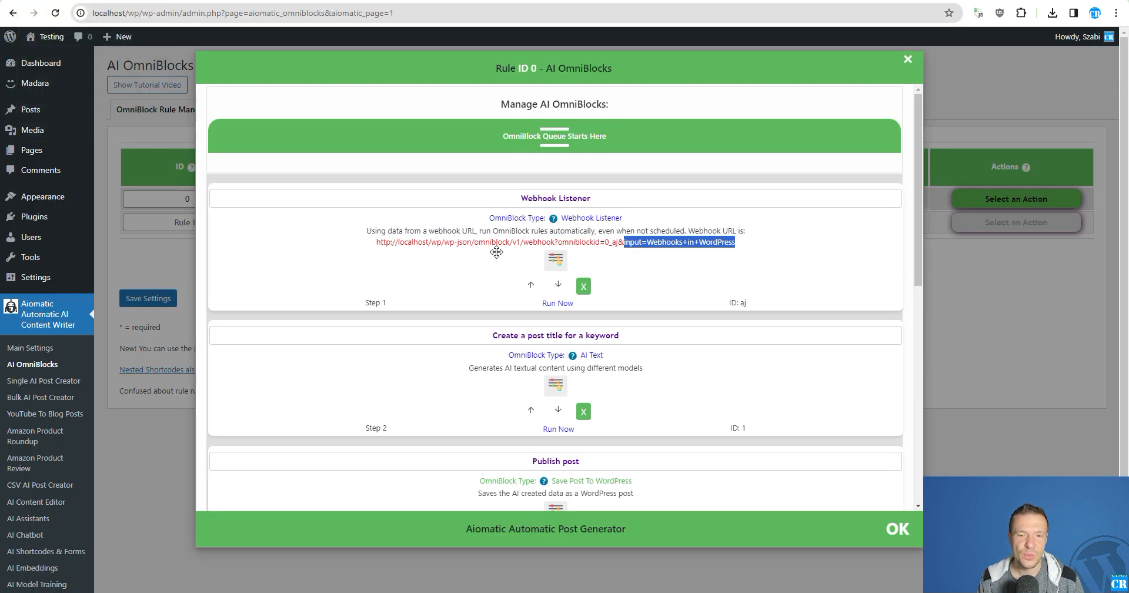
{"action": "scroll", "coordinate": [562, 243], "scroll_direction": "down", "scroll_amount": 1}
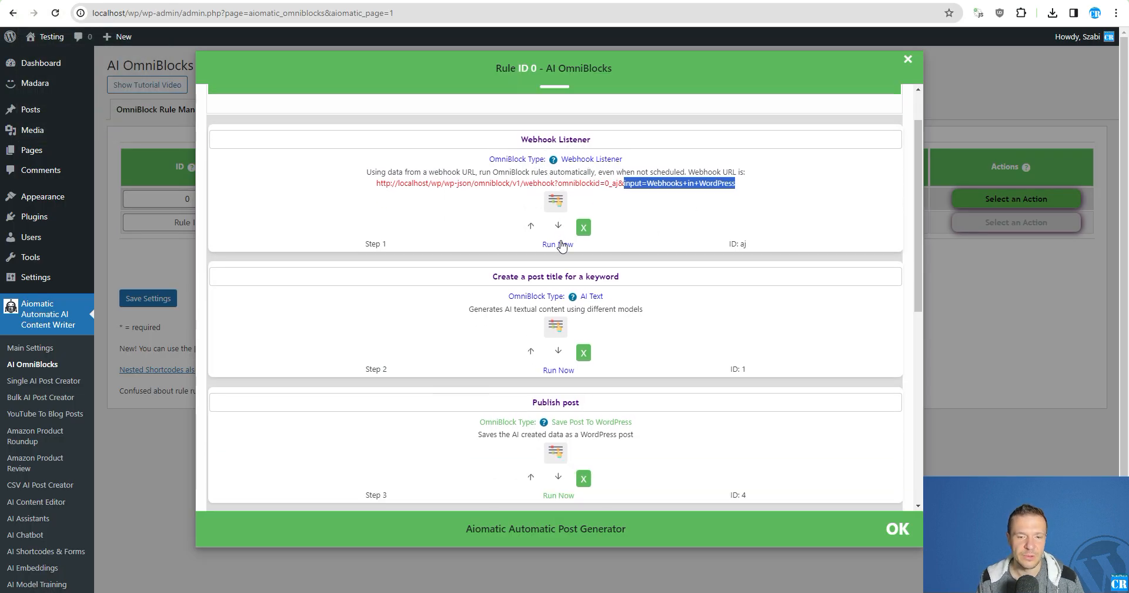
{"action": "left_click", "coordinate": [555, 325]}
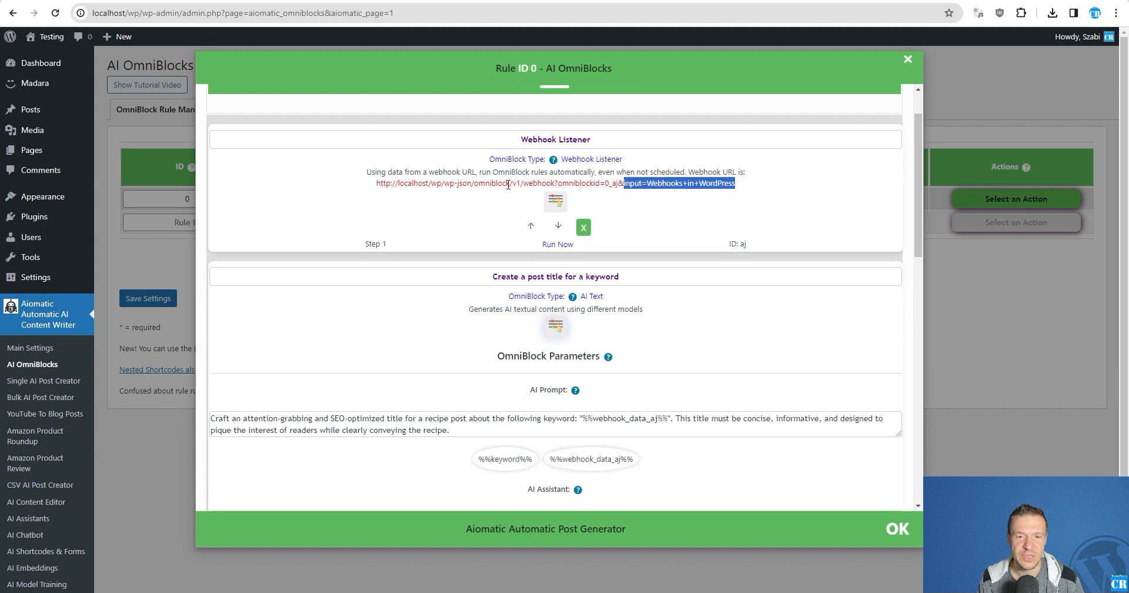
Close the block configuration, deactivate the "testing" rule and save the settings
{"action": "left_click", "coordinate": [944, 289]}
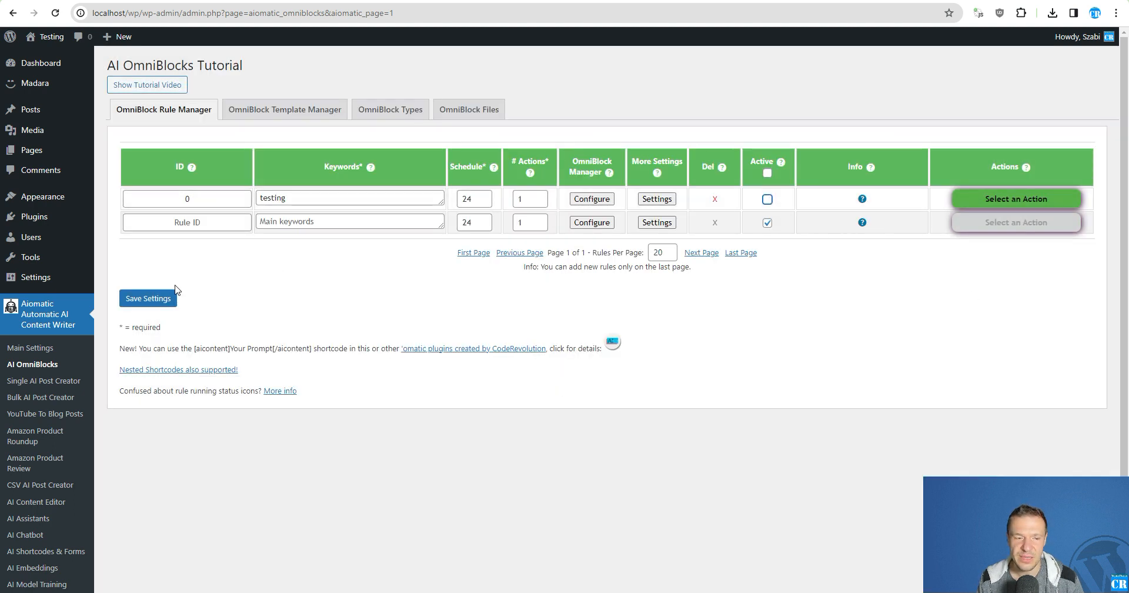
{"action": "left_click", "coordinate": [174, 292]}
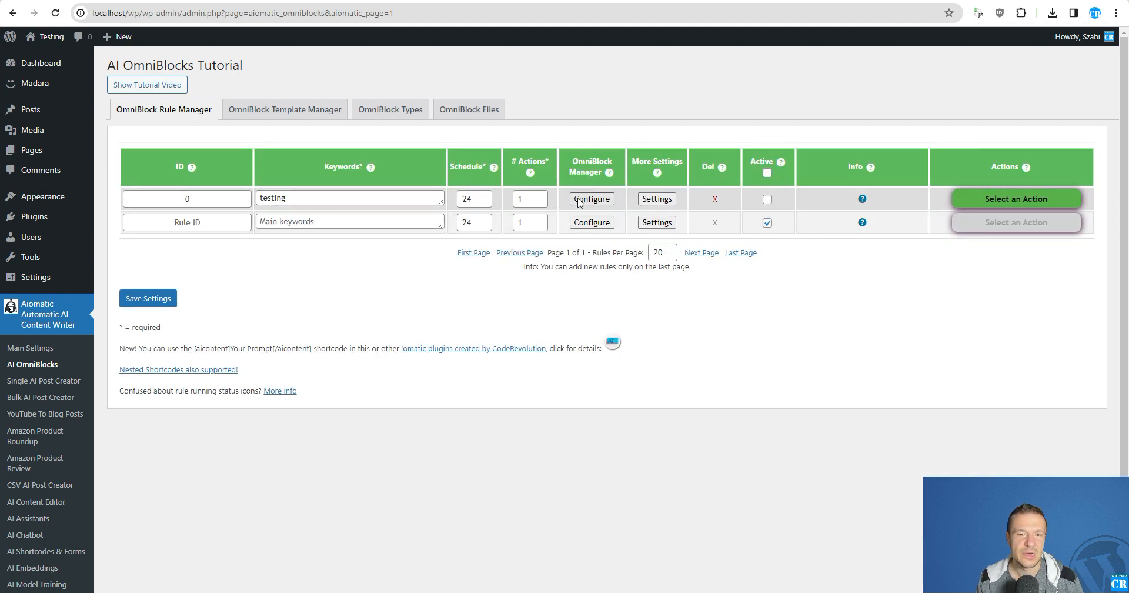
Apply a rule action to the saved "testing" rule, confirm it, and check the rule's info
{"action": "left_click", "coordinate": [31, 109]}
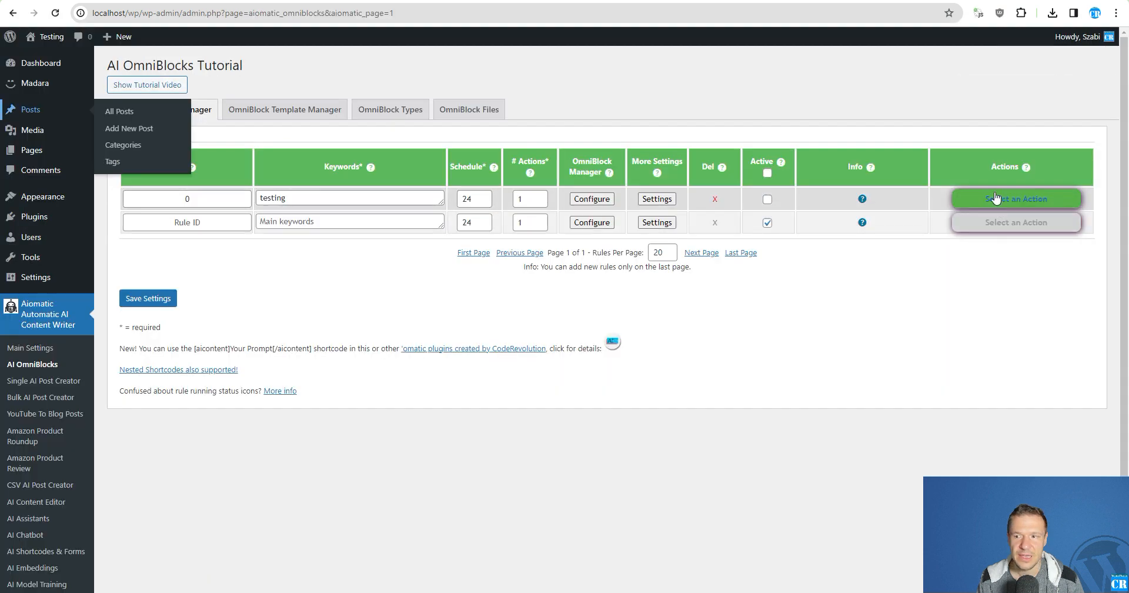
{"action": "left_click", "coordinate": [995, 198]}
{"action": "left_click", "coordinate": [976, 257]}
{"action": "key", "text": "Return"}
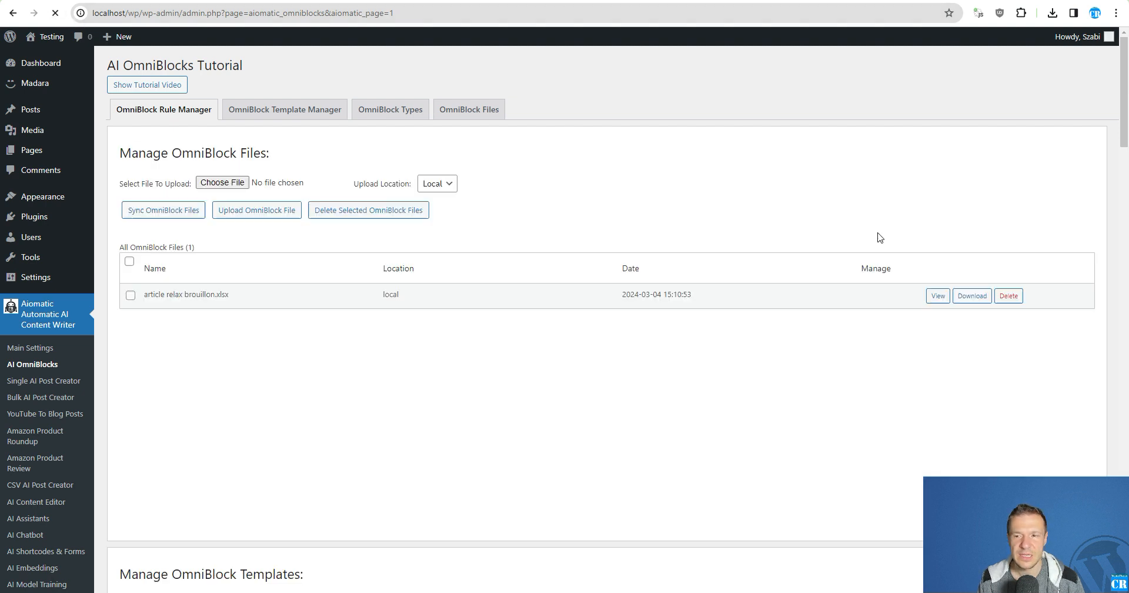
{"action": "mouse_move", "coordinate": [862, 198]}
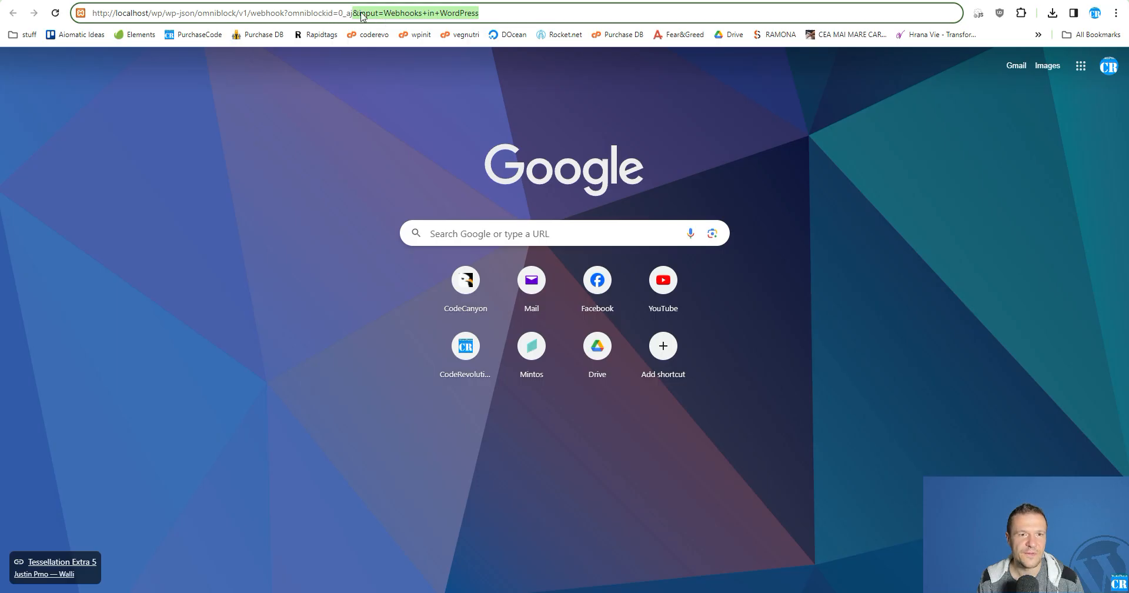
Rename the webhook URL's "input" parameter to "testinput" in the address without loading it, and select the new parameter name
{"action": "double_click", "coordinate": [366, 14]}
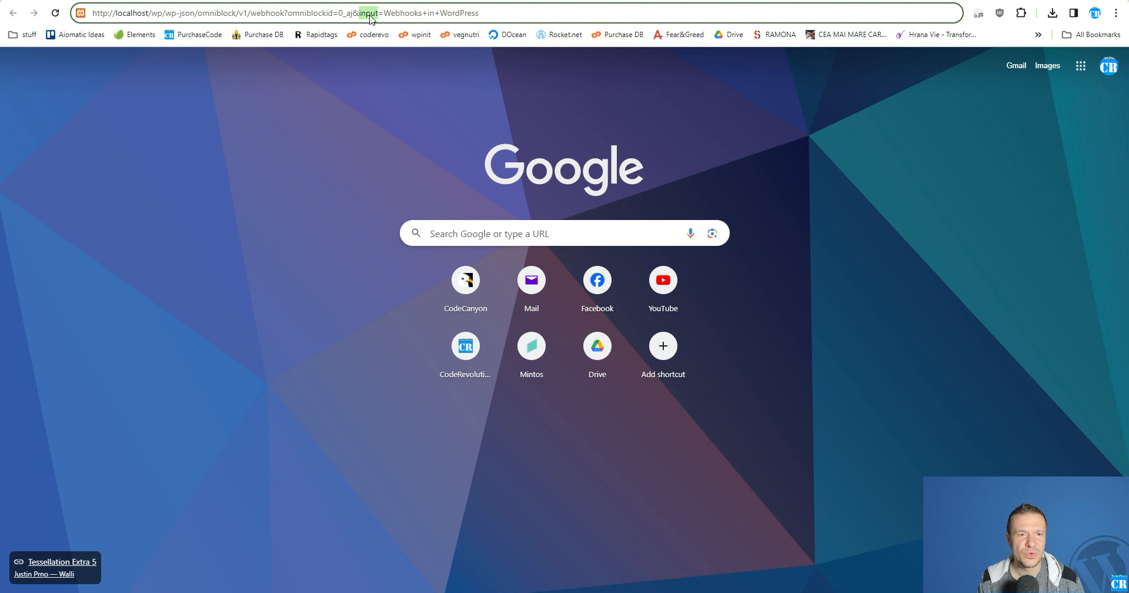
{"action": "left_click", "coordinate": [360, 14]}
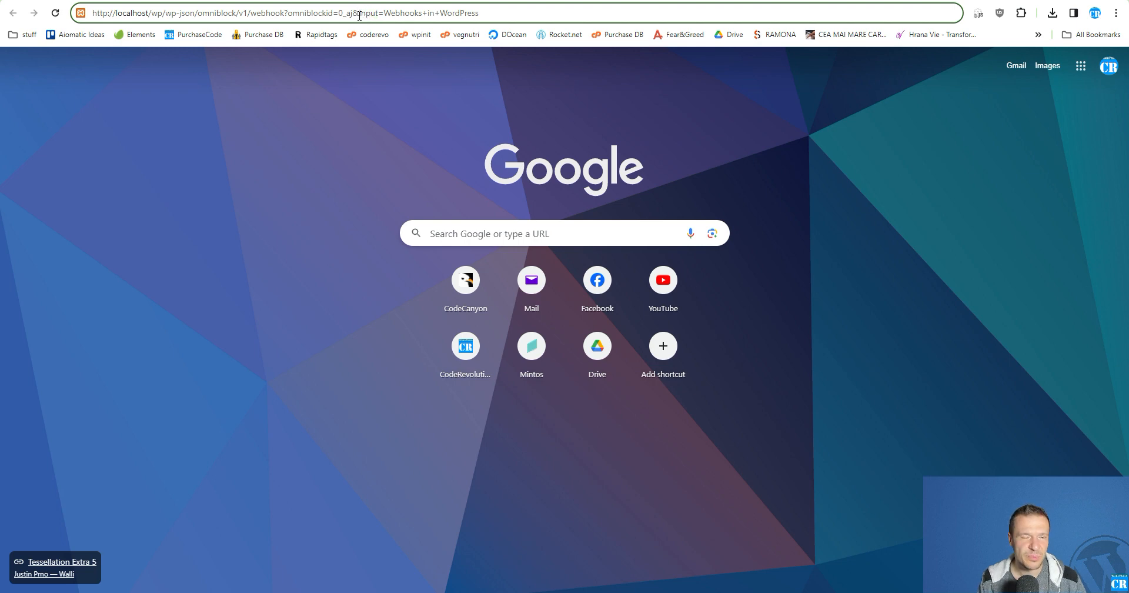
{"action": "type", "text": "testin"}
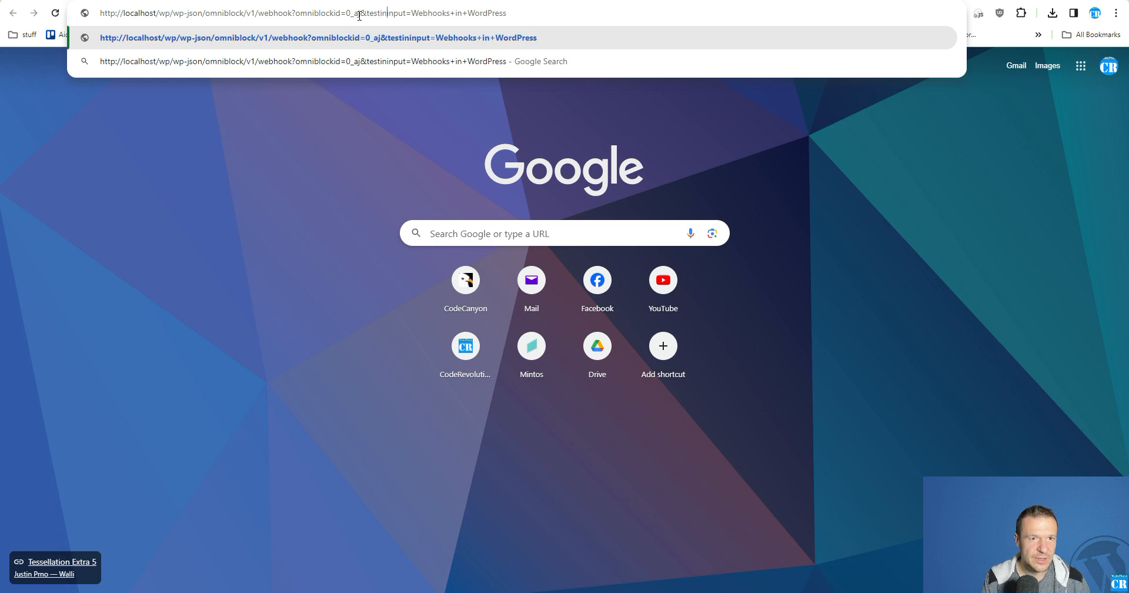
{"action": "key", "text": "BackSpace"}
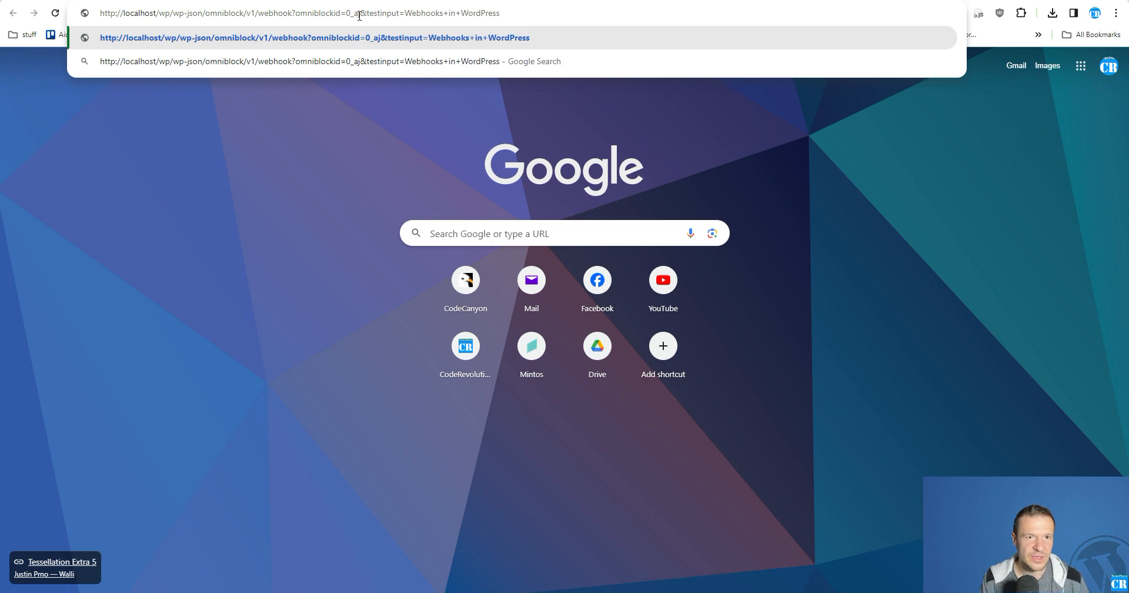
{"action": "double_click", "coordinate": [371, 12]}
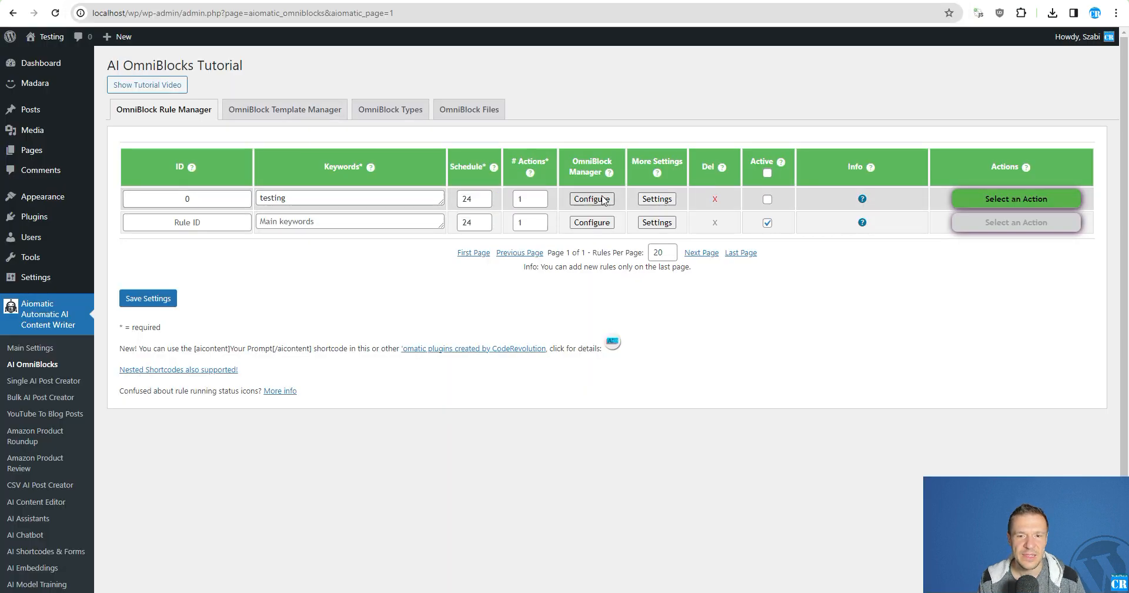
In the "testing" rule's title block, change the AI prompt's webhook placeholder to "%%webhook_data_aj_testinput%%"
{"action": "left_click", "coordinate": [651, 199]}
{"action": "scroll", "coordinate": [509, 267], "scroll_direction": "down", "scroll_amount": 1}
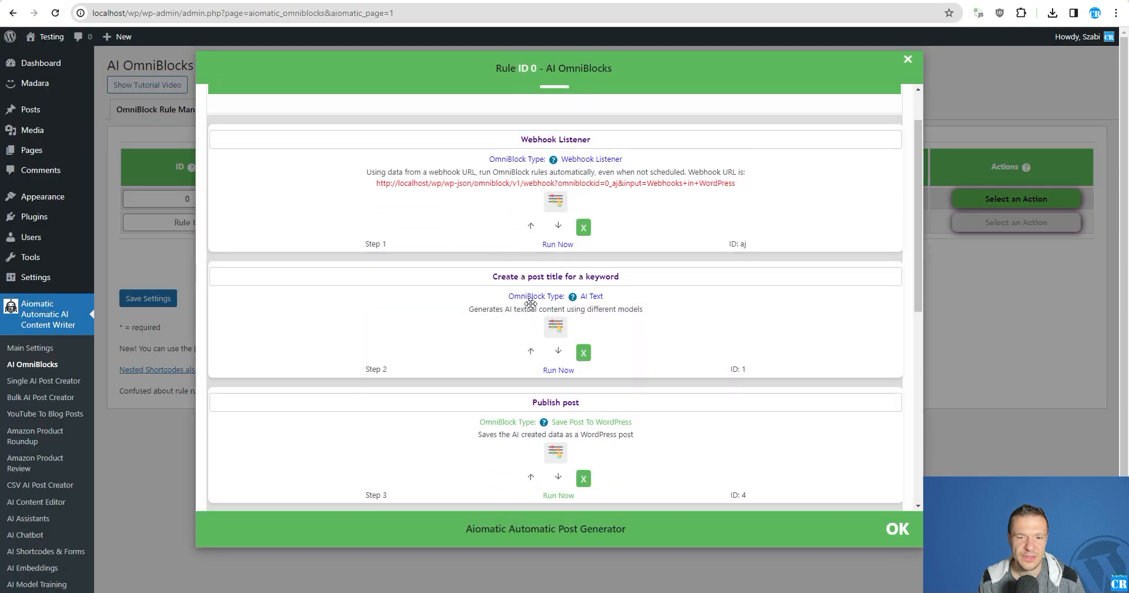
{"action": "left_click", "coordinate": [557, 327]}
{"action": "scroll", "coordinate": [446, 309], "scroll_direction": "down", "scroll_amount": 2}
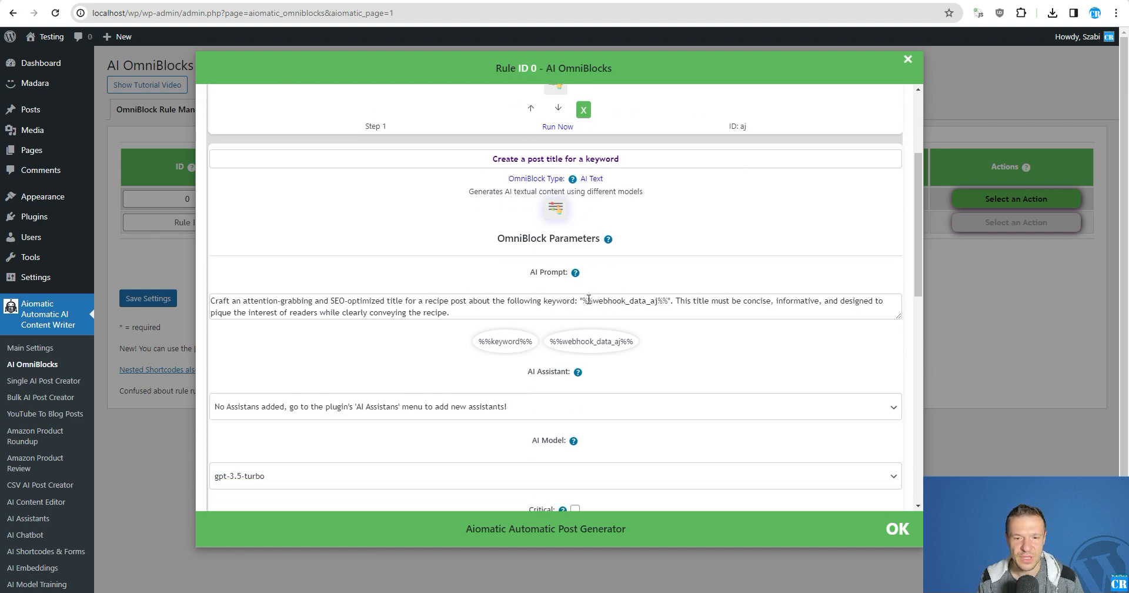
{"action": "left_click_drag", "start_coordinate": [584, 298], "coordinate": [666, 304]}
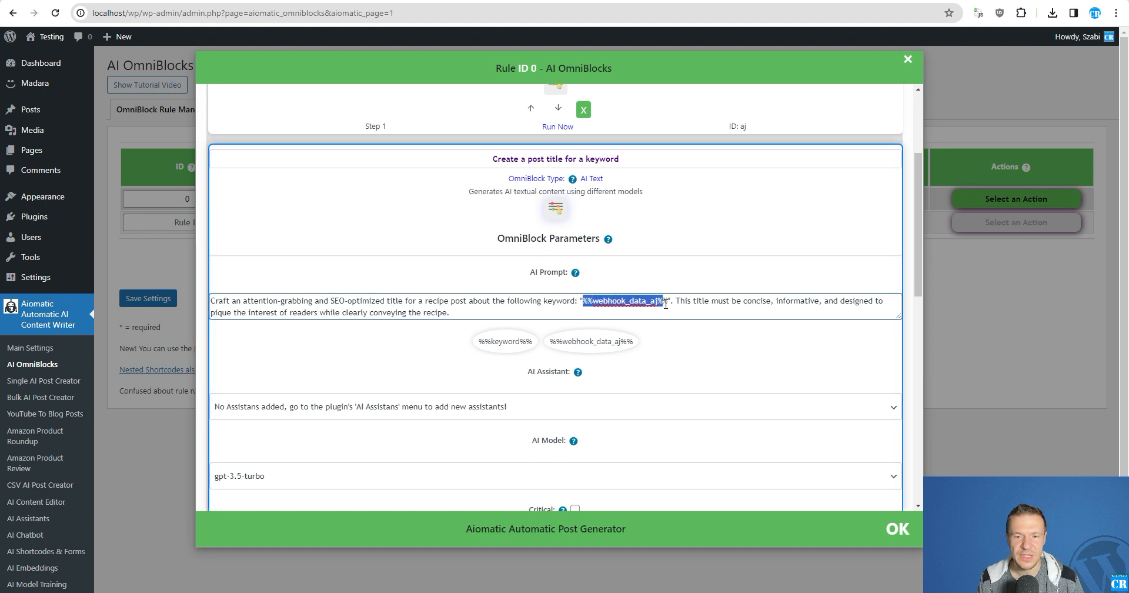
{"action": "left_click", "coordinate": [657, 301]}
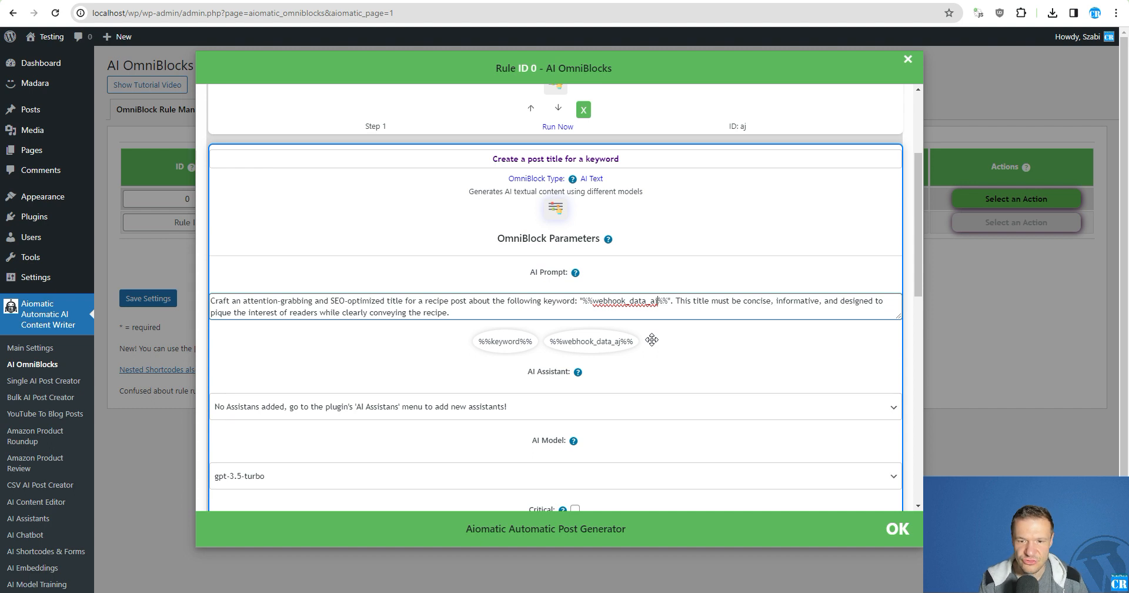
{"action": "type", "text": "_"}
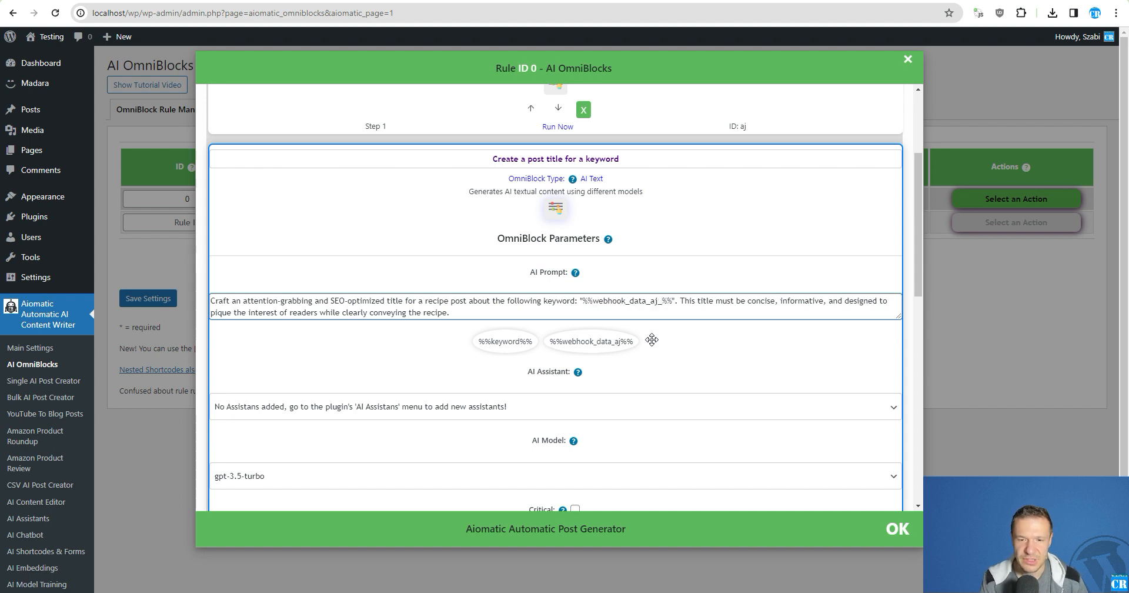
{"action": "type", "text": "testinput"}
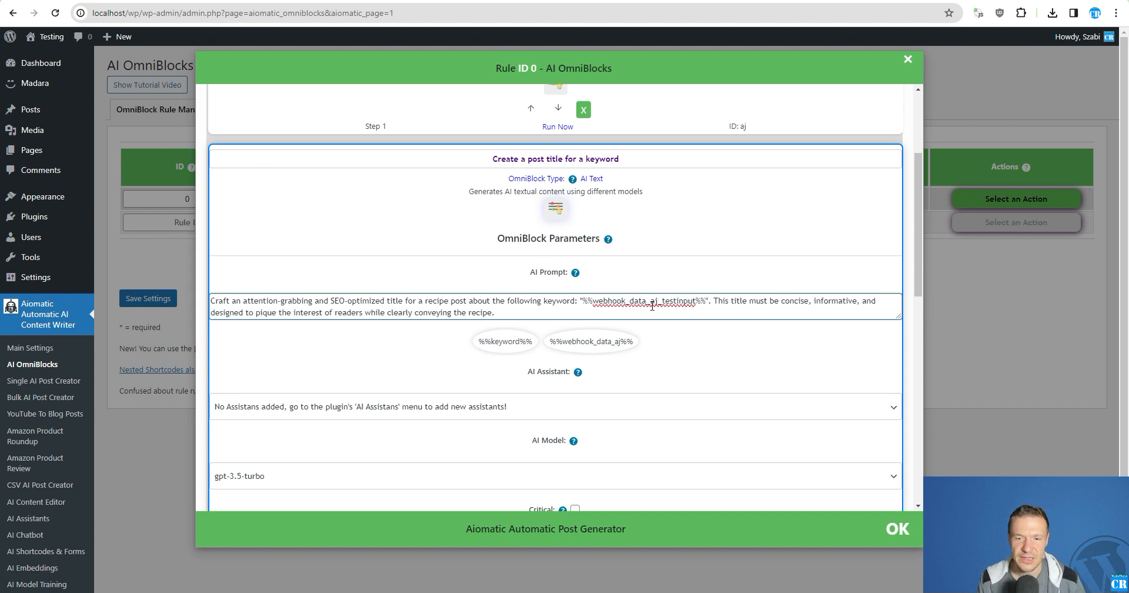
Compare the placeholder's "testinput" suffix with the parameter name and "Webhooks+in+WordPress" value in the webhook URL
{"action": "left_click_drag", "start_coordinate": [663, 300], "coordinate": [696, 301]}
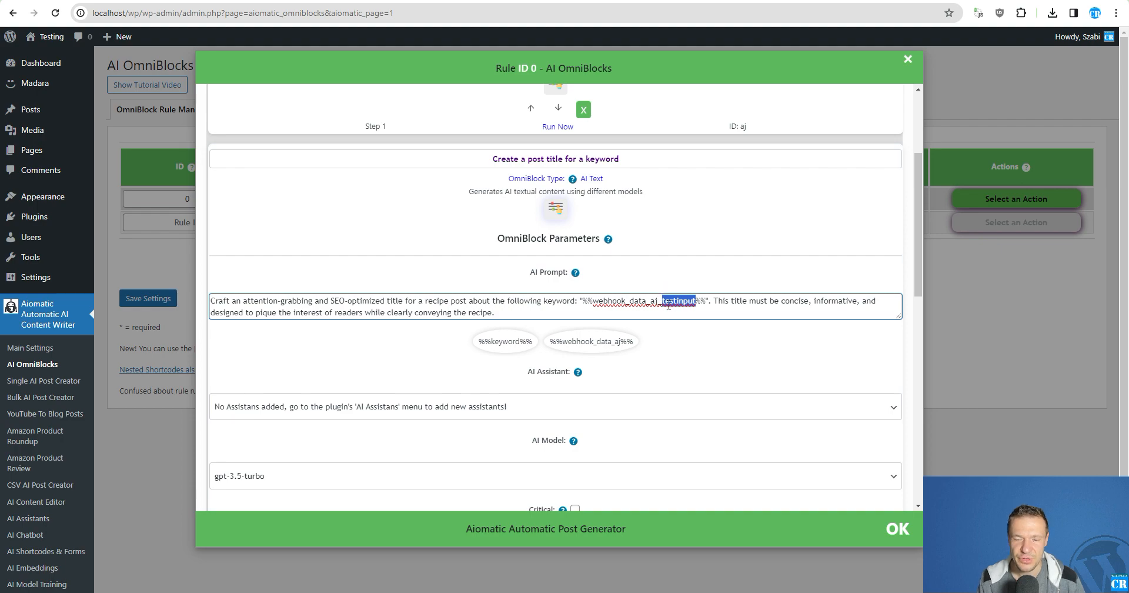
{"action": "left_click", "coordinate": [344, 1]}
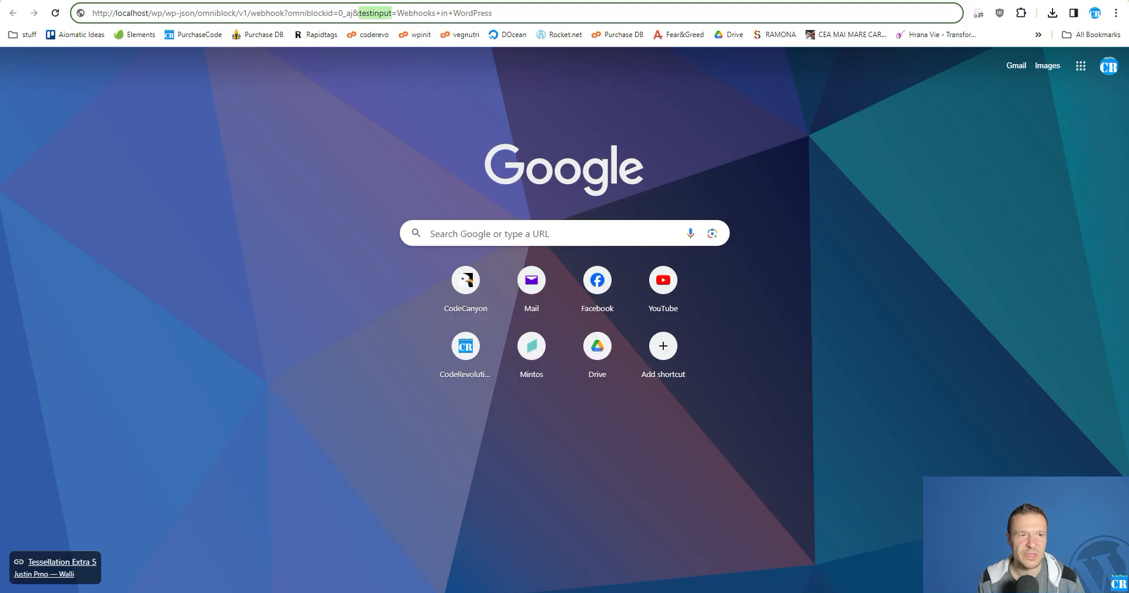
{"action": "left_click_drag", "start_coordinate": [399, 13], "coordinate": [502, 13]}
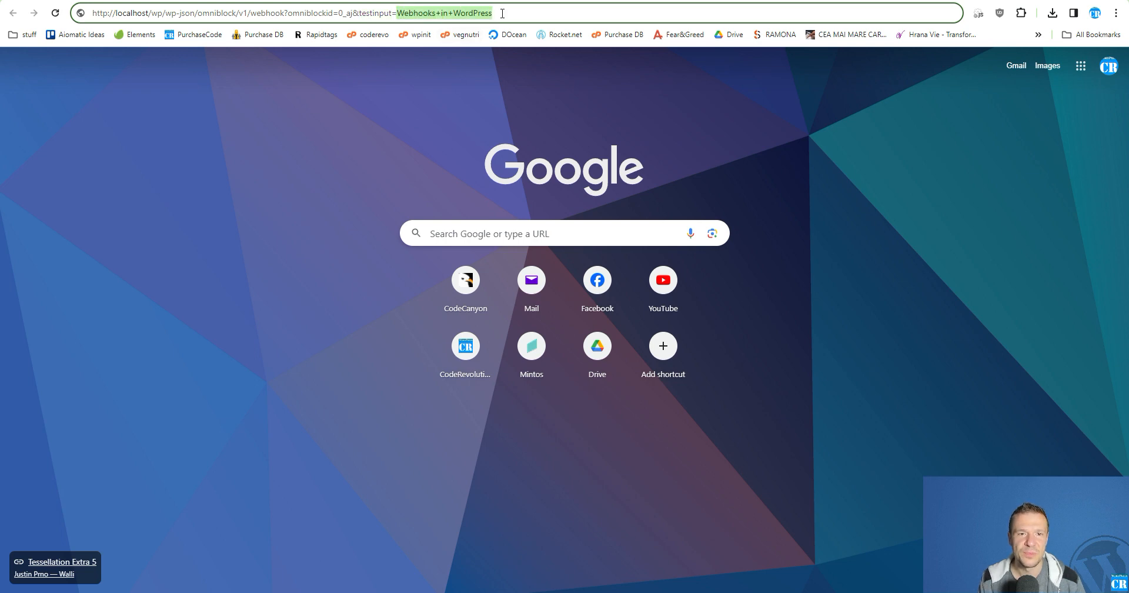
{"action": "left_click", "coordinate": [412, 1]}
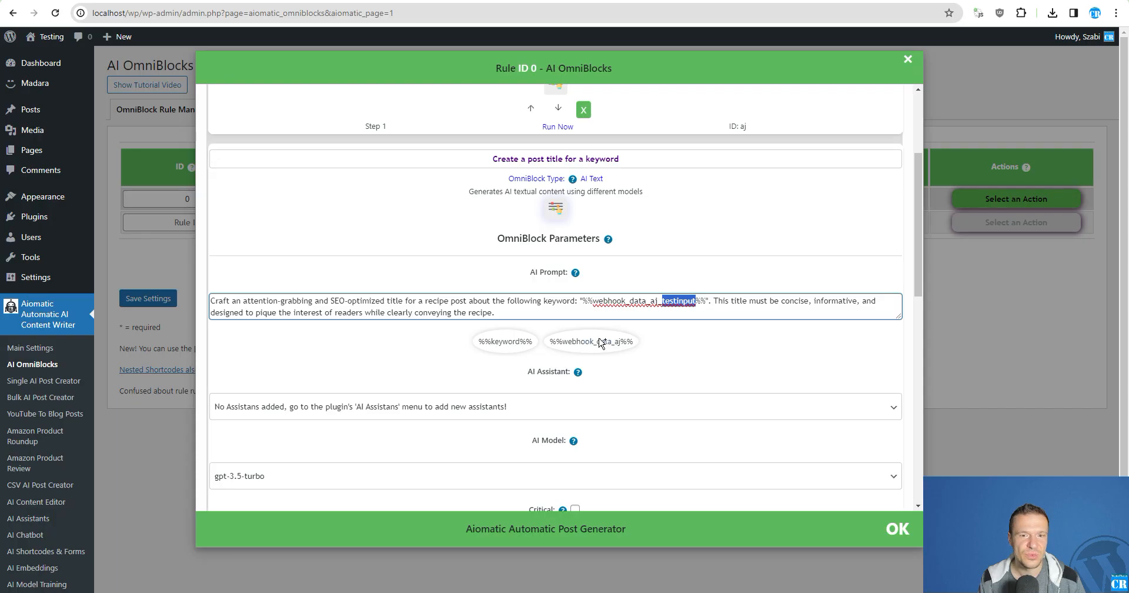
{"action": "left_click", "coordinate": [611, 310]}
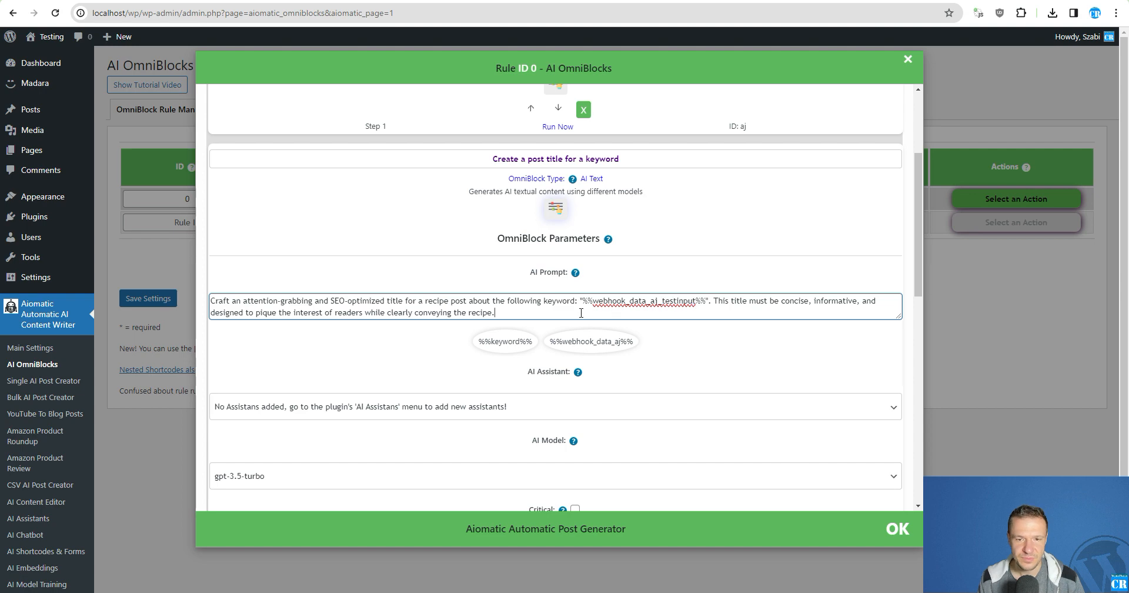
Close the block configuration and save the rule settings
{"action": "scroll", "coordinate": [309, 330], "scroll_direction": "down", "scroll_amount": 2}
{"action": "left_click", "coordinate": [173, 246]}
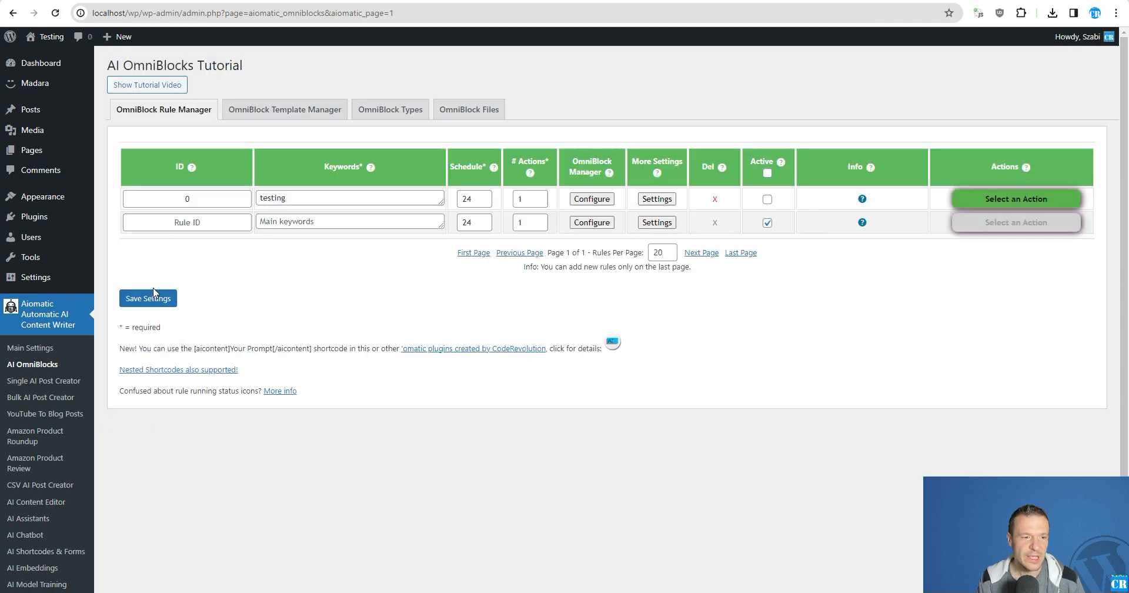
{"action": "left_click", "coordinate": [148, 298]}
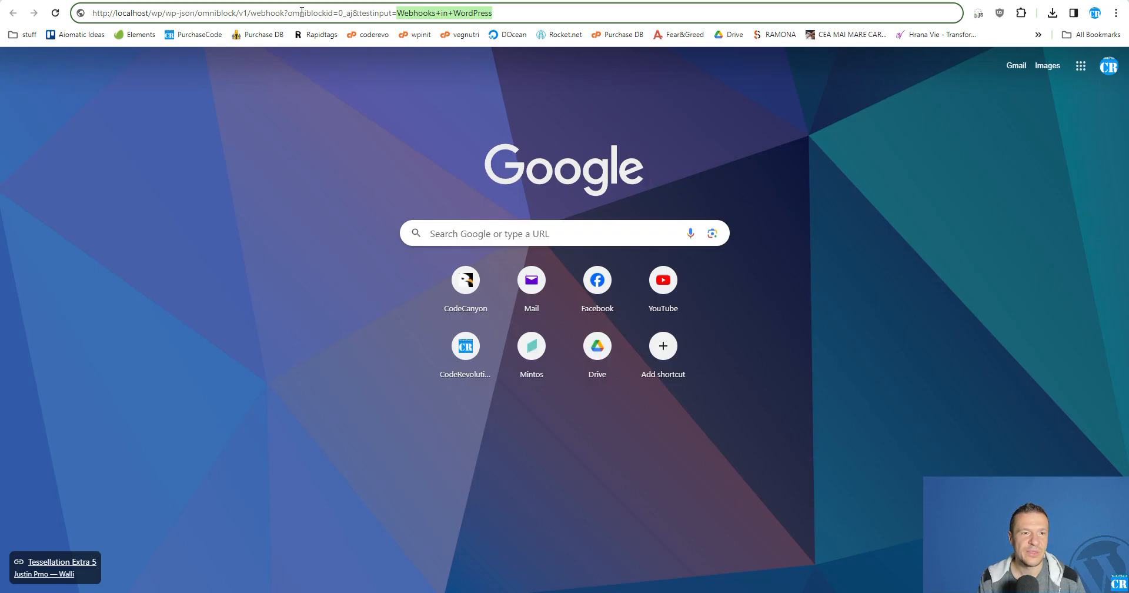
Load the webhook URL with "testinput=Webhooks+in+WordPress" to trigger the rule, and inspect the fields of the JSON response
{"action": "left_click", "coordinate": [301, 11]}
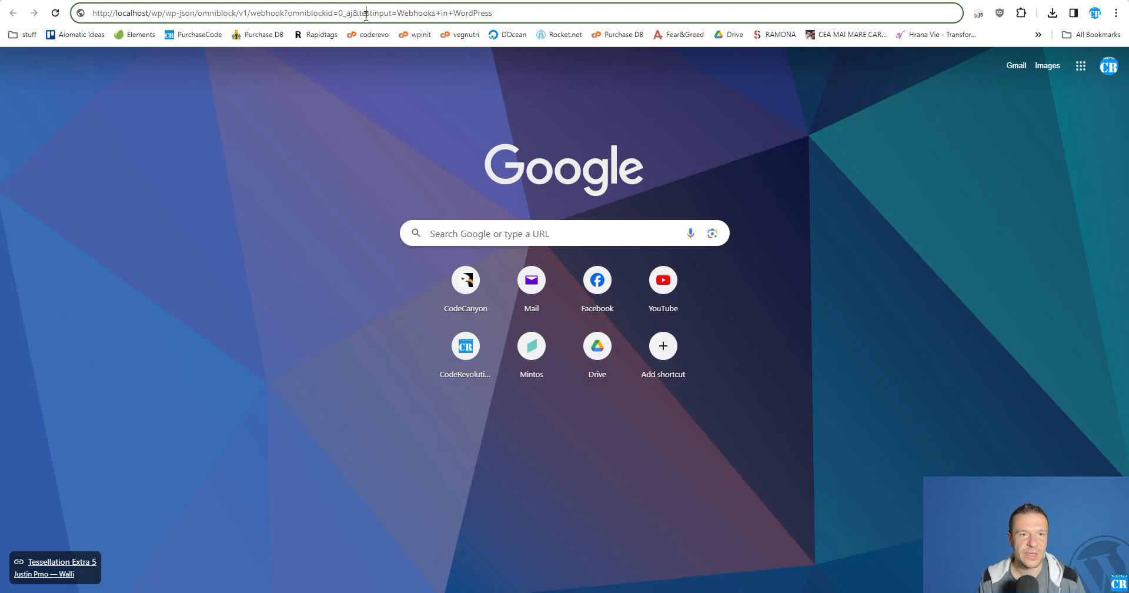
{"action": "key", "text": "Return"}
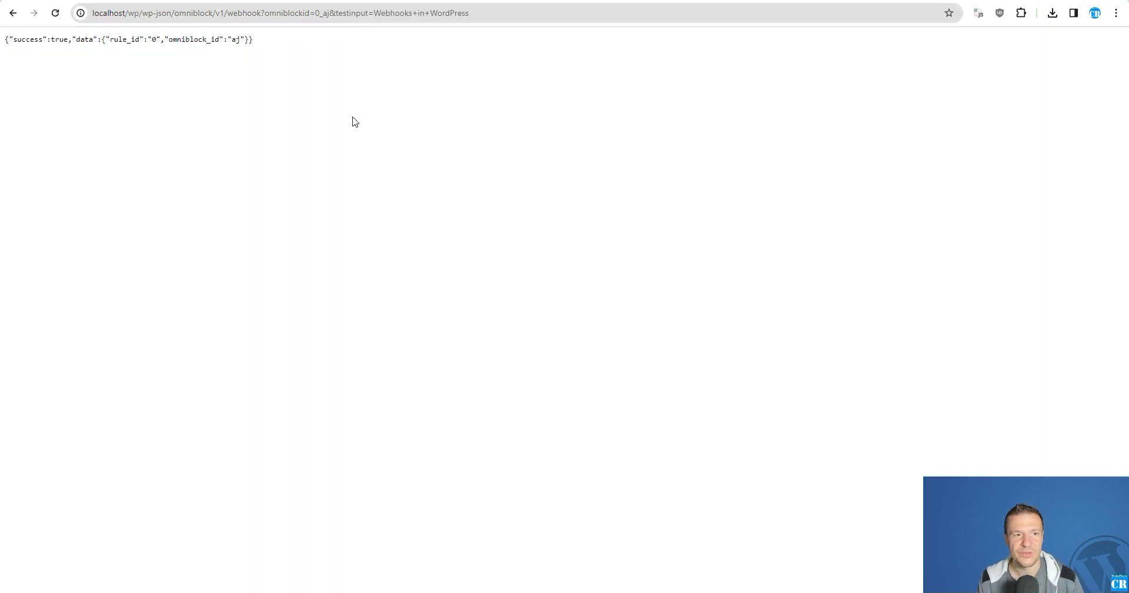
{"action": "left_click_drag", "start_coordinate": [264, 42], "coordinate": [6, 39]}
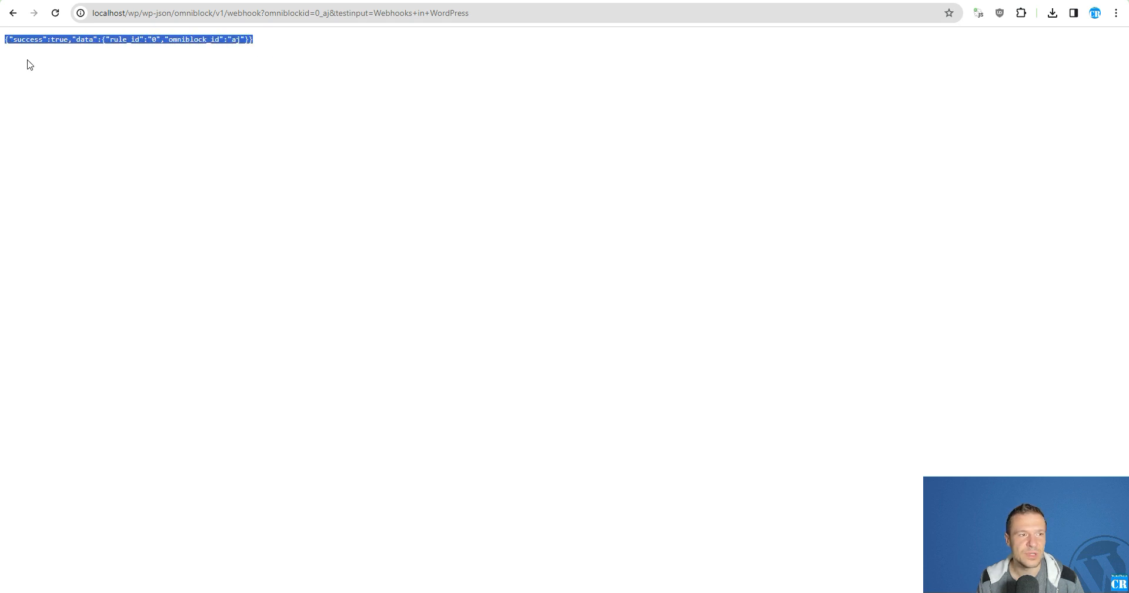
{"action": "left_click", "coordinate": [35, 39]}
{"action": "double_click", "coordinate": [59, 39]}
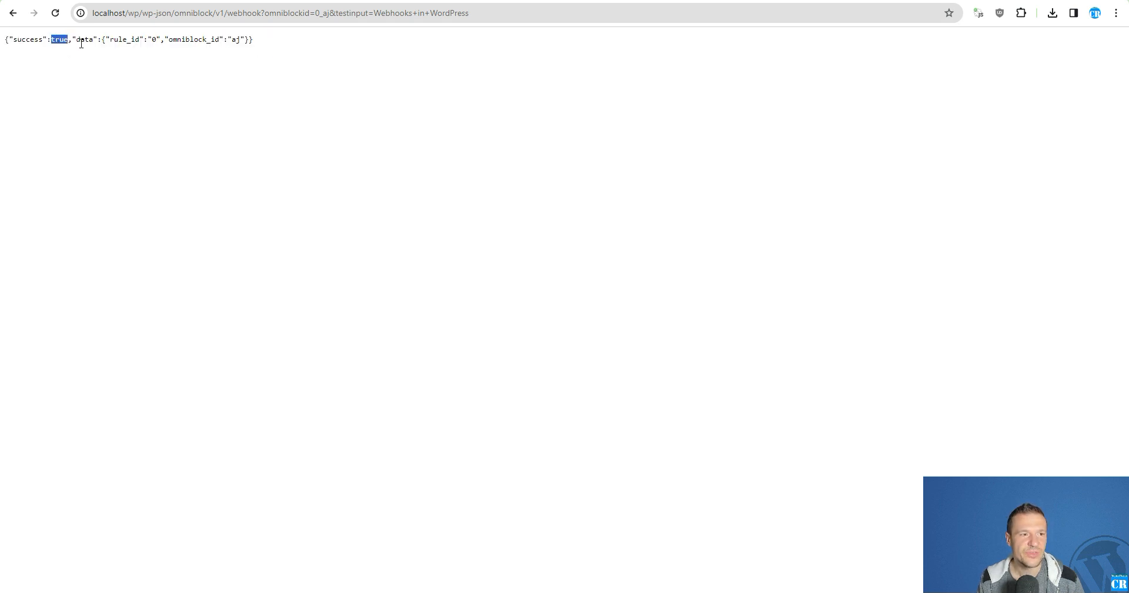
{"action": "double_click", "coordinate": [83, 39]}
{"action": "double_click", "coordinate": [135, 39]}
{"action": "double_click", "coordinate": [190, 39]}
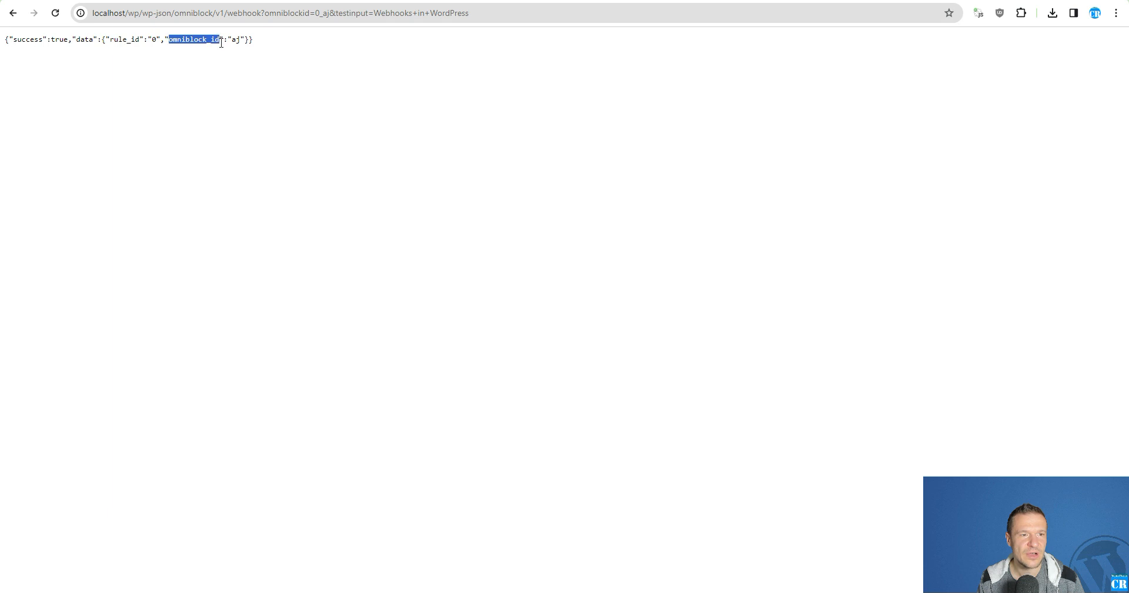
{"action": "left_click", "coordinate": [235, 40]}
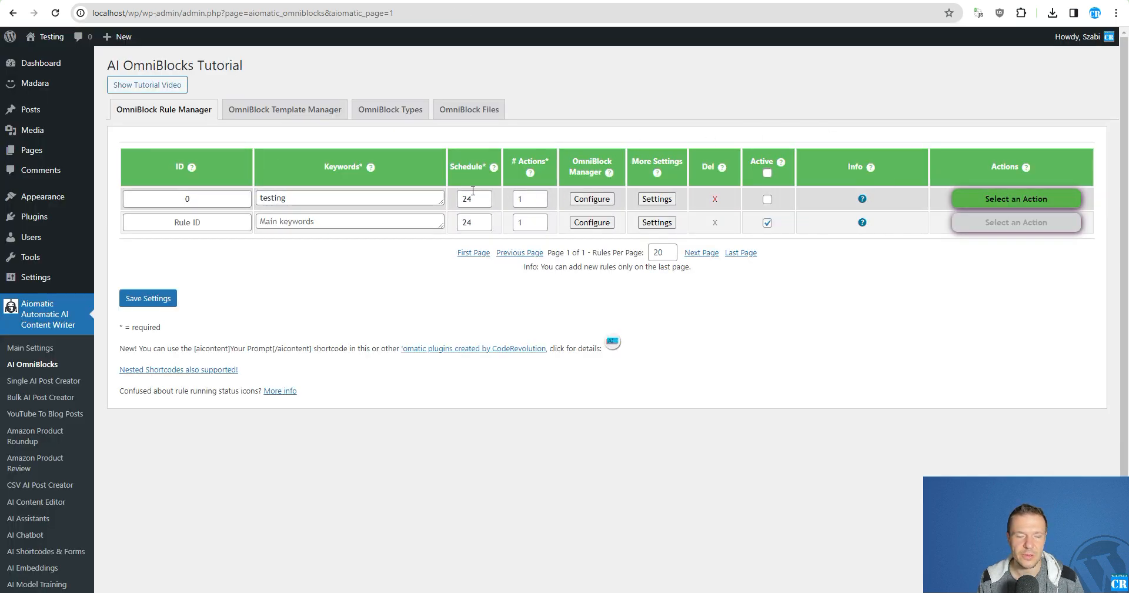
Reload the rule manager page and check the "testing" rule's info
{"action": "left_click", "coordinate": [55, 11]}
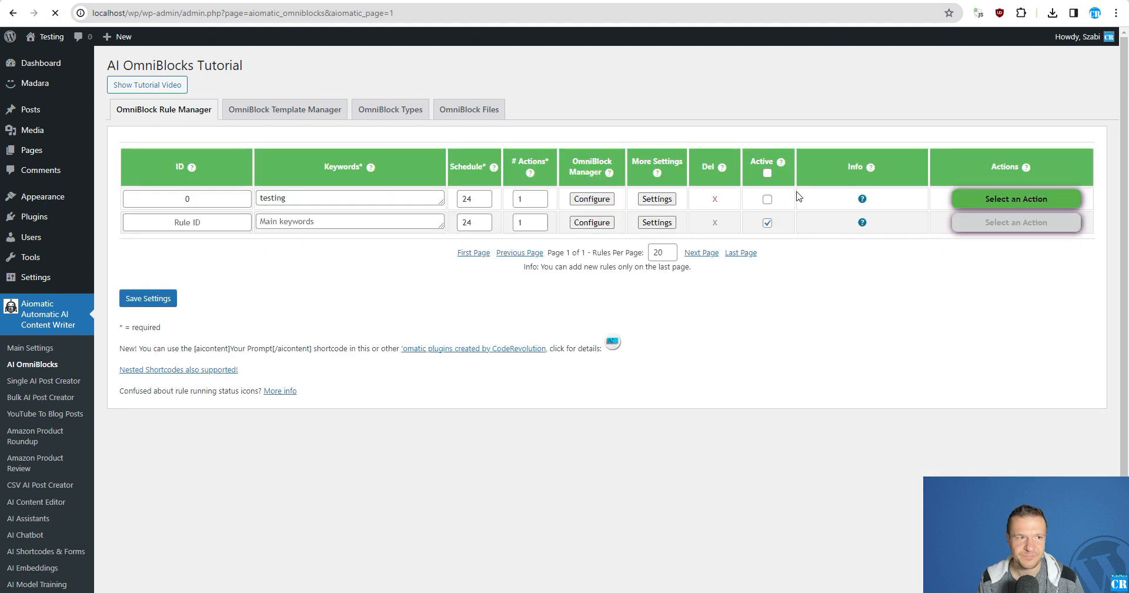
{"action": "mouse_move", "coordinate": [860, 201]}
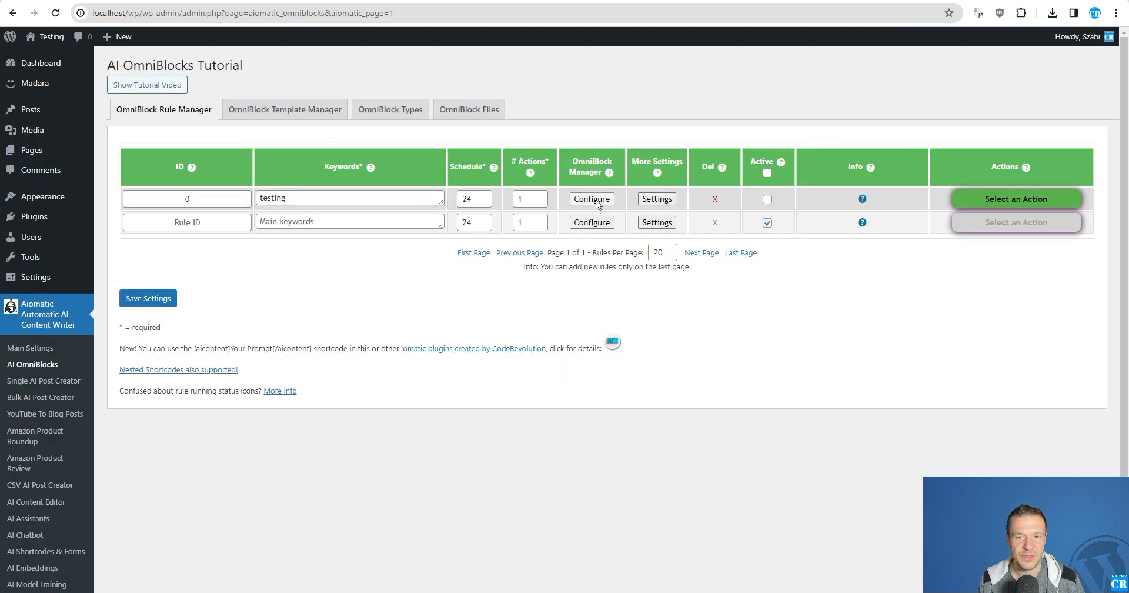
Highlight the webhook URL's "Webhooks+in+WordPress" value and expand the title block's parameters in the "testing" rule's configuration
{"action": "left_click", "coordinate": [588, 200]}
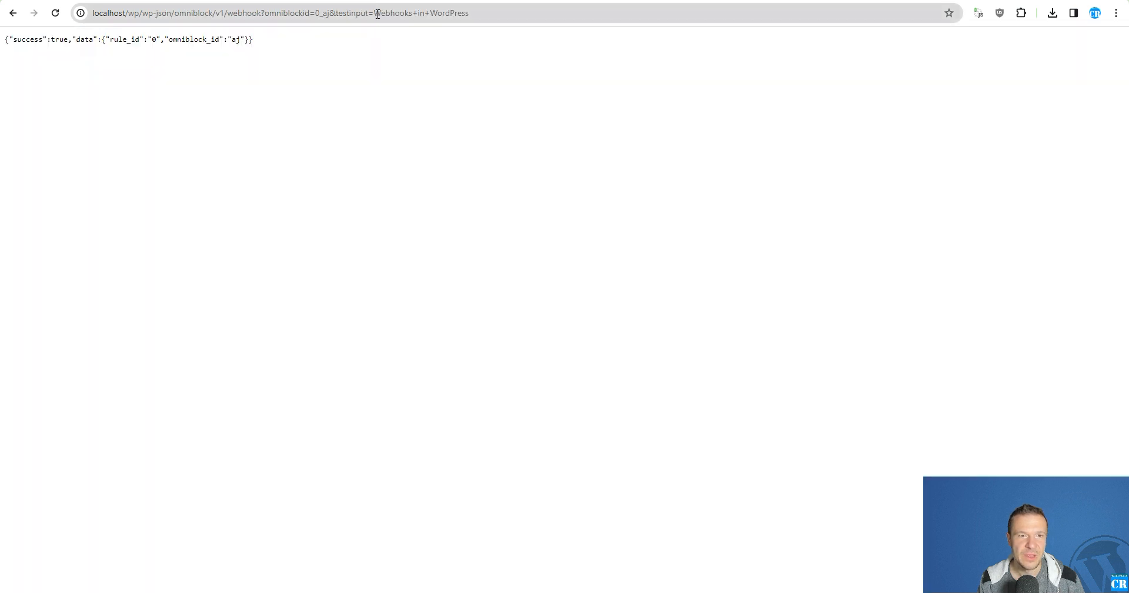
{"action": "left_click_drag", "start_coordinate": [374, 13], "coordinate": [469, 12]}
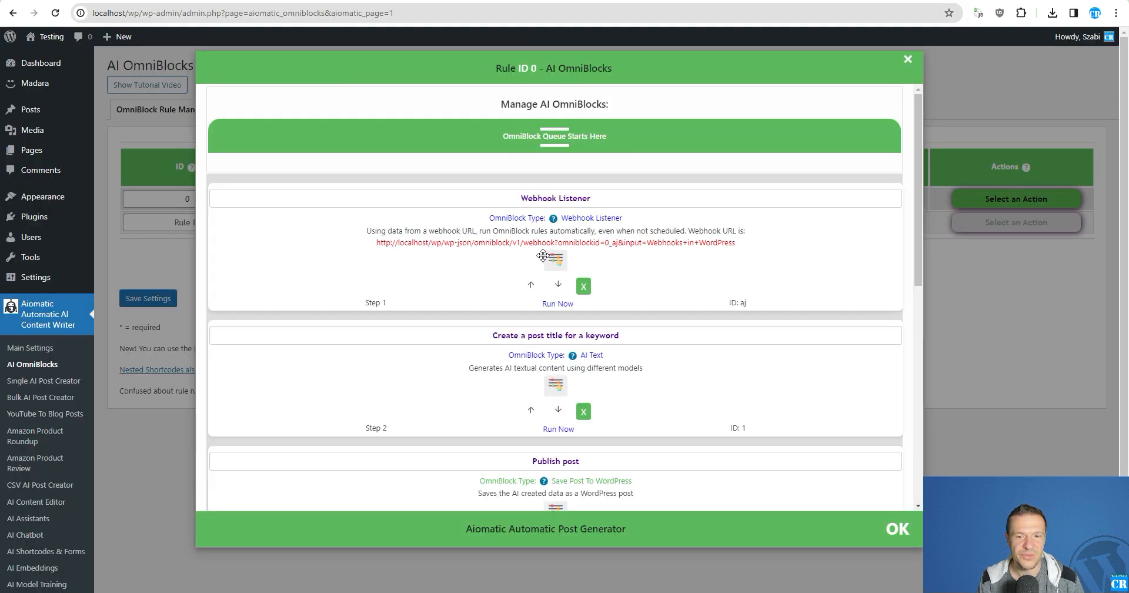
{"action": "left_click", "coordinate": [556, 386]}
{"action": "scroll", "coordinate": [556, 386], "scroll_direction": "down", "scroll_amount": 3}
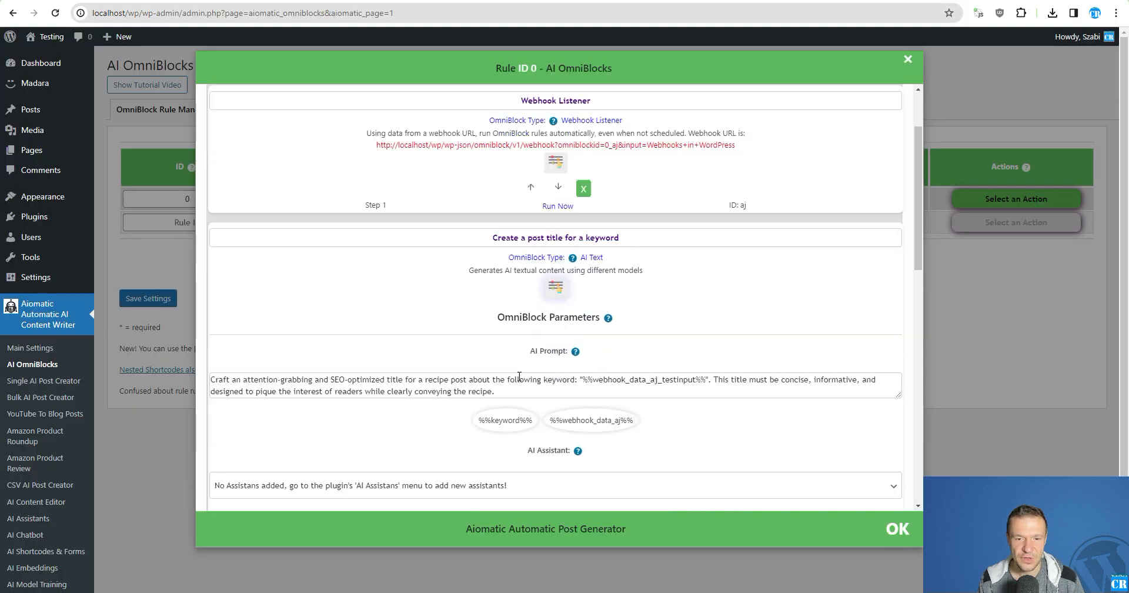
Review the title block's AI prompt, highlighting its "recipe post" wording and the "_testinput" part of the webhook placeholder
{"action": "left_click_drag", "start_coordinate": [227, 301], "coordinate": [445, 301]}
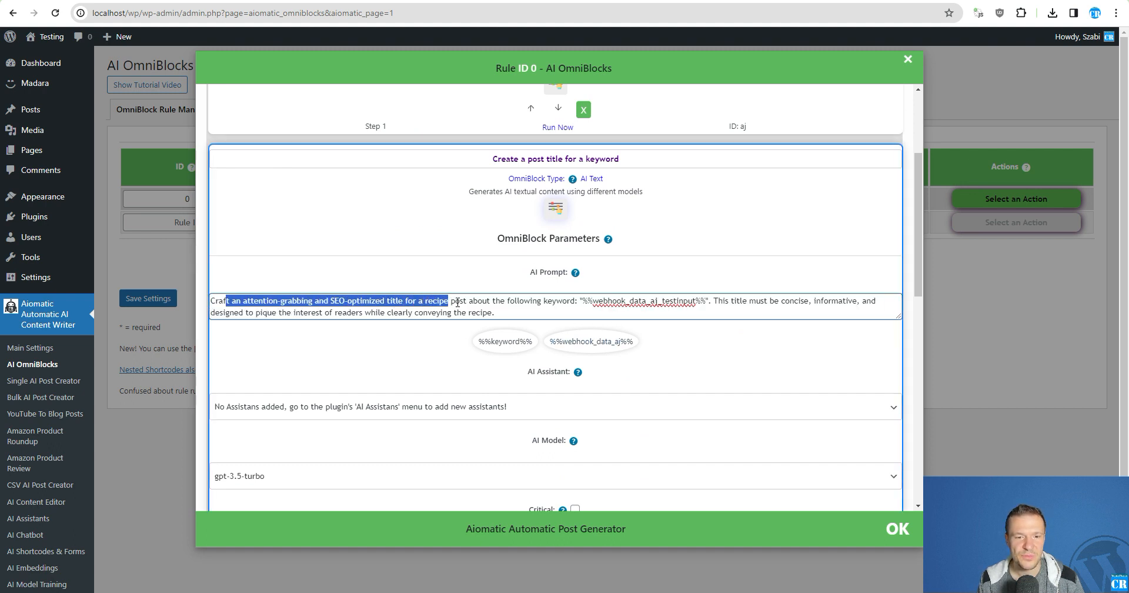
{"action": "left_click", "coordinate": [458, 302]}
{"action": "double_click", "coordinate": [432, 301]}
{"action": "left_click", "coordinate": [472, 302]}
{"action": "left_click", "coordinate": [579, 303]}
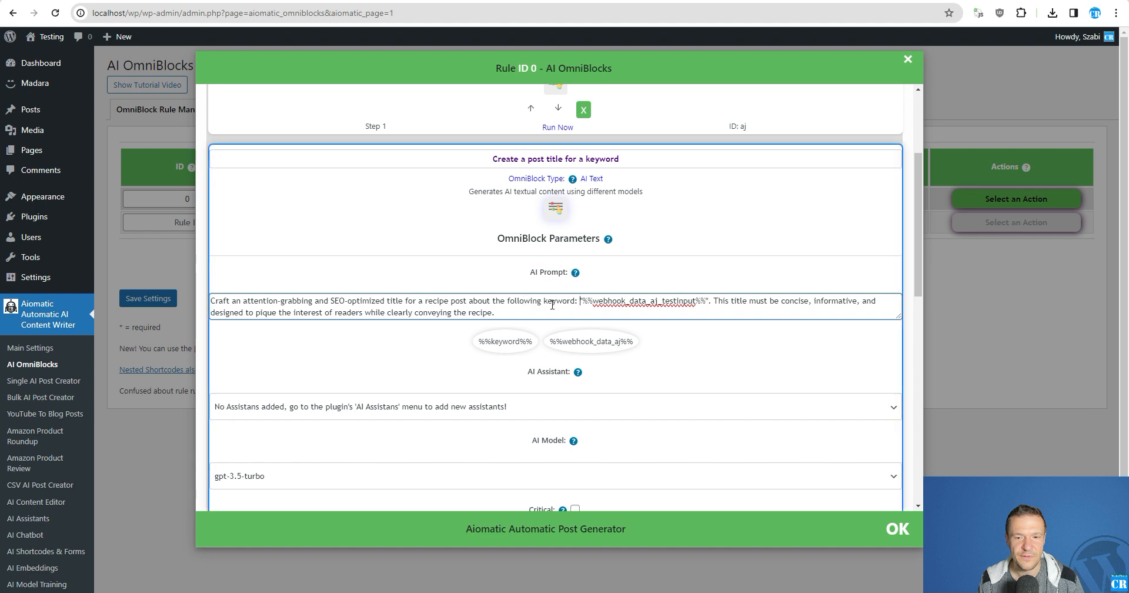
{"action": "double_click", "coordinate": [560, 302]}
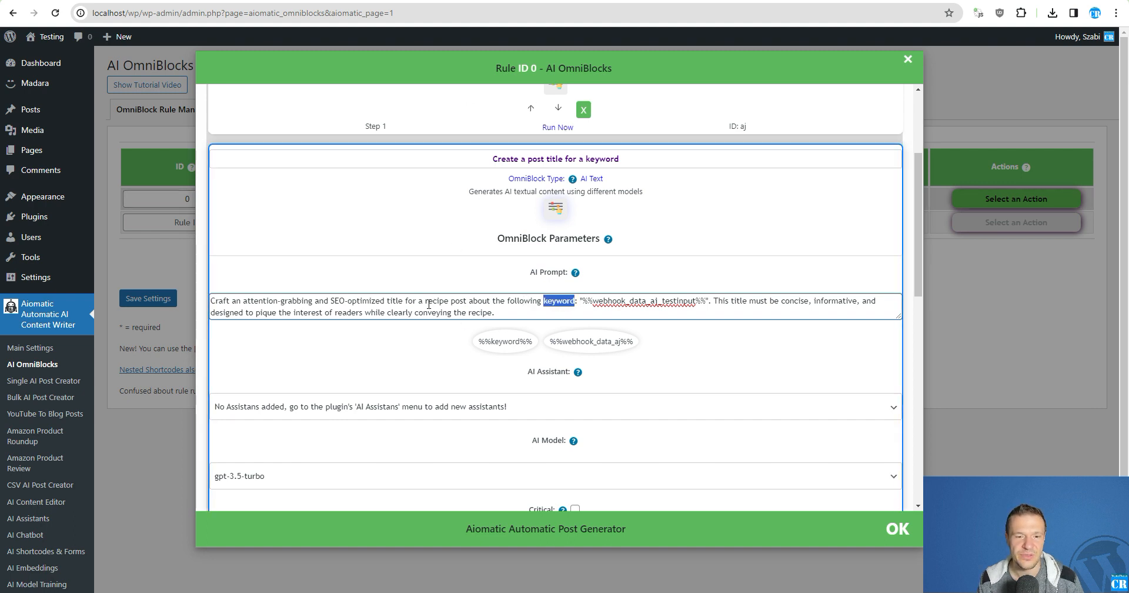
{"action": "left_click_drag", "start_coordinate": [424, 303], "coordinate": [473, 305]}
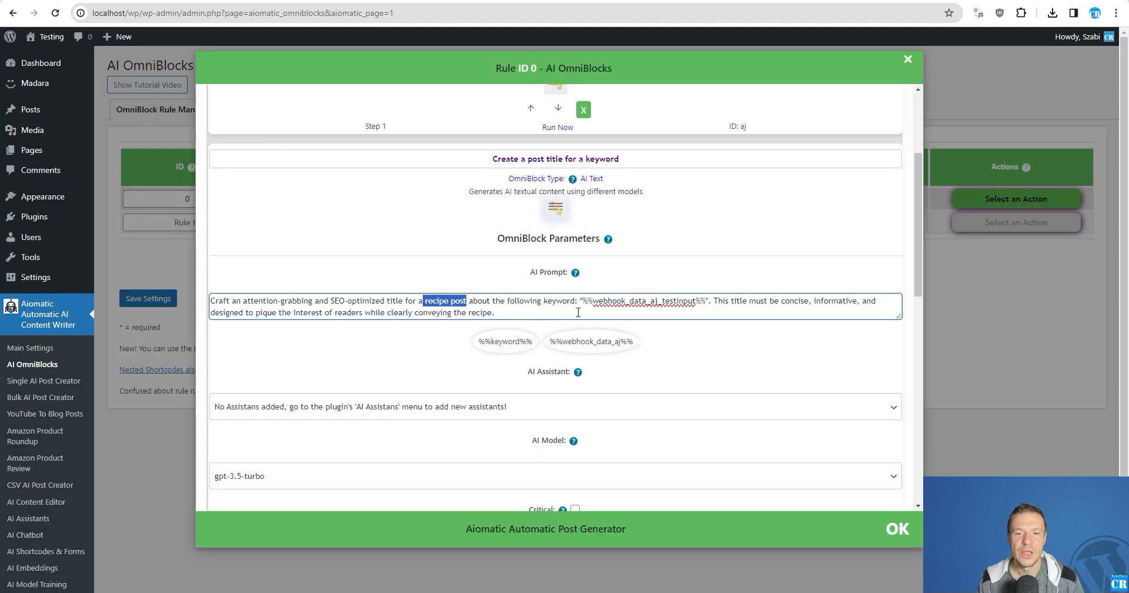
{"action": "left_click_drag", "start_coordinate": [594, 301], "coordinate": [697, 301]}
{"action": "left_click", "coordinate": [670, 300]}
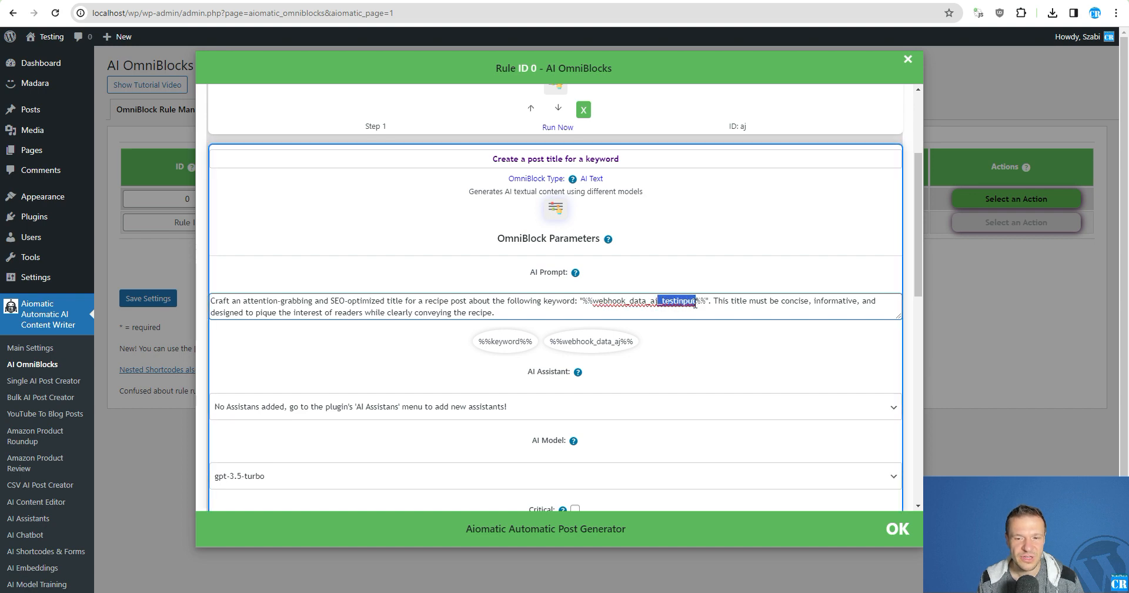
{"action": "left_click", "coordinate": [690, 302]}
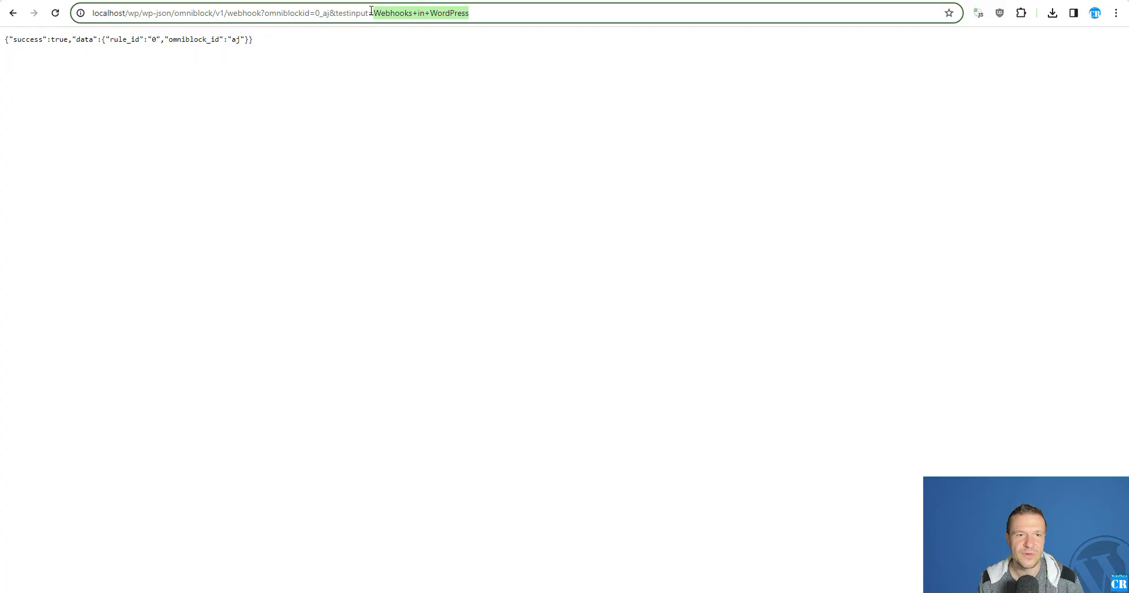
Remove "_testinput" from the webhook placeholder in the title block's AI prompt, highlighting "testinput" and "omniblockid" in the webhook URL for comparison
{"action": "double_click", "coordinate": [353, 13]}
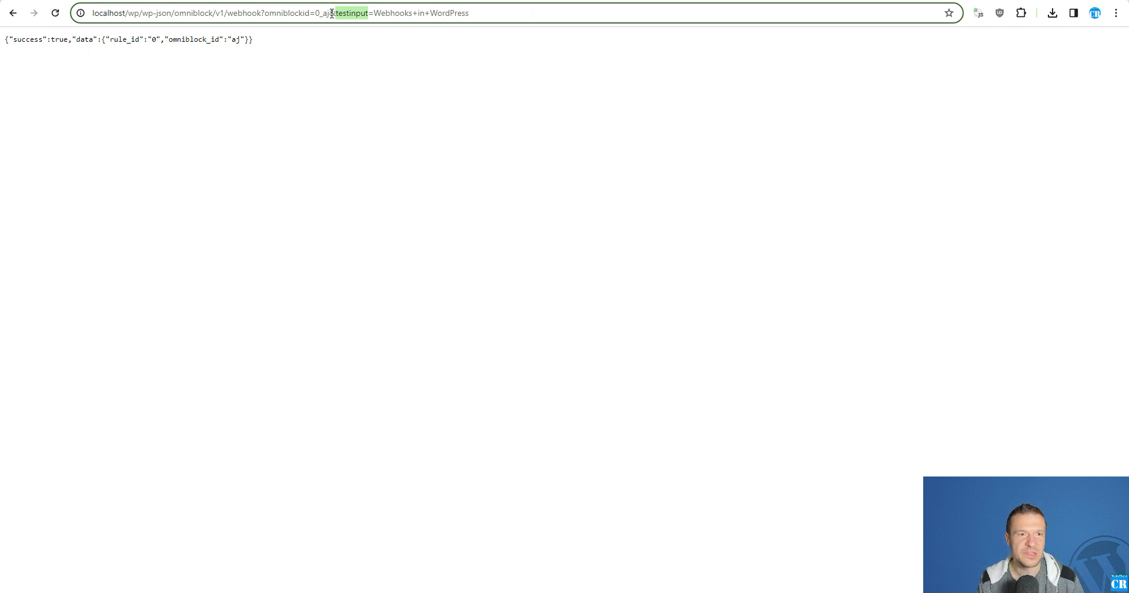
{"action": "double_click", "coordinate": [298, 13]}
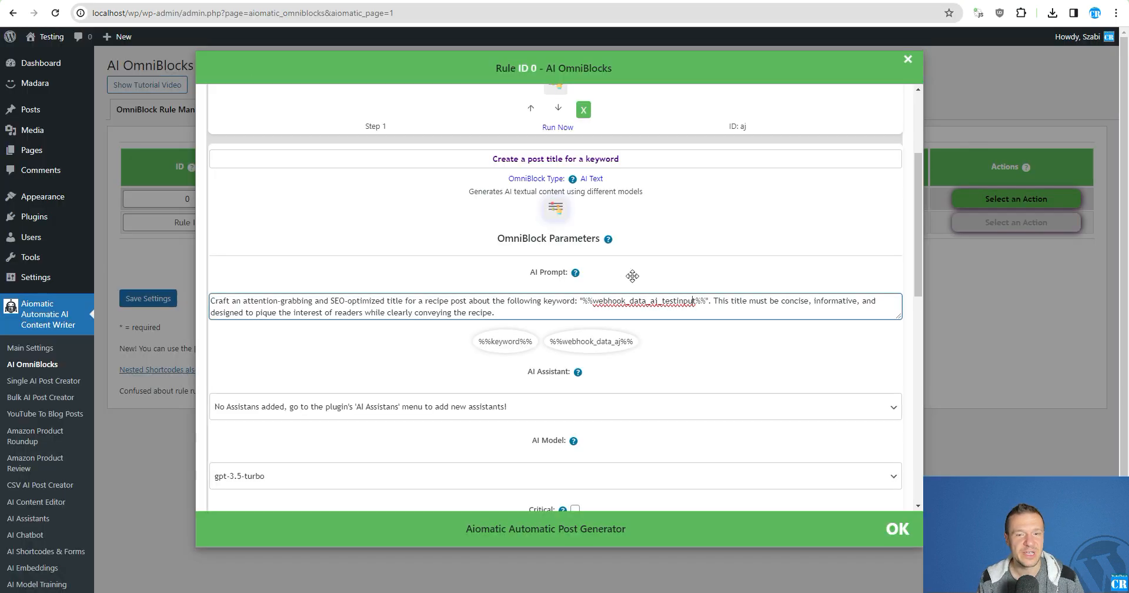
{"action": "left_click_drag", "start_coordinate": [658, 302], "coordinate": [697, 303]}
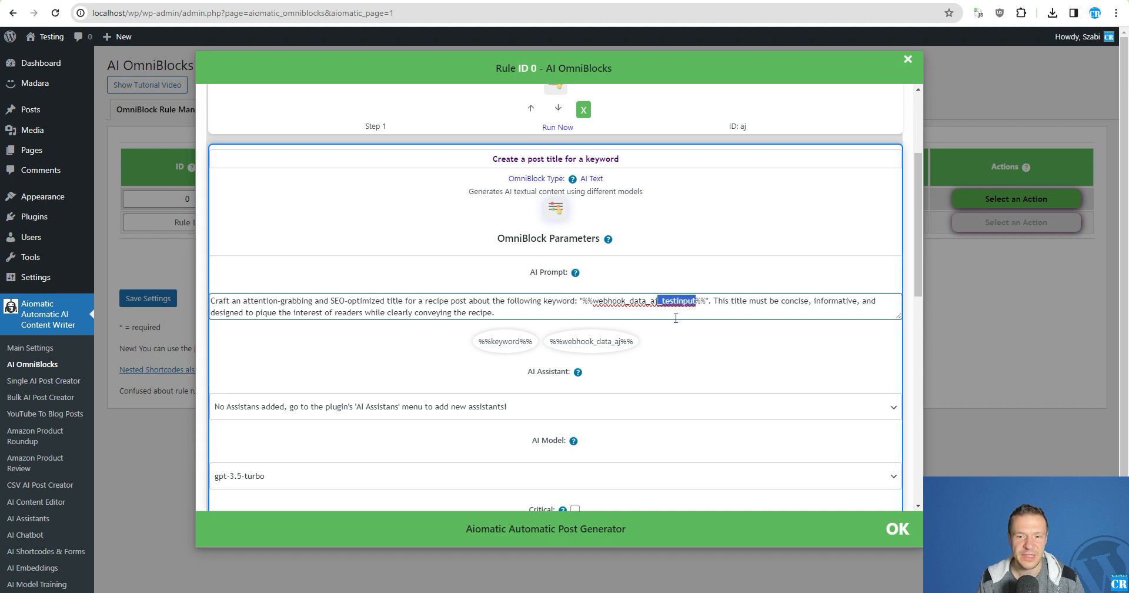
{"action": "key", "text": "BackSpace"}
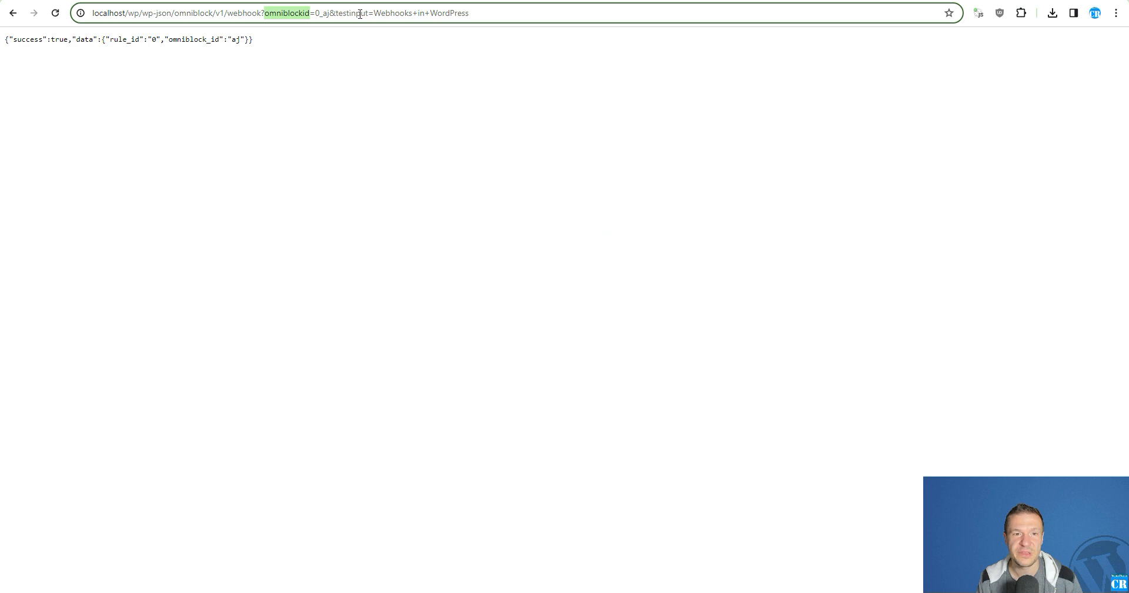
{"action": "double_click", "coordinate": [360, 12]}
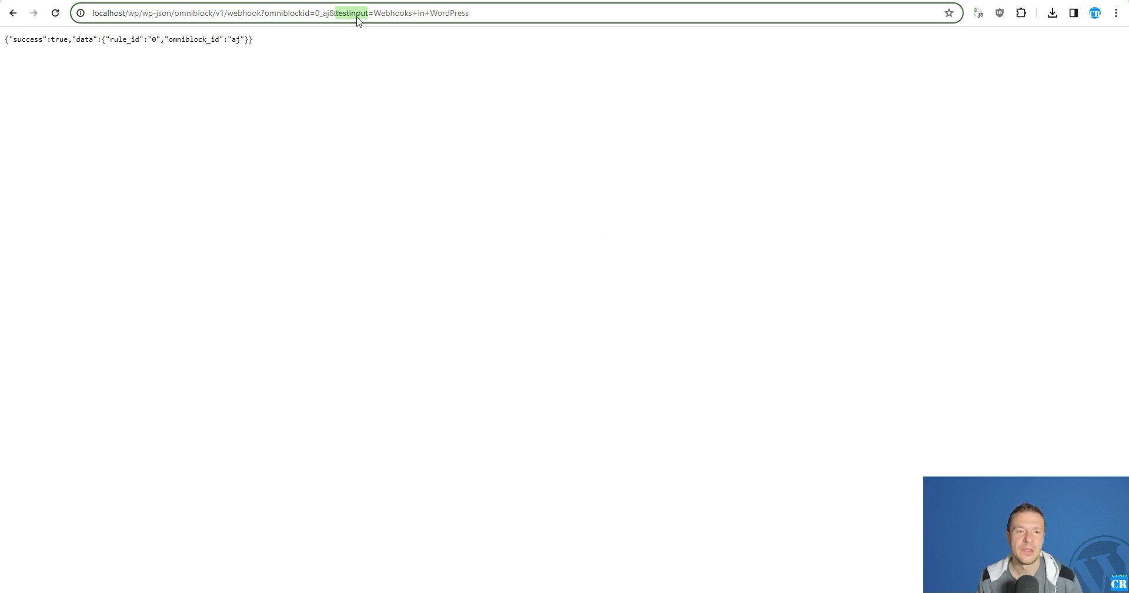
{"action": "left_click", "coordinate": [332, 0]}
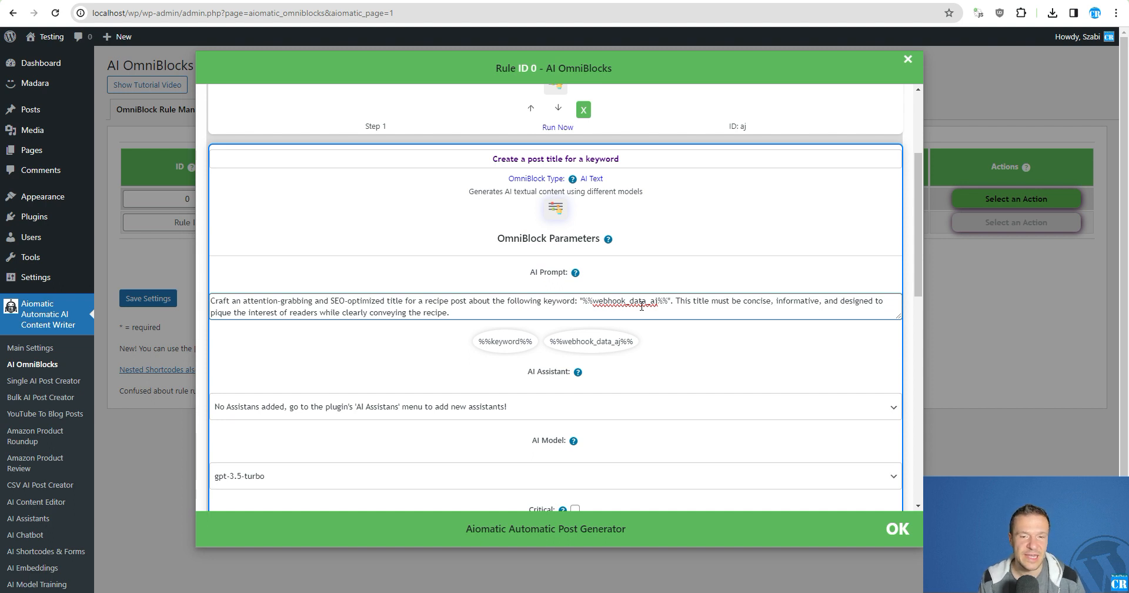
Review the title block's parameters and the Webhook Listener's URL in the "testing" rule's configuration, and close the configuration
{"action": "scroll", "coordinate": [483, 242], "scroll_direction": "down", "scroll_amount": 3}
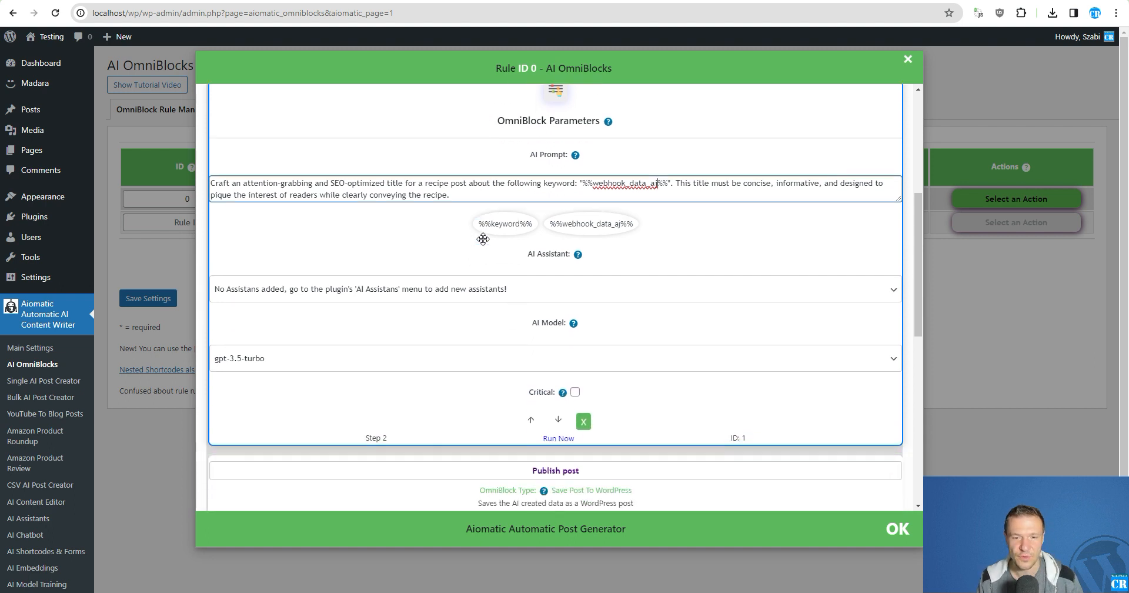
{"action": "scroll", "coordinate": [482, 248], "scroll_direction": "up", "scroll_amount": 6}
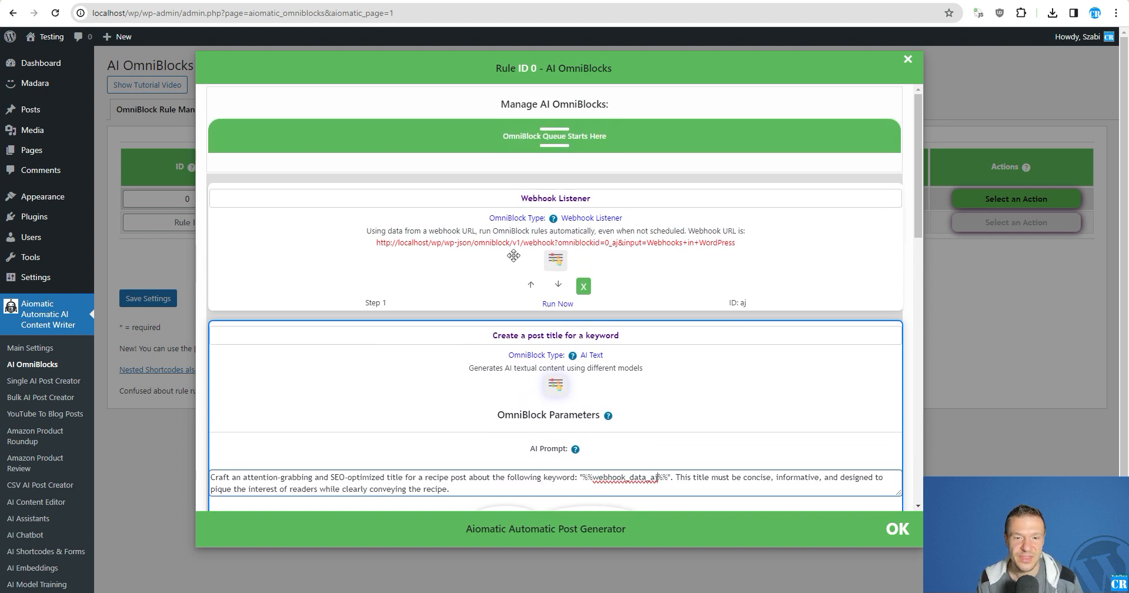
{"action": "left_click", "coordinate": [1046, 354]}
{"action": "left_click", "coordinate": [768, 199]}
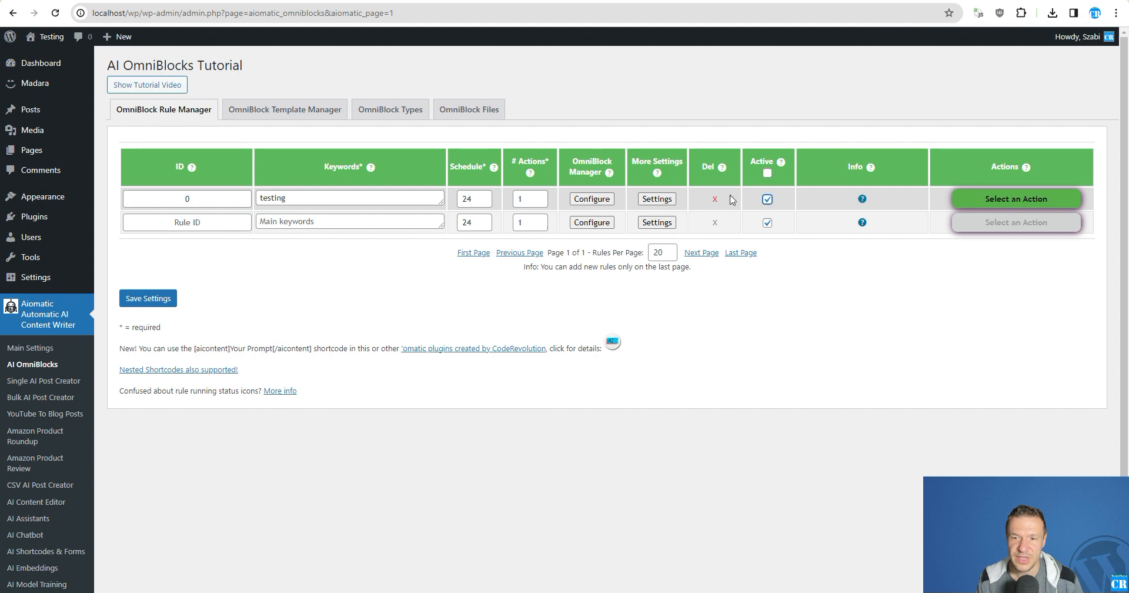
{"action": "left_click", "coordinate": [600, 200]}
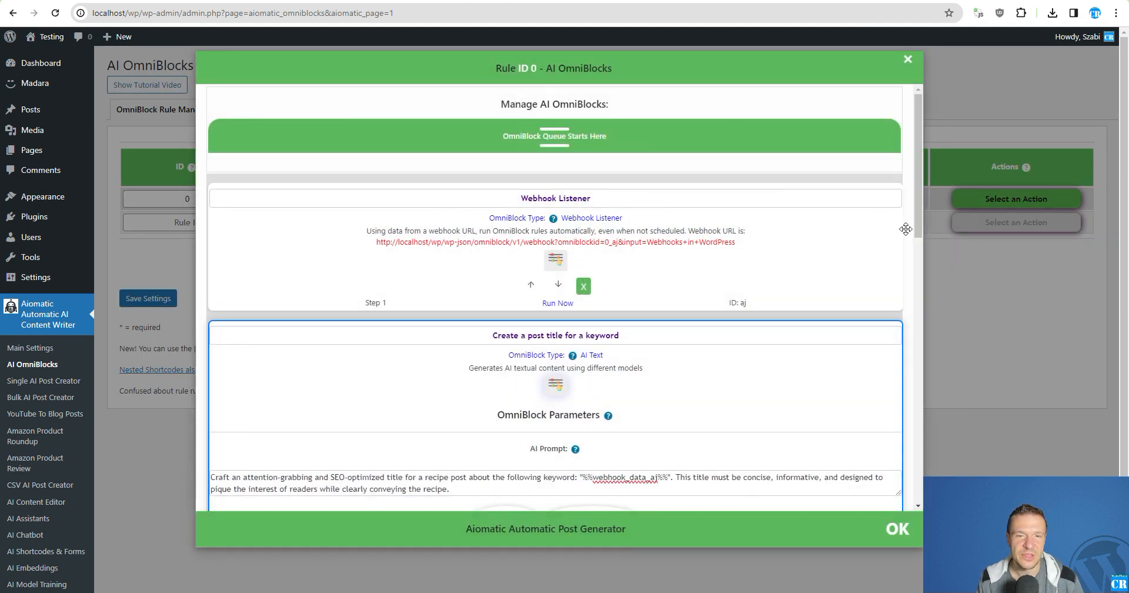
{"action": "left_click", "coordinate": [944, 219]}
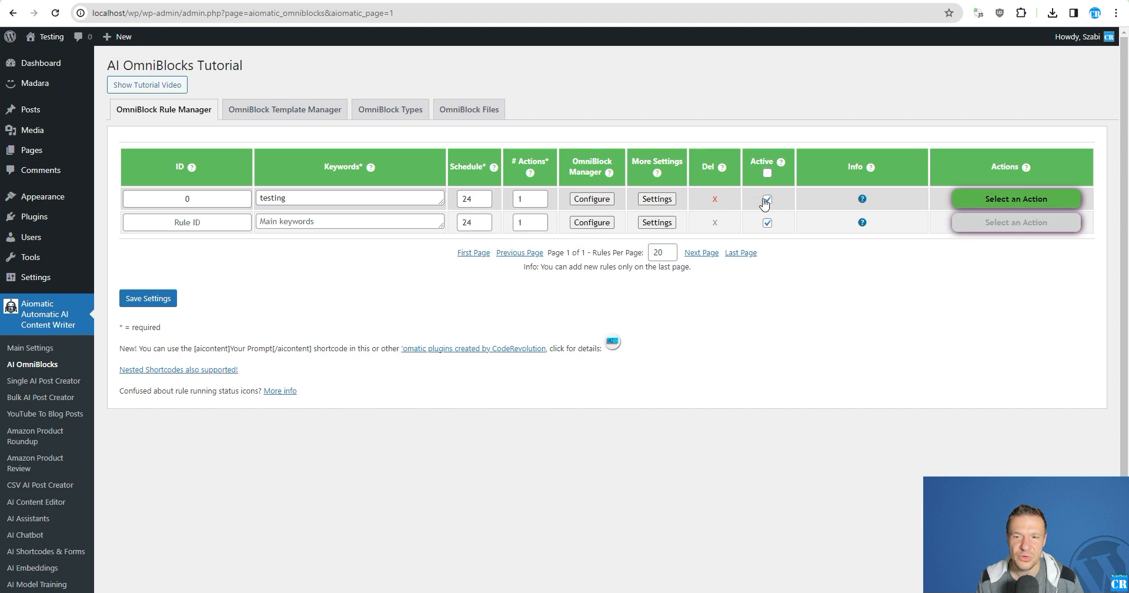
Highlight the %%webhook_data_aj%% placeholder in the title block's AI prompt and deactivate the "testing" rule
{"action": "left_click", "coordinate": [591, 199]}
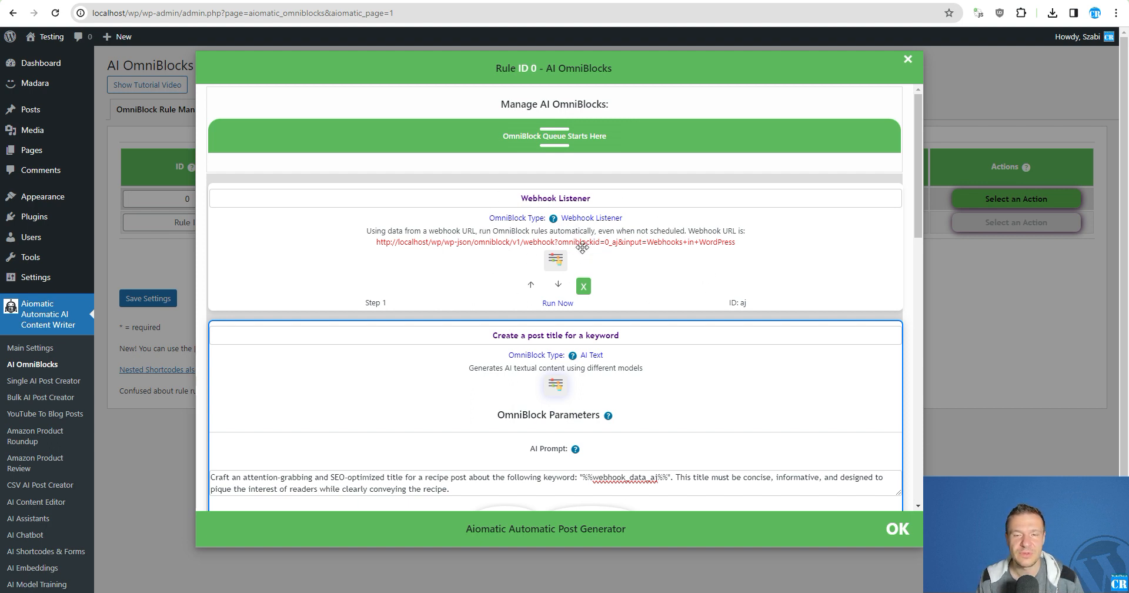
{"action": "scroll", "coordinate": [630, 368], "scroll_direction": "down", "scroll_amount": 2}
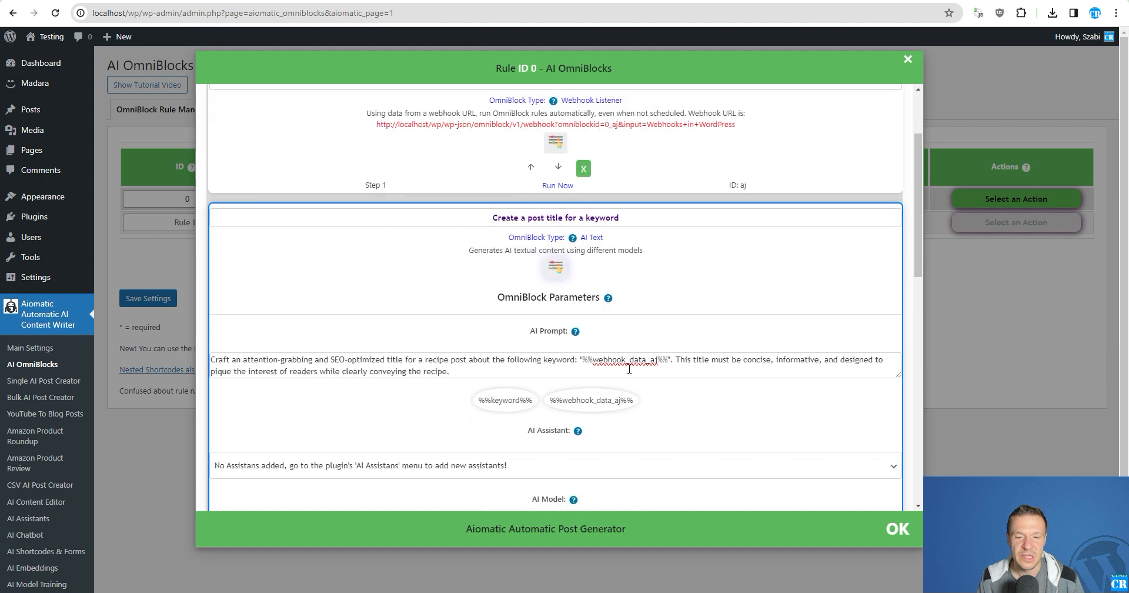
{"action": "left_click_drag", "start_coordinate": [585, 359], "coordinate": [666, 360]}
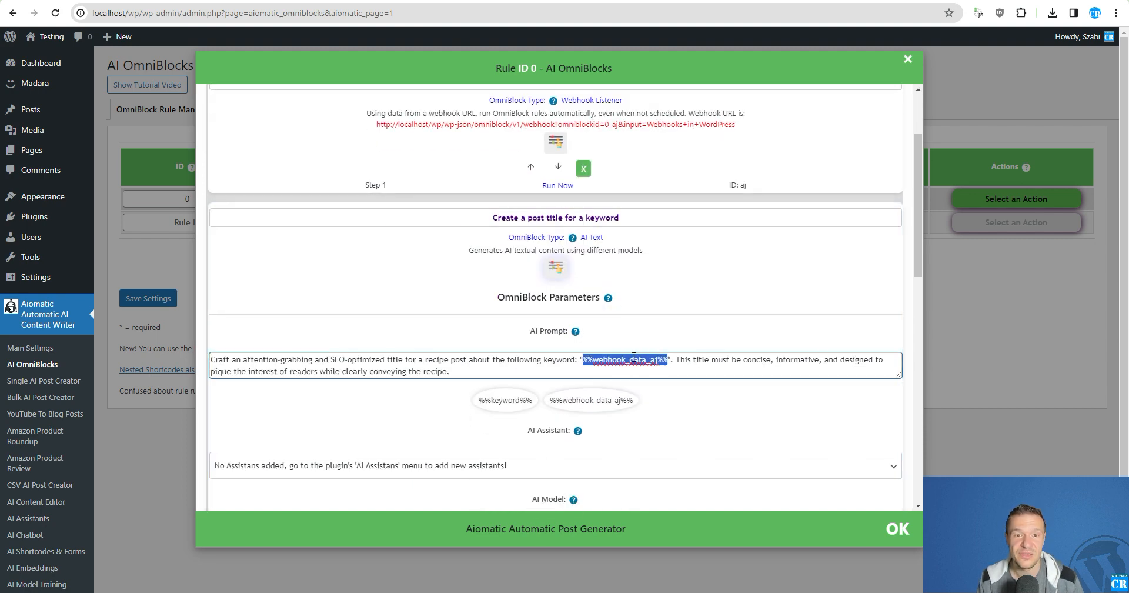
{"action": "left_click", "coordinate": [1018, 305]}
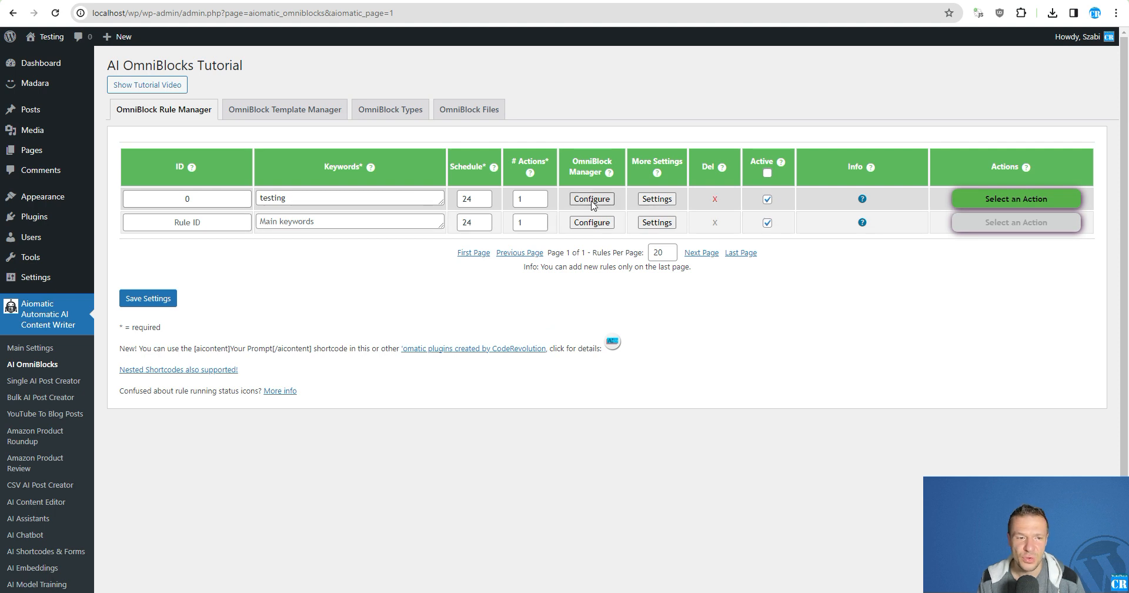
{"action": "left_click", "coordinate": [766, 200]}
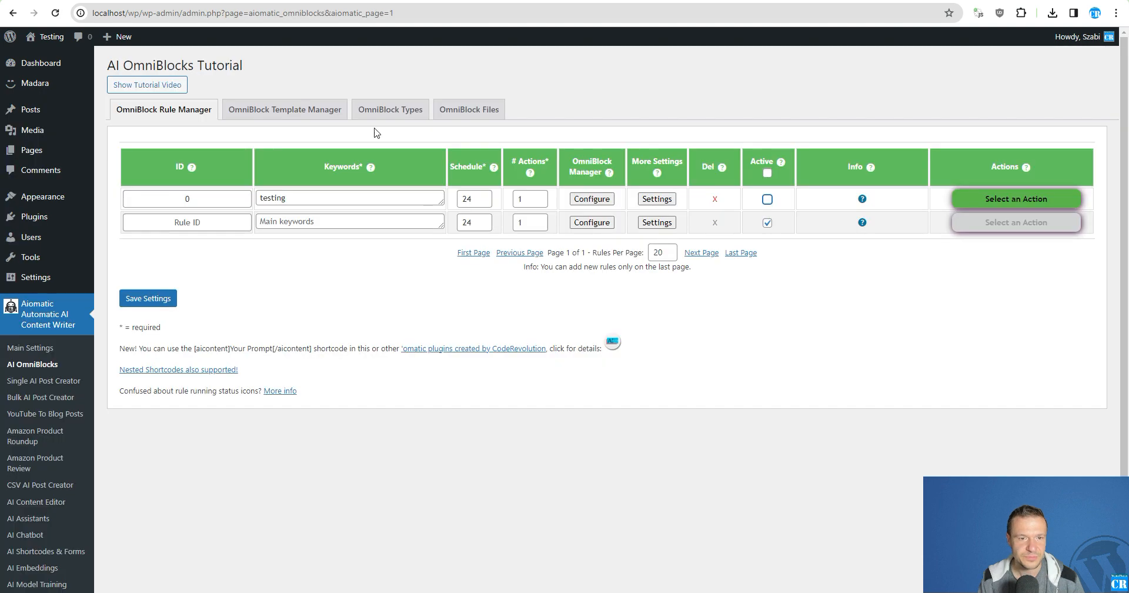
Add a second Webhook Listener block to the end of the "testing" rule's queue and save the settings
{"action": "left_click", "coordinate": [583, 196]}
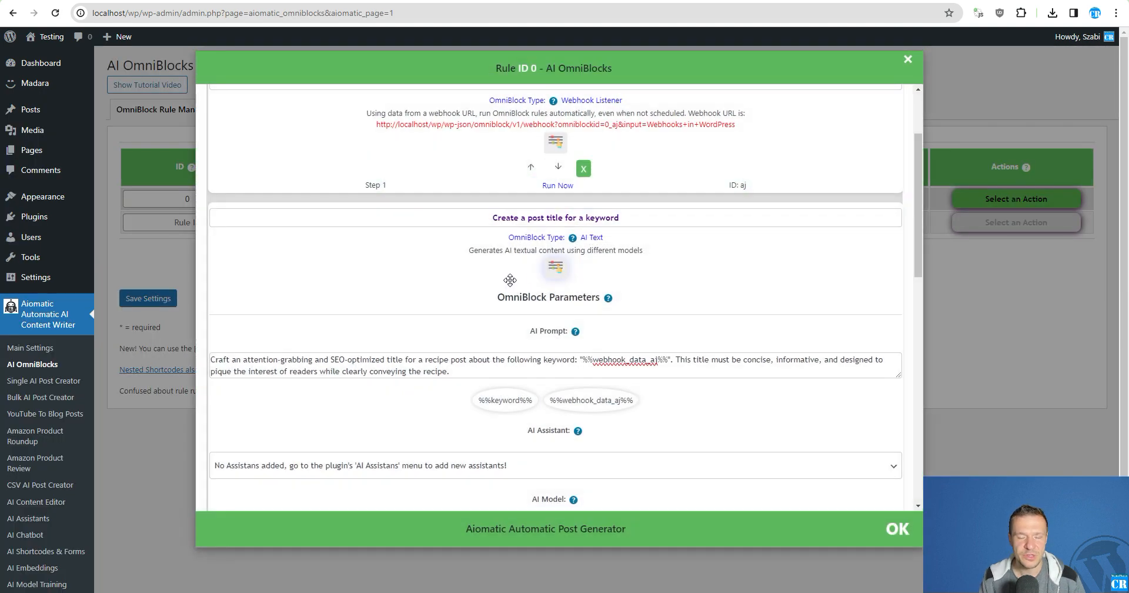
{"action": "scroll", "coordinate": [510, 280], "scroll_direction": "up", "scroll_amount": 2}
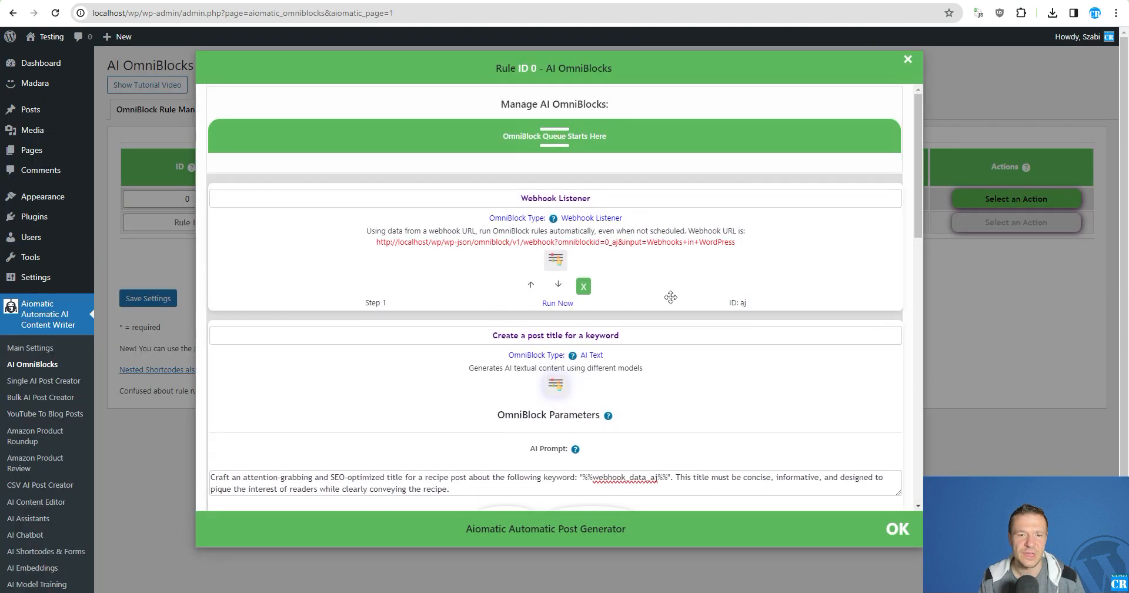
{"action": "scroll", "coordinate": [584, 373], "scroll_direction": "down", "scroll_amount": 10}
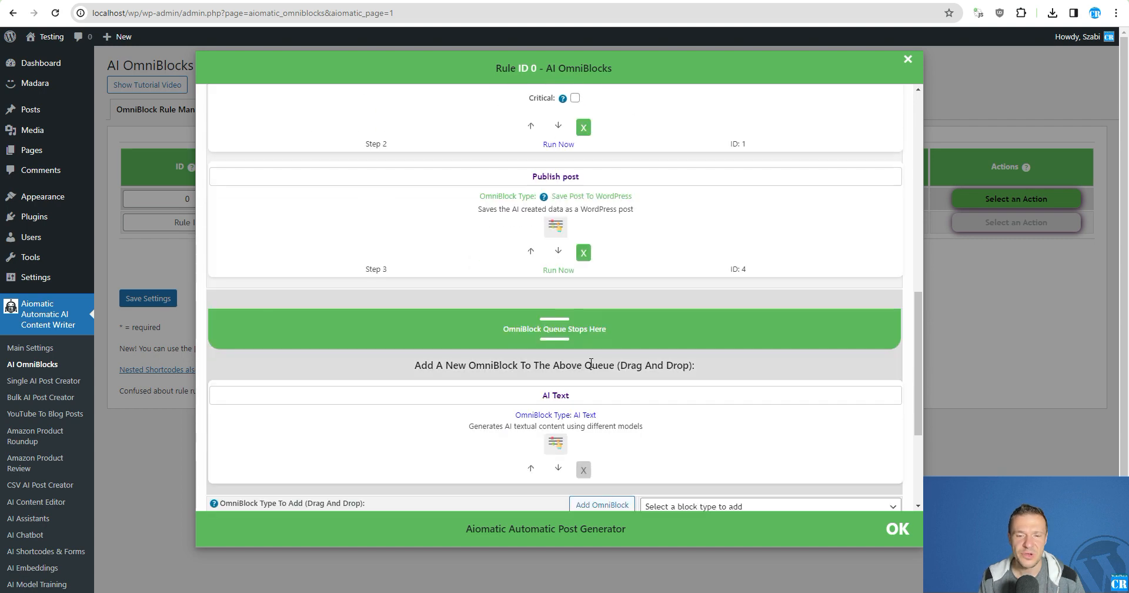
{"action": "scroll", "coordinate": [593, 370], "scroll_direction": "down", "scroll_amount": 3}
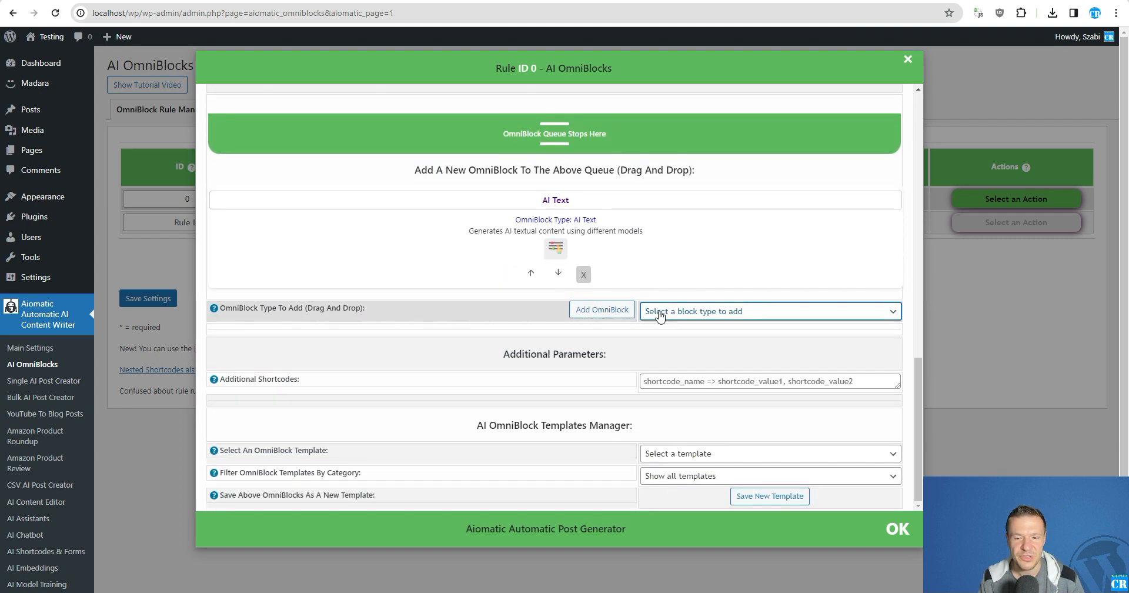
{"action": "left_click", "coordinate": [676, 311]}
{"action": "scroll", "coordinate": [664, 385], "scroll_direction": "down", "scroll_amount": 3}
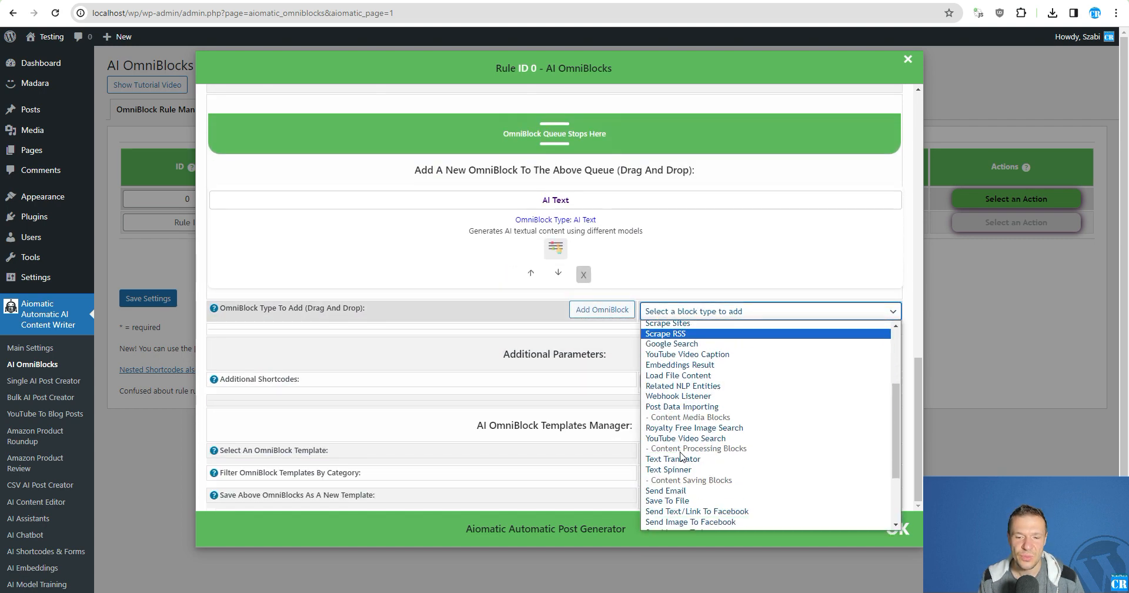
{"action": "left_click", "coordinate": [676, 396]}
{"action": "left_click", "coordinate": [606, 311]}
{"action": "scroll", "coordinate": [606, 318], "scroll_direction": "up", "scroll_amount": 5}
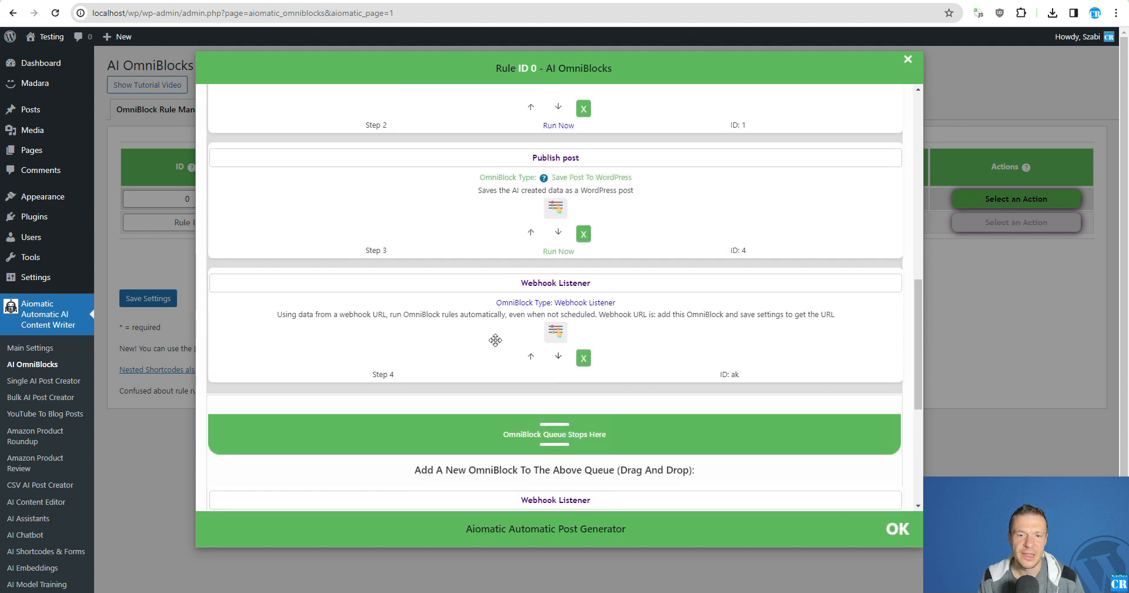
{"action": "left_click", "coordinate": [154, 295]}
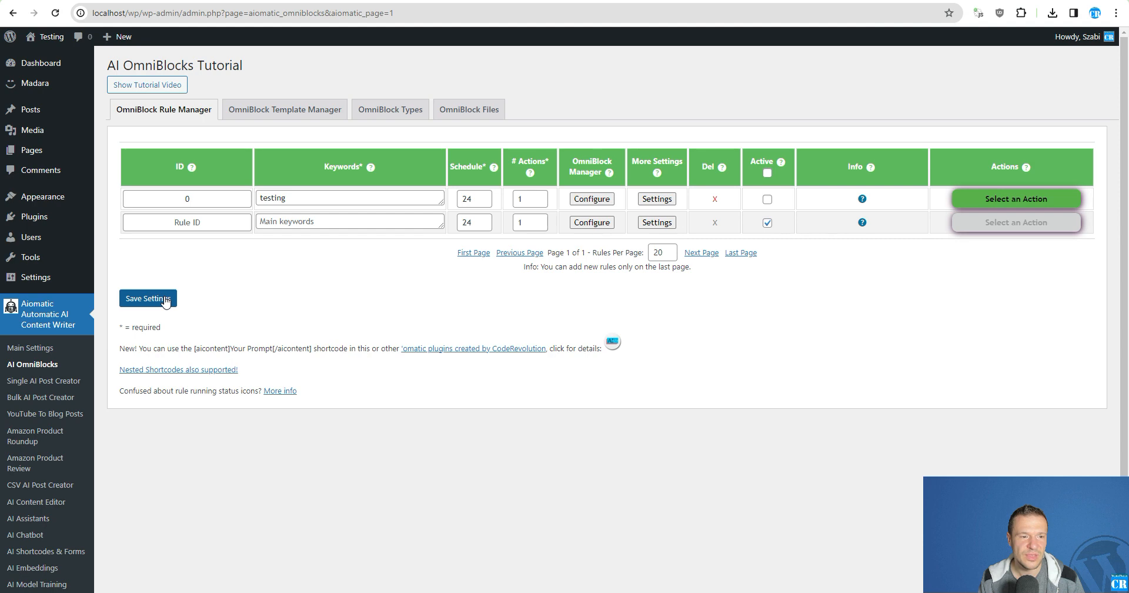
{"action": "left_click", "coordinate": [164, 300]}
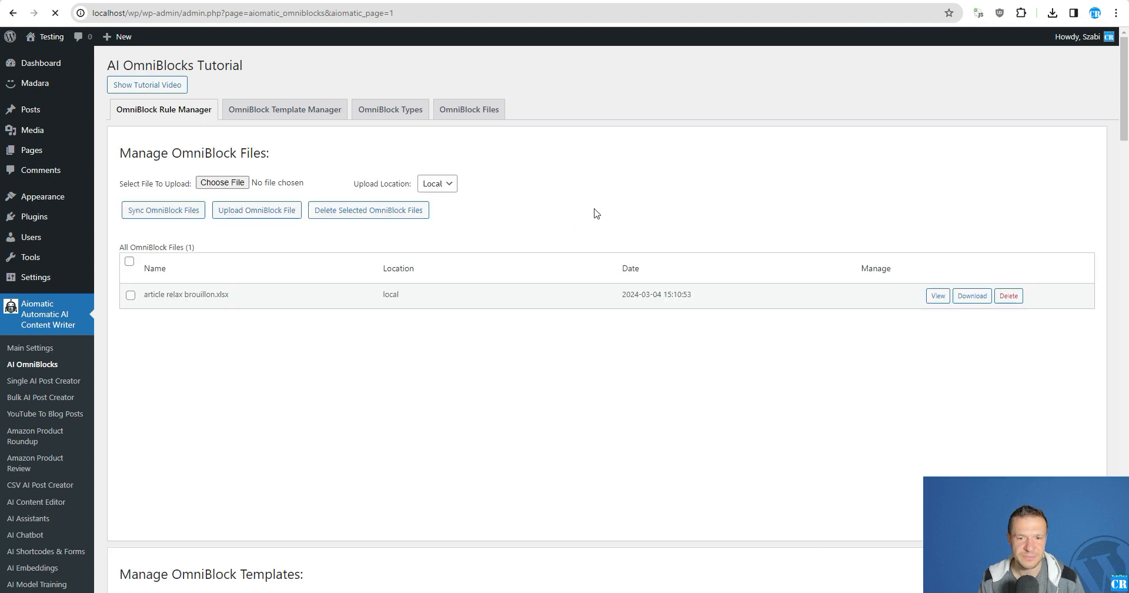
Compare the two Webhook Listener URLs in the "testing" rule's configuration, highlighting their "0_aj" and "0_ak" identifiers
{"action": "left_click", "coordinate": [588, 200]}
{"action": "scroll", "coordinate": [590, 272], "scroll_direction": "down", "scroll_amount": 5}
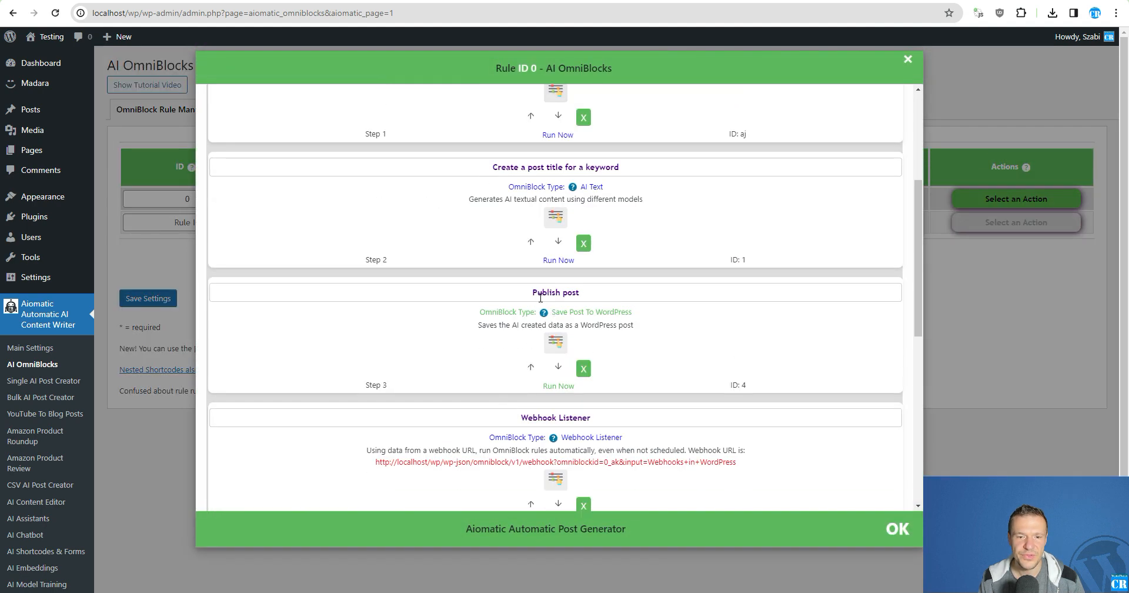
{"action": "scroll", "coordinate": [465, 193], "scroll_direction": "up", "scroll_amount": 1}
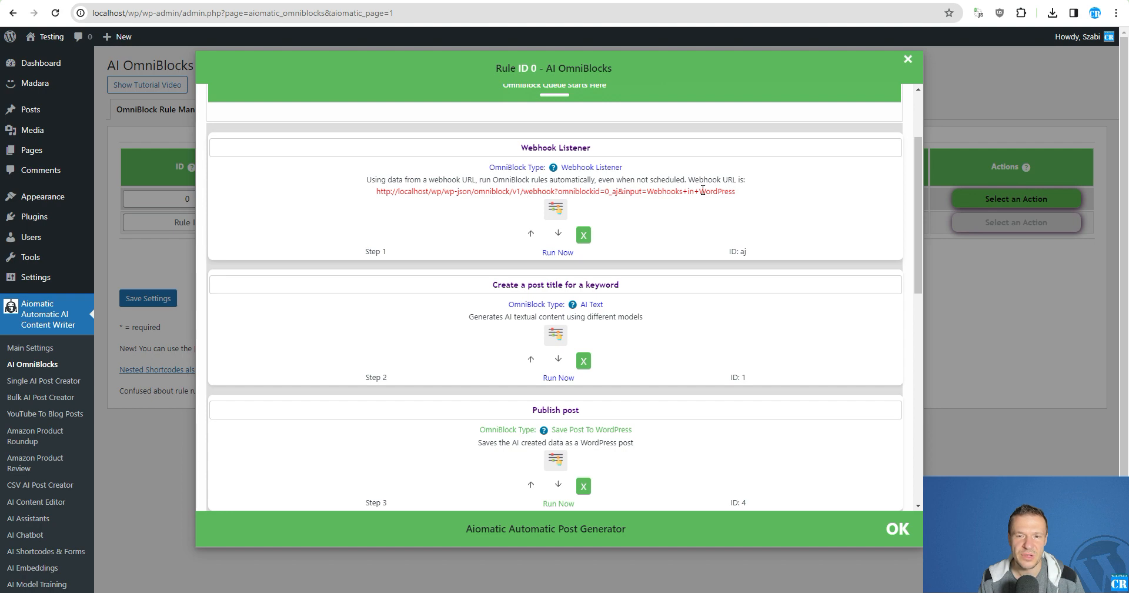
{"action": "left_click_drag", "start_coordinate": [605, 191], "coordinate": [615, 191]}
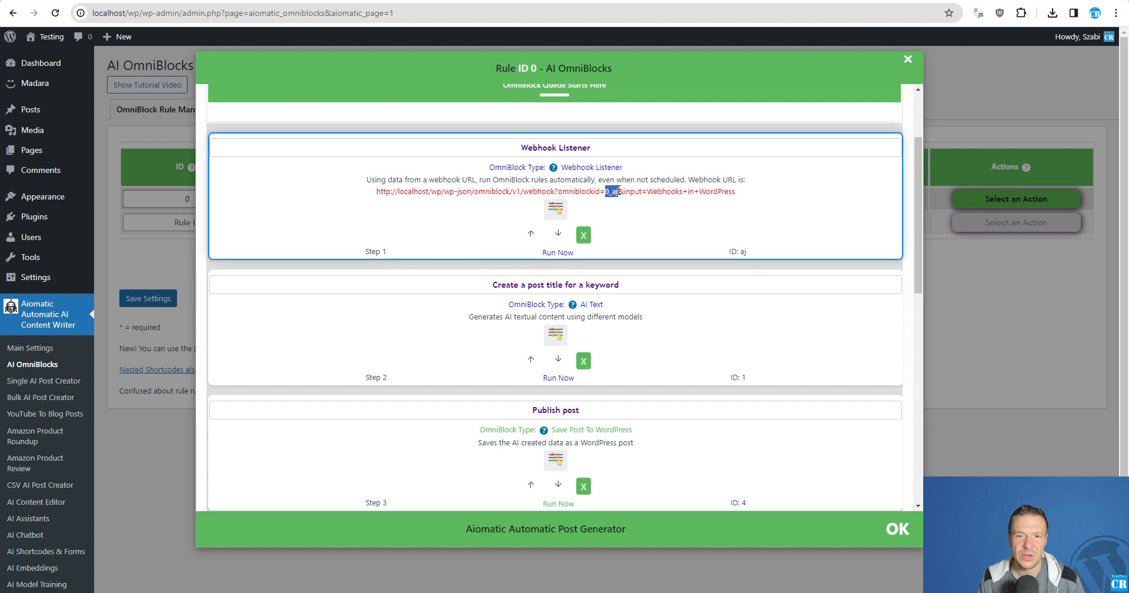
{"action": "left_click", "coordinate": [584, 235]}
{"action": "scroll", "coordinate": [604, 300], "scroll_direction": "down", "scroll_amount": 2}
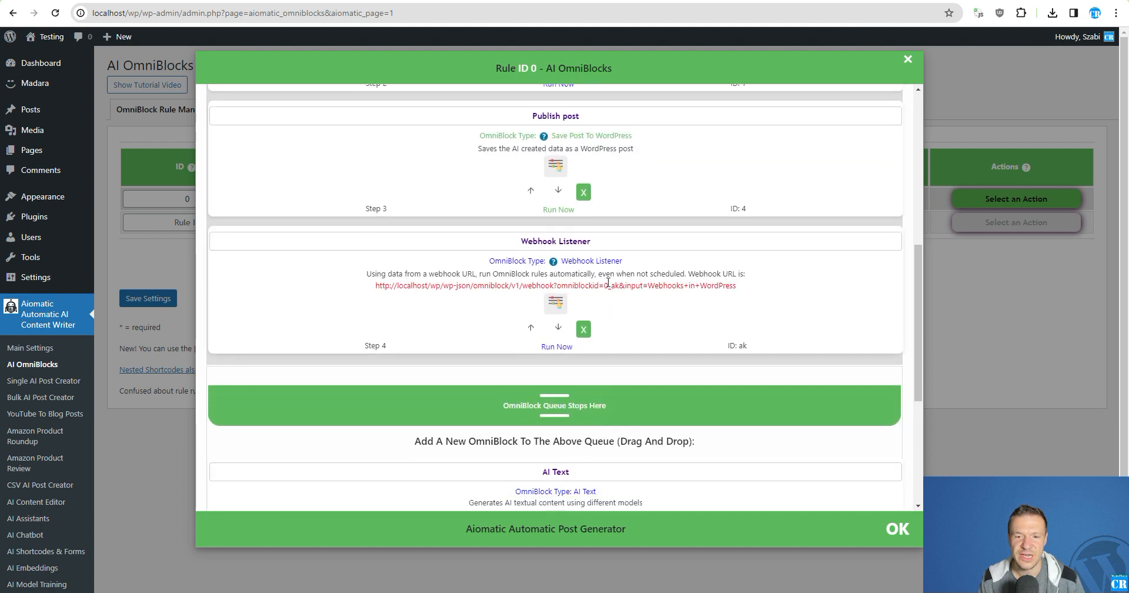
{"action": "double_click", "coordinate": [606, 285]}
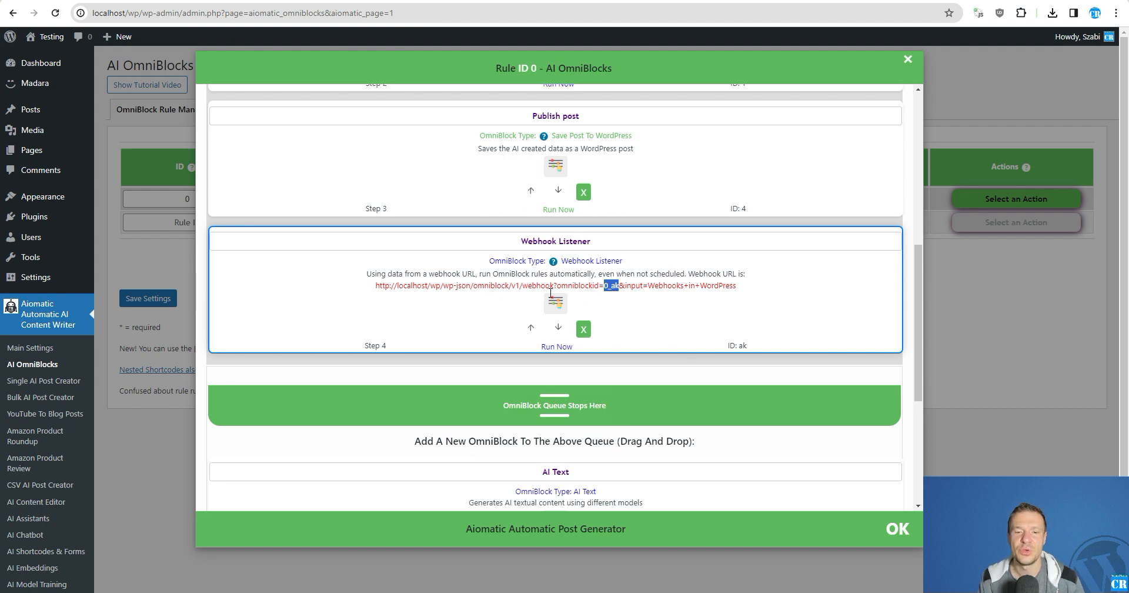
Highlight the "Webhooks+in+WordPress" input value in the first Webhook Listener's URL and look through the rest of the queue
{"action": "scroll", "coordinate": [563, 379], "scroll_direction": "up", "scroll_amount": 6}
{"action": "scroll", "coordinate": [563, 379], "scroll_direction": "up", "scroll_amount": 1}
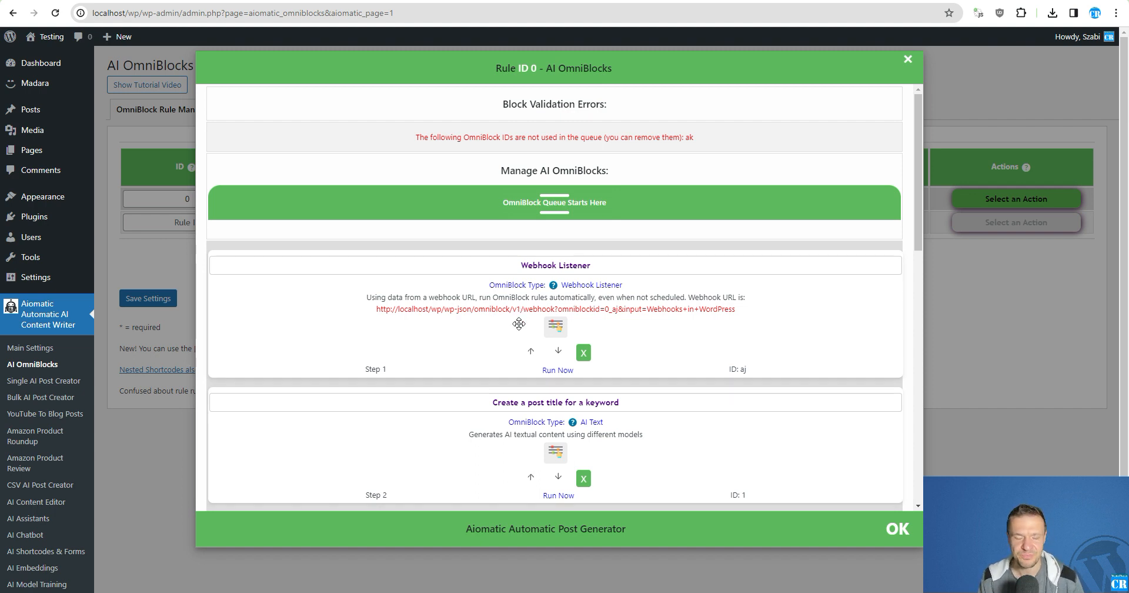
{"action": "scroll", "coordinate": [649, 193], "scroll_direction": "down", "scroll_amount": 2}
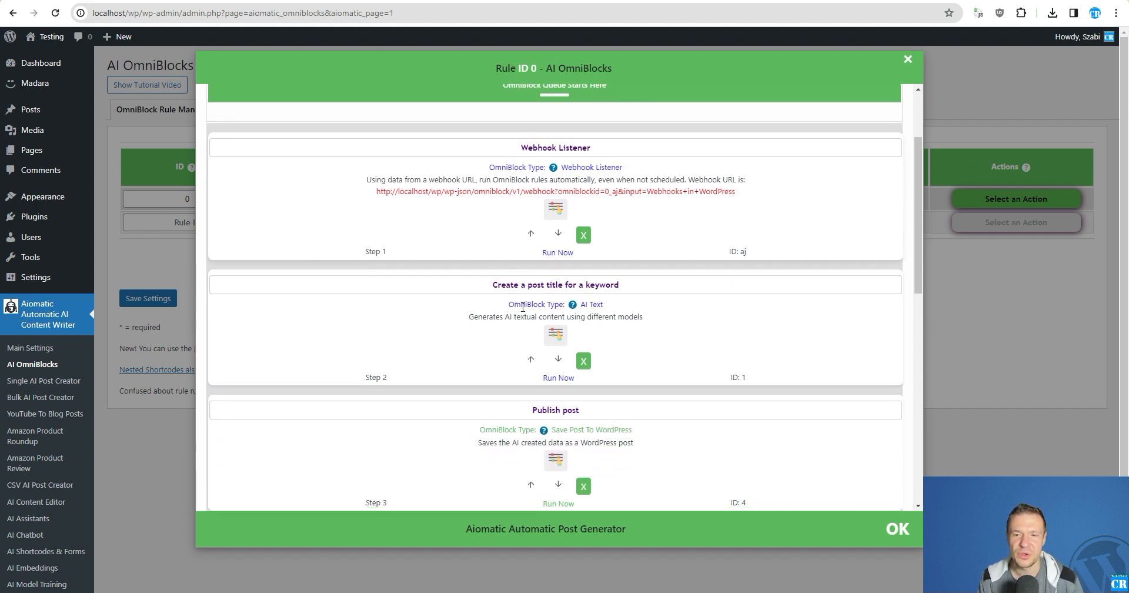
{"action": "left_click_drag", "start_coordinate": [647, 191], "coordinate": [742, 191]}
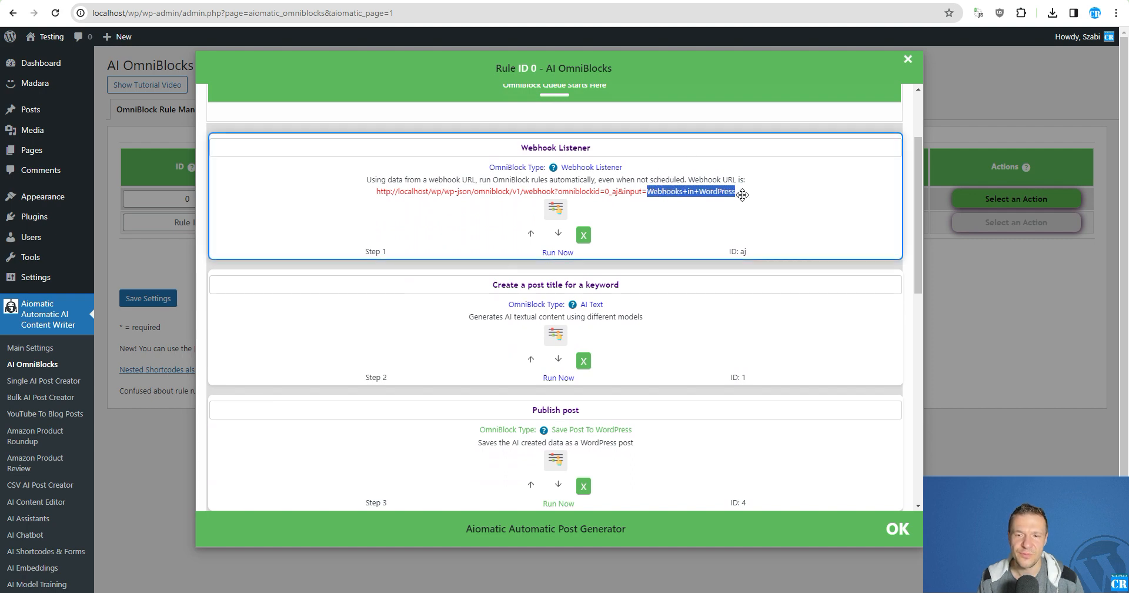
{"action": "scroll", "coordinate": [523, 232], "scroll_direction": "down", "scroll_amount": 7}
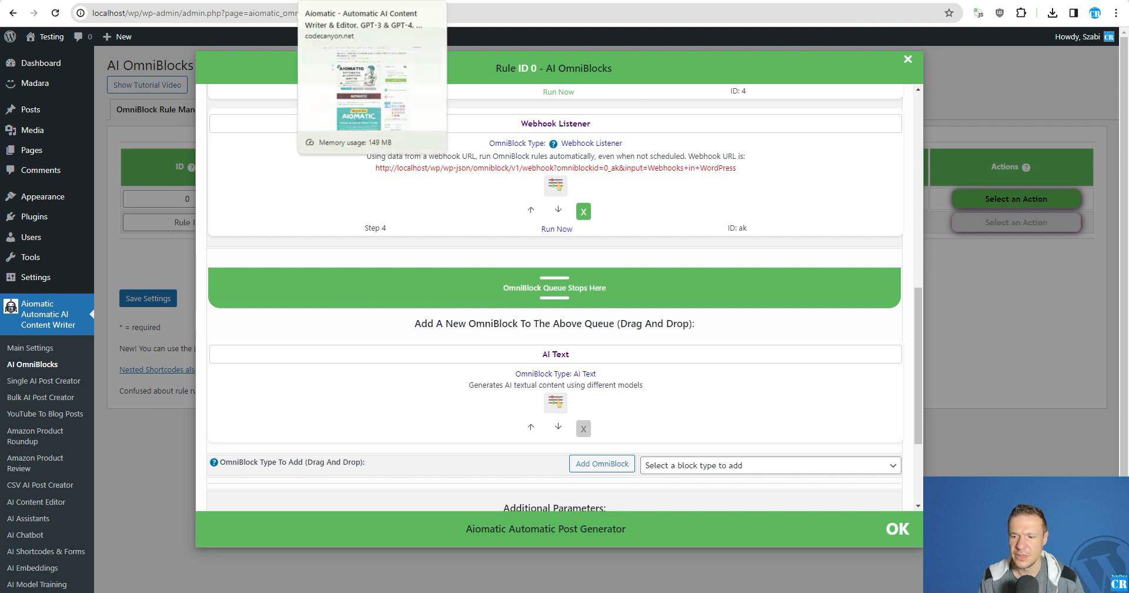
View the Aiomatic item page on CodeCanyon and highlight the "omniblockid" parameter in the loaded webhook URL
{"action": "left_click", "coordinate": [347, 1]}
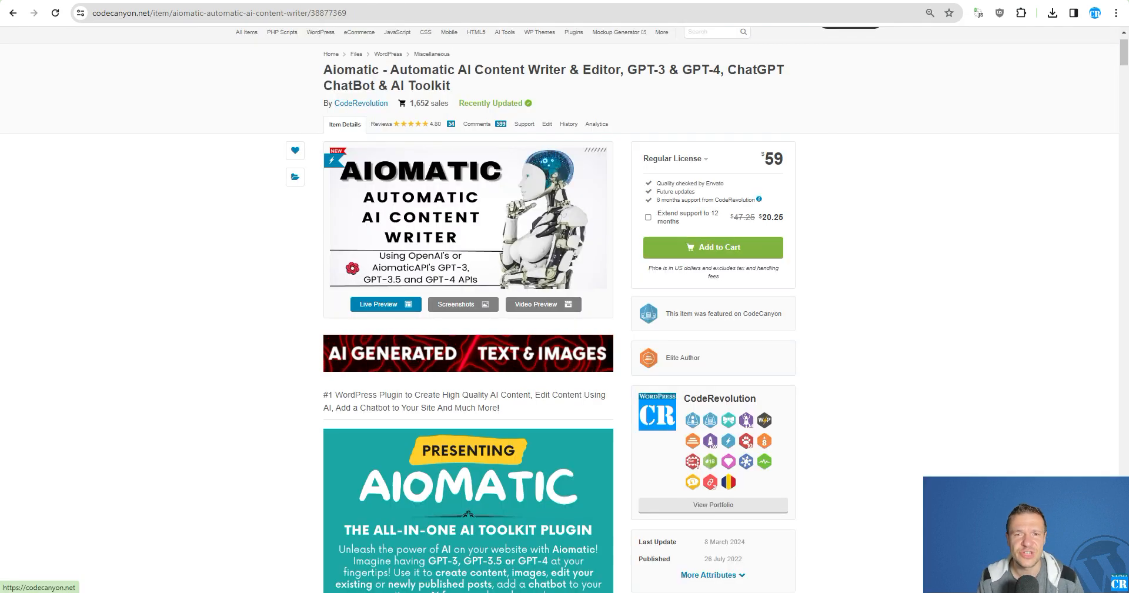
{"action": "left_click", "coordinate": [438, 2]}
{"action": "left_click", "coordinate": [263, 14]}
{"action": "double_click", "coordinate": [283, 13]}
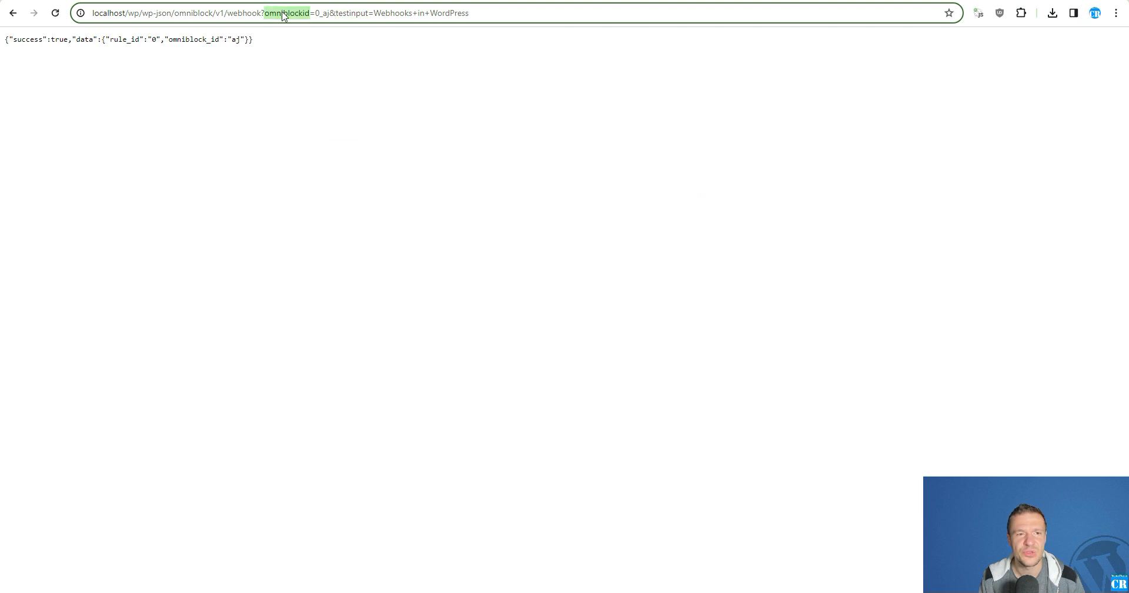